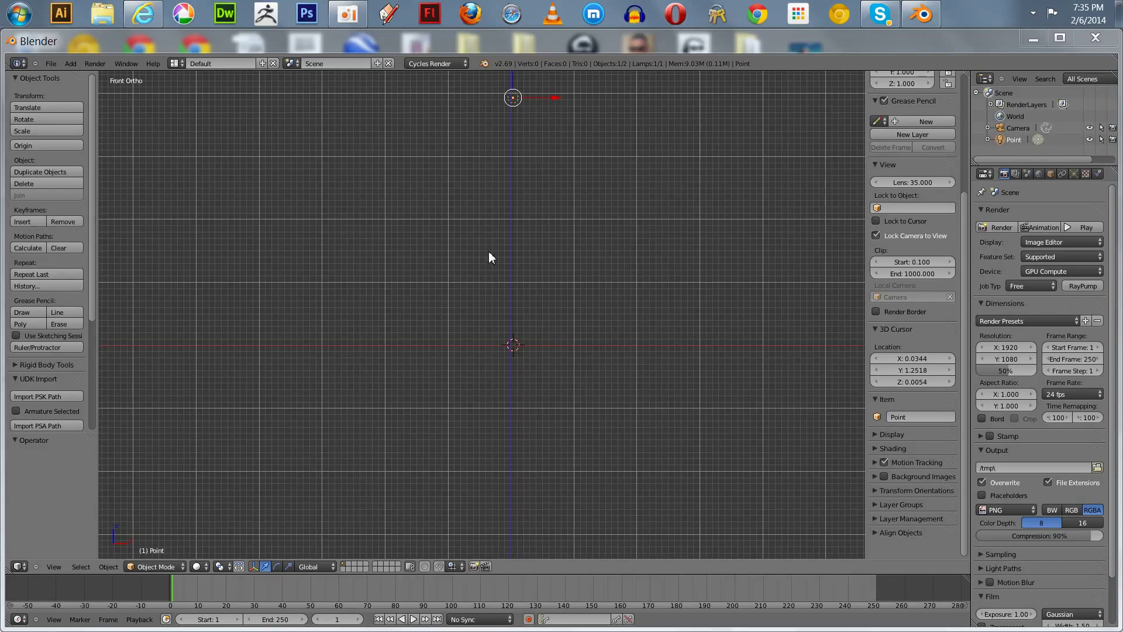
Select the camera and set its X and Y location to 0.
{"action": "left_click", "coordinate": [524, 260]}
{"action": "scroll", "coordinate": [524, 259], "scroll_direction": "down", "scroll_amount": 4}
{"action": "scroll", "coordinate": [524, 259], "scroll_direction": "up", "scroll_amount": 3}
{"action": "scroll", "coordinate": [524, 261], "scroll_direction": "down", "scroll_amount": 3}
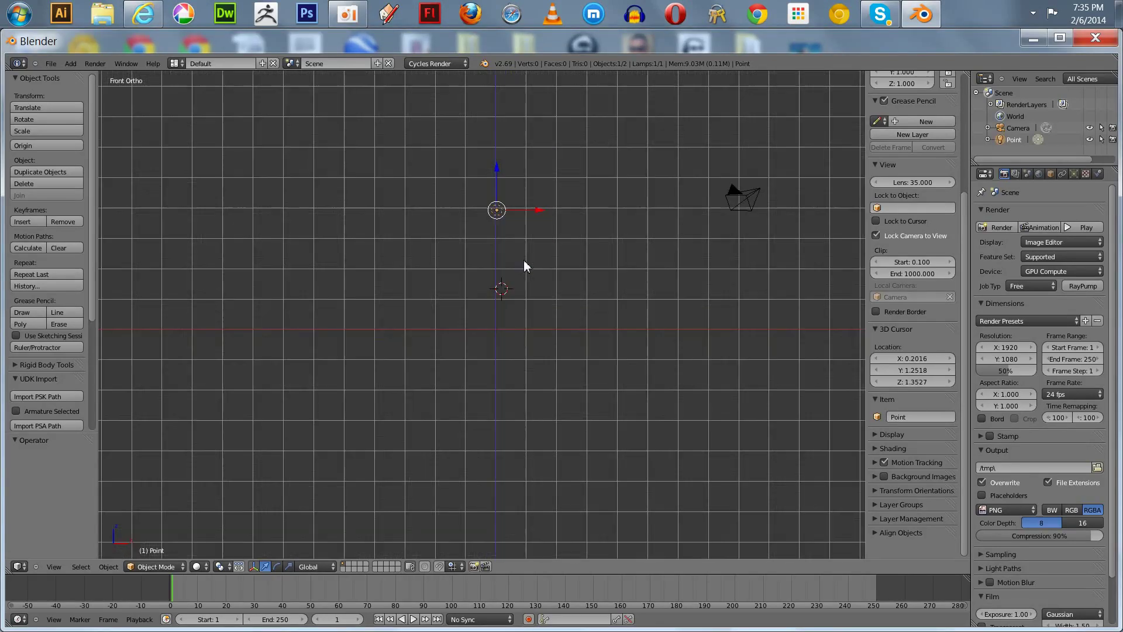
{"action": "right_click", "coordinate": [741, 198]}
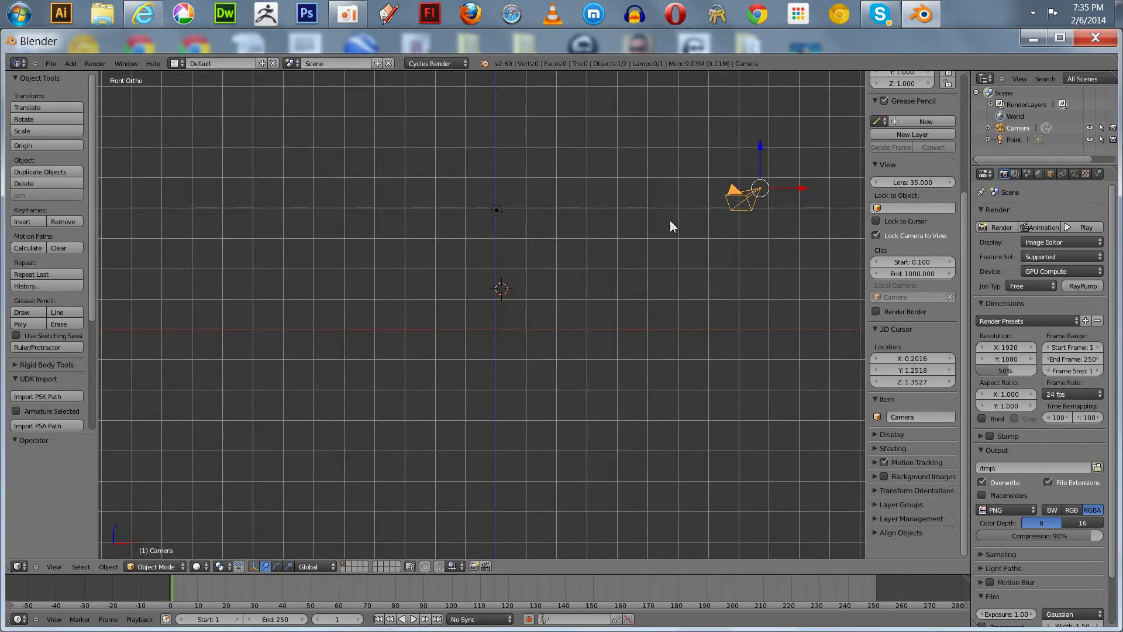
{"action": "scroll", "coordinate": [965, 138], "scroll_direction": "up", "scroll_amount": 5}
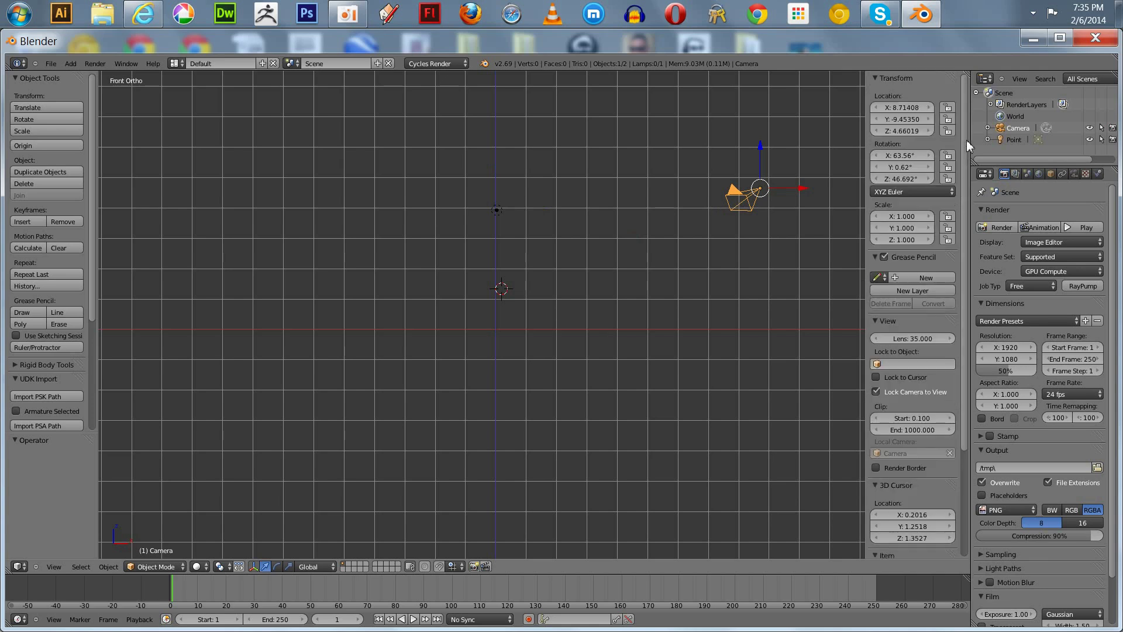
{"action": "left_click", "coordinate": [895, 107]}
{"action": "type", "text": "0"}
{"action": "key", "text": "Return"}
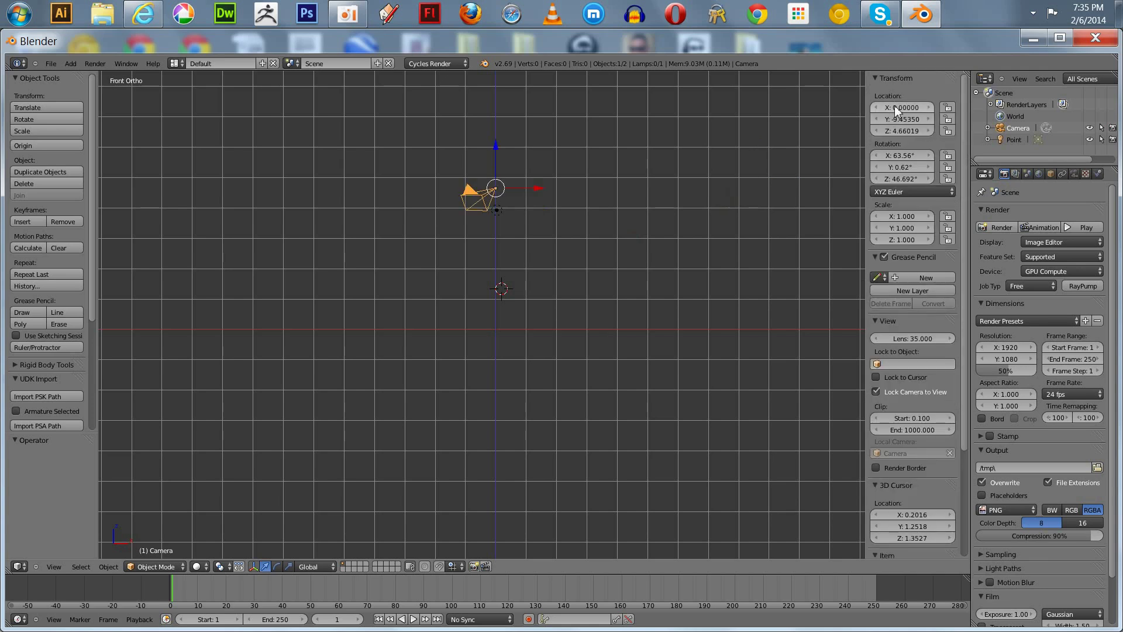
{"action": "left_click", "coordinate": [894, 118]}
{"action": "type", "text": "0"}
{"action": "key", "text": "Return"}
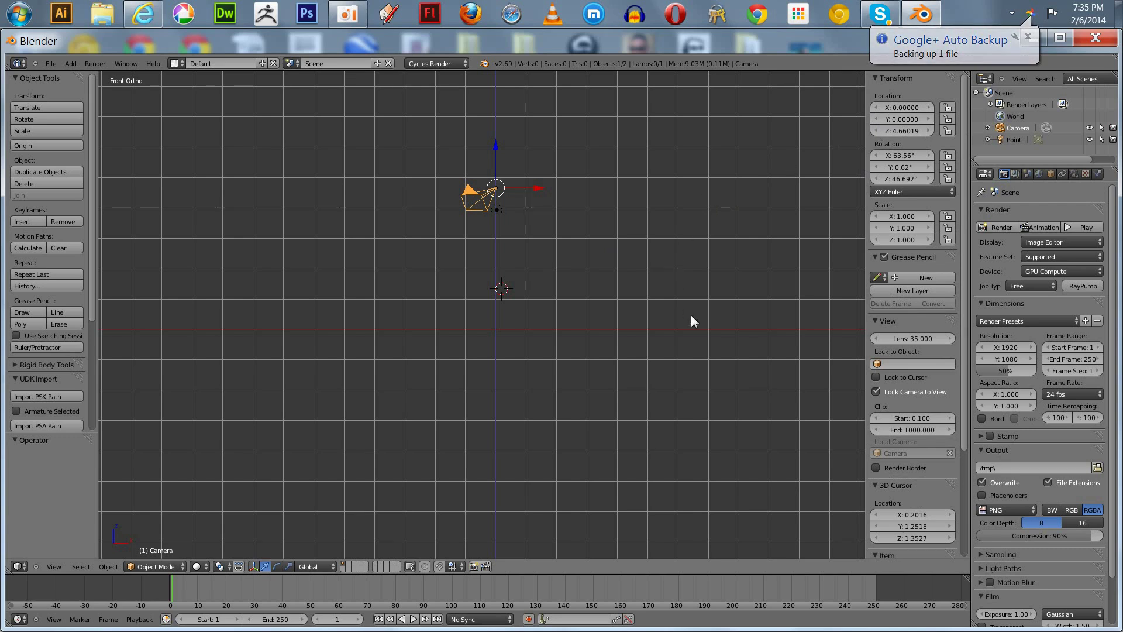
Clear the camera's rotation and lower it along the Z axis to a height of about 1.0.
{"action": "key", "text": "alt+r"}
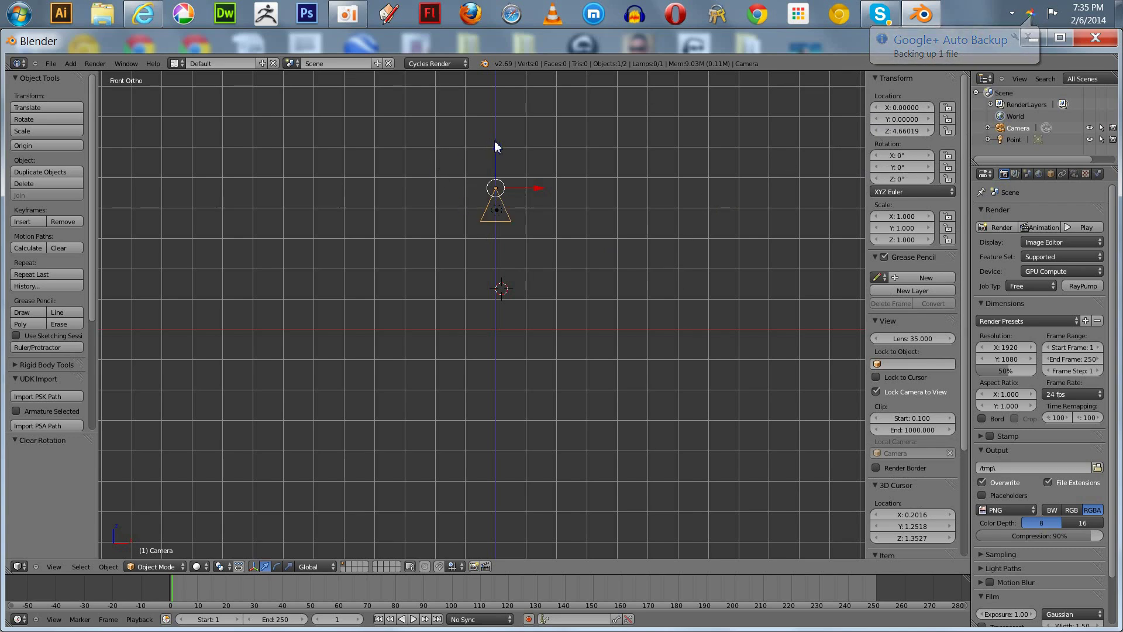
{"action": "key", "text": "g"}
{"action": "key", "text": "z"}
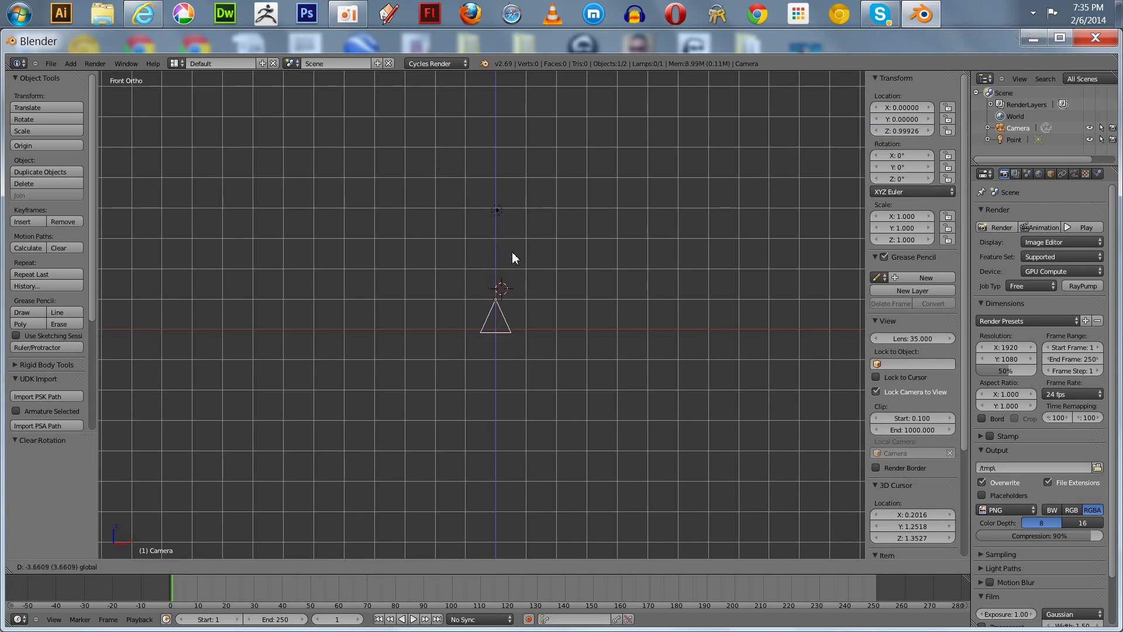
{"action": "left_click", "coordinate": [513, 259]}
Rotate the camera 90° about the X axis.
{"action": "key", "text": "r"}
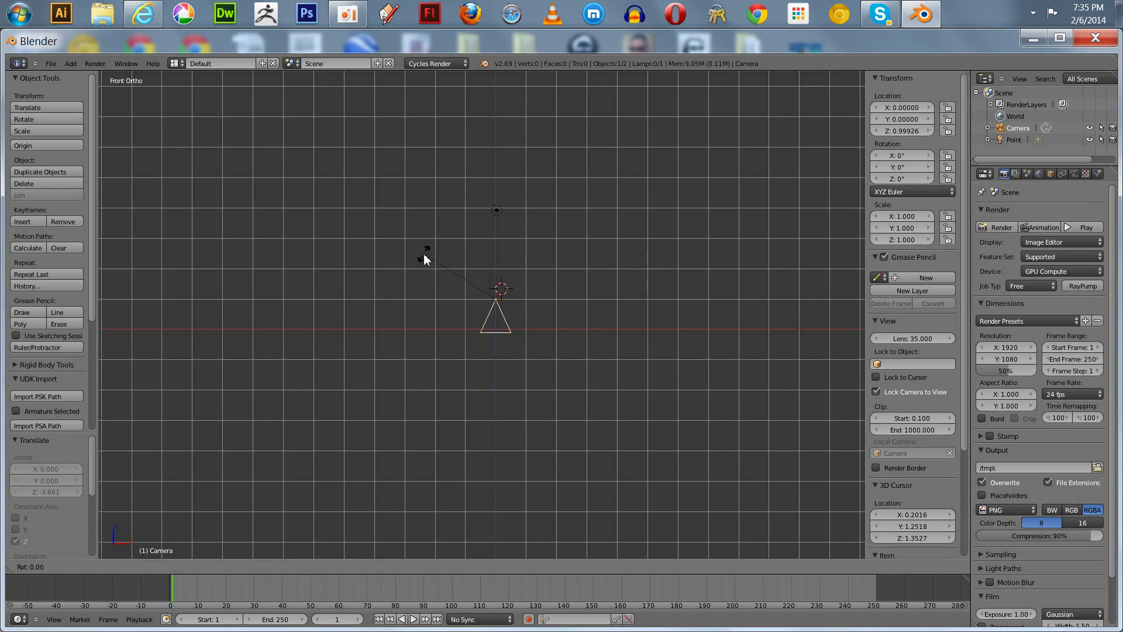
{"action": "key", "text": "x"}
{"action": "key", "text": "9"}
{"action": "key", "text": "0"}
{"action": "key", "text": "Return"}
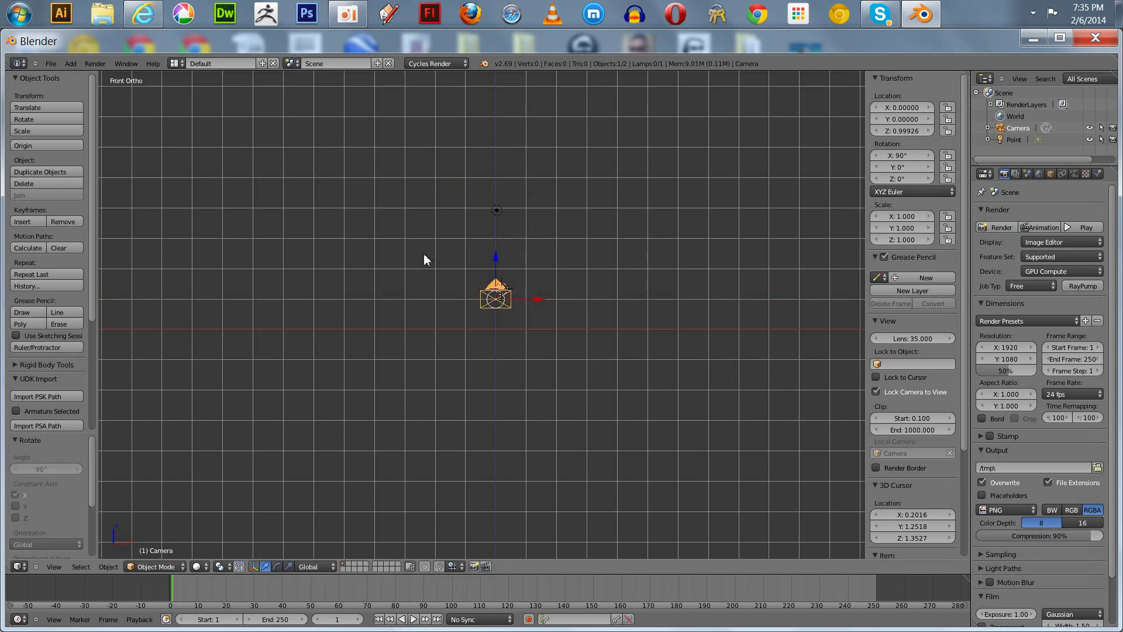
In top view, move the point lamp behind the camera along the Y axis to about -6.23.
{"action": "key", "text": "KP_7"}
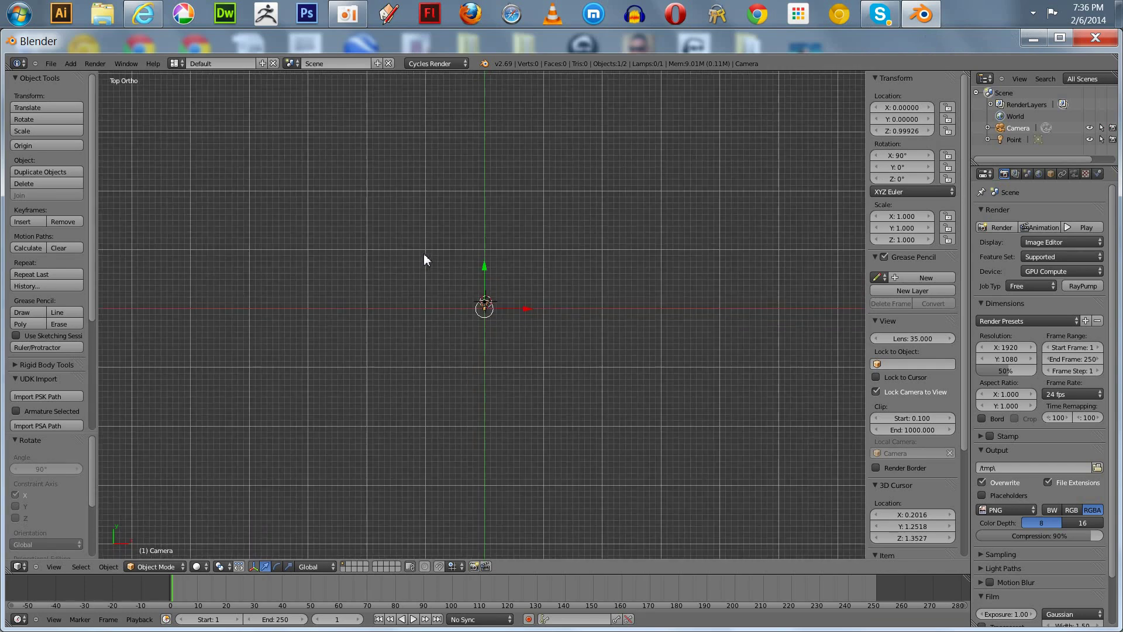
{"action": "scroll", "coordinate": [424, 257], "scroll_direction": "down", "scroll_amount": 3}
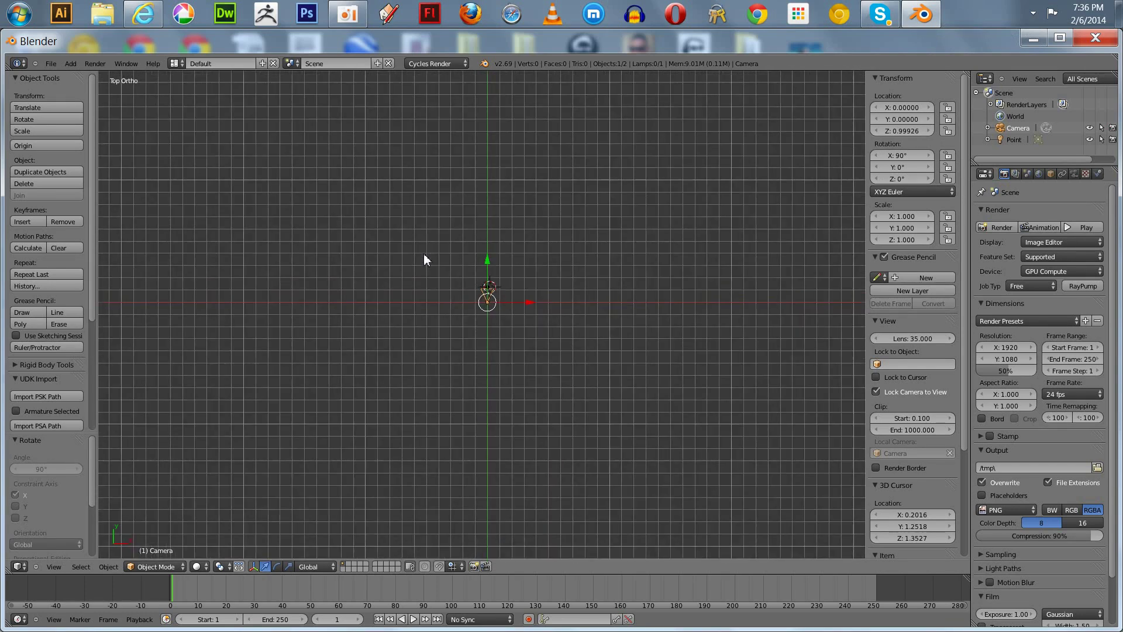
{"action": "left_click", "coordinate": [1012, 140]}
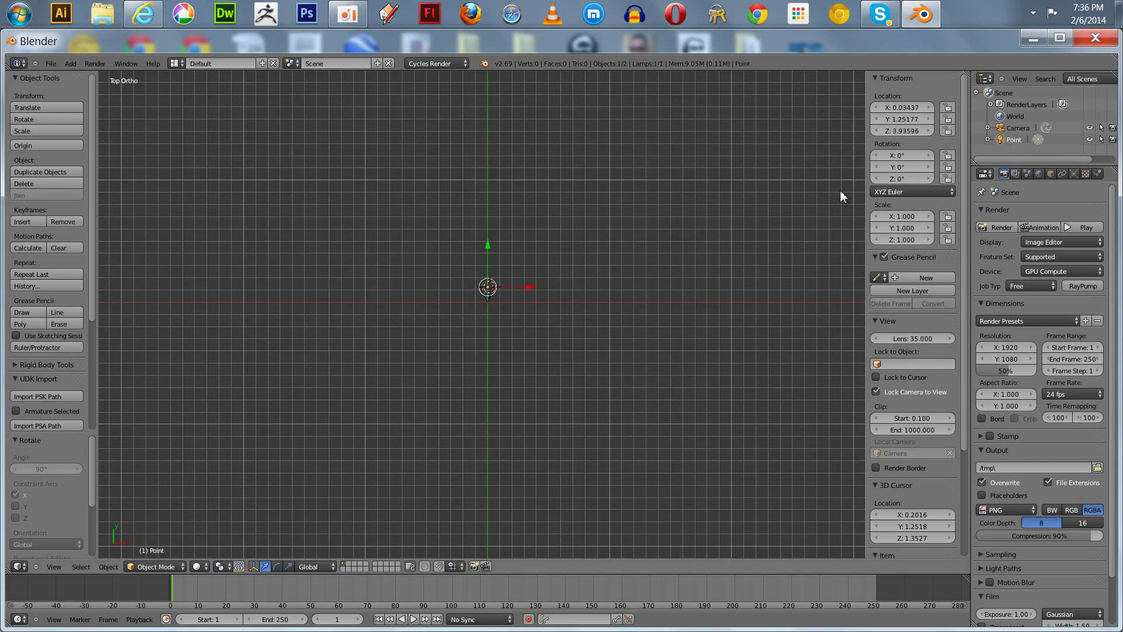
{"action": "left_click_drag", "start_coordinate": [486, 247], "coordinate": [480, 338]}
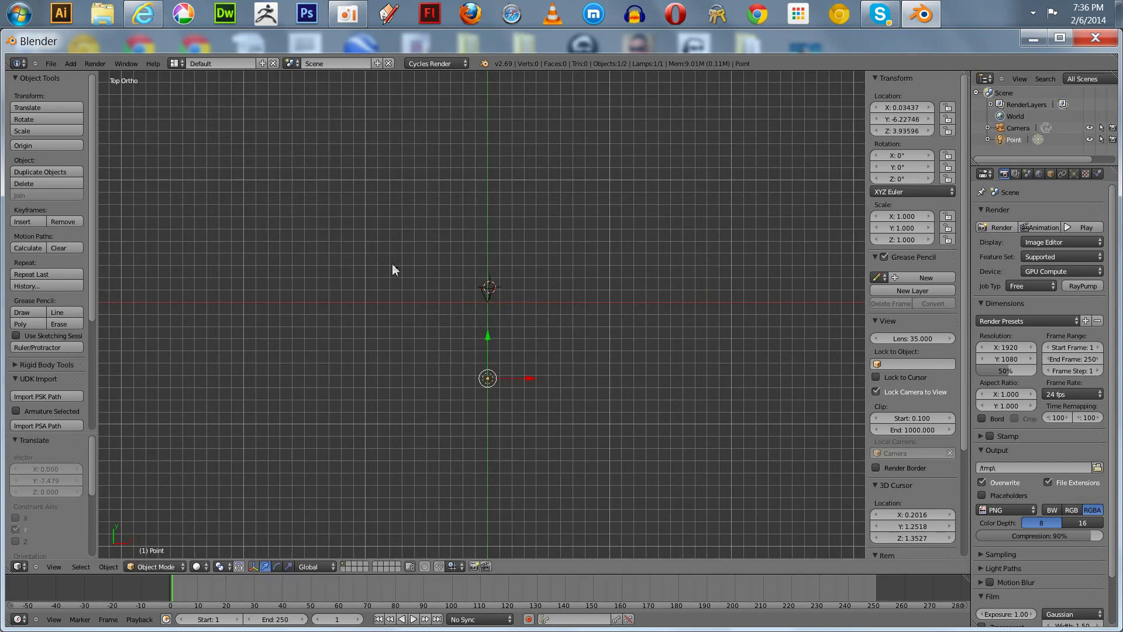
Add a path curve in front of the camera at about X 0.04, Y 4.98 and return to Object Mode.
{"action": "scroll", "coordinate": [425, 314], "scroll_direction": "up", "scroll_amount": 5}
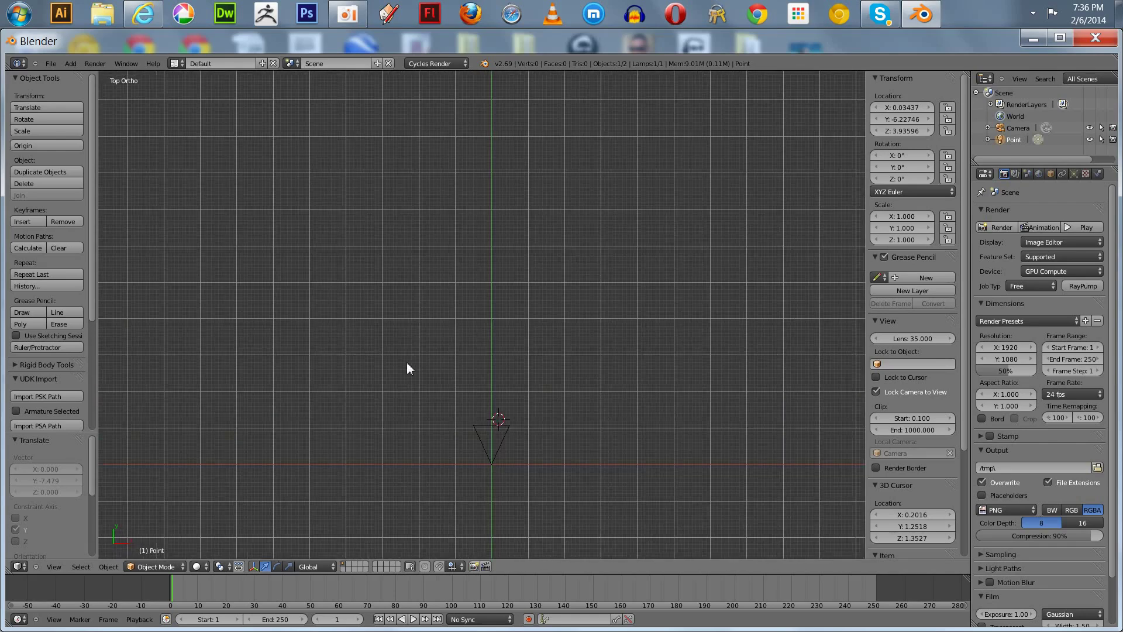
{"action": "middle_click_drag", "start_coordinate": [407, 364], "coordinate": [408, 266], "text": "shift"}
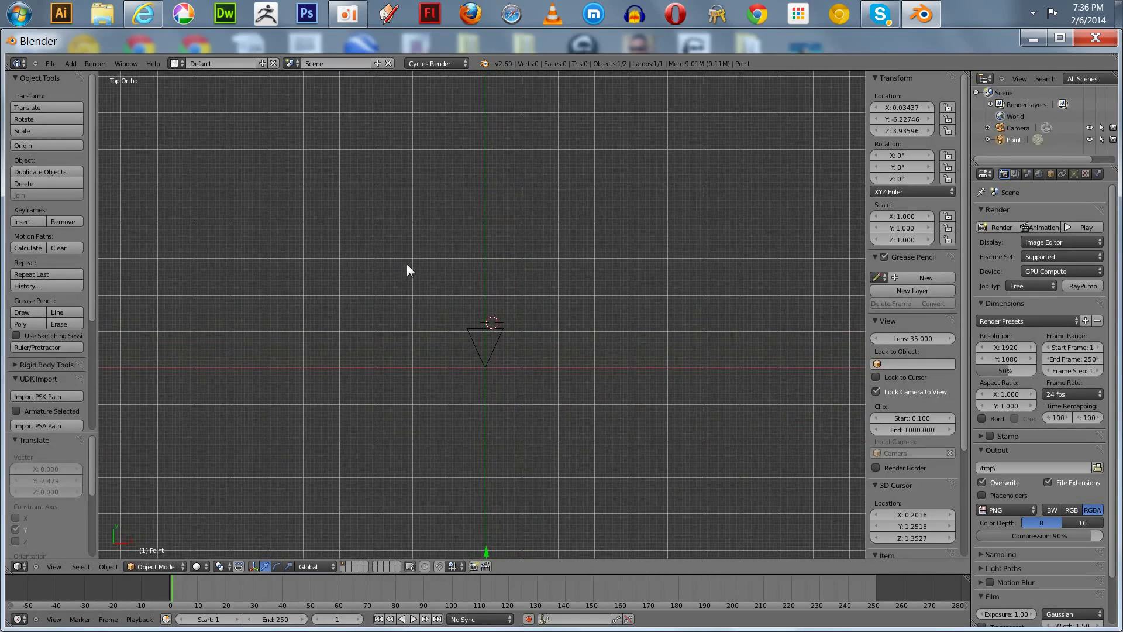
{"action": "left_click", "coordinate": [486, 187]}
{"action": "key", "text": "shift+a"}
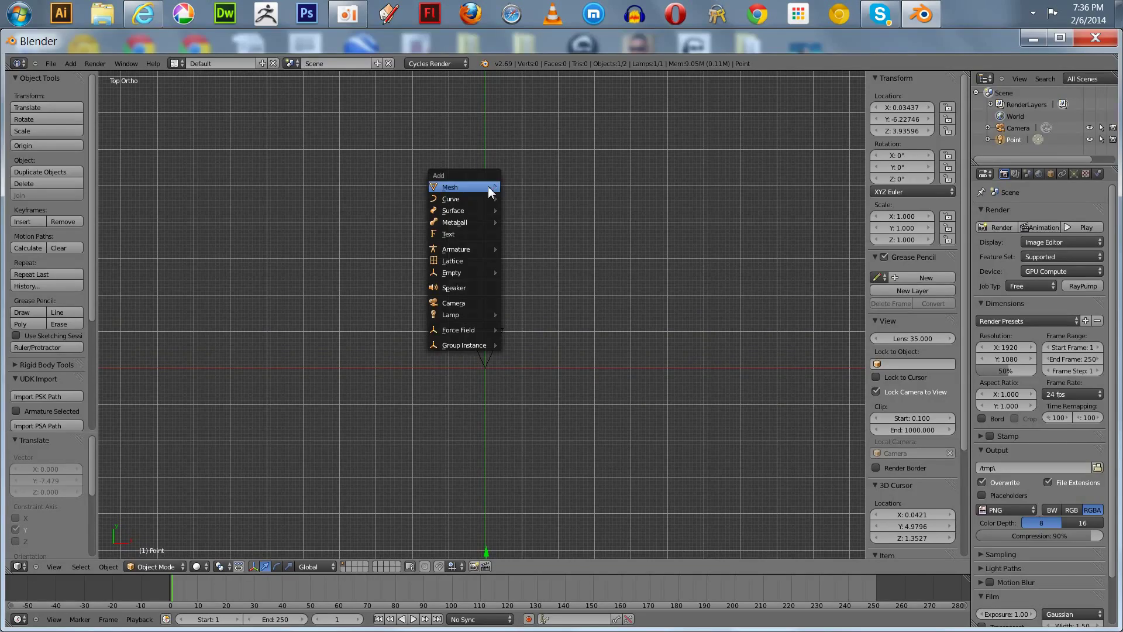
{"action": "mouse_move", "coordinate": [475, 200]}
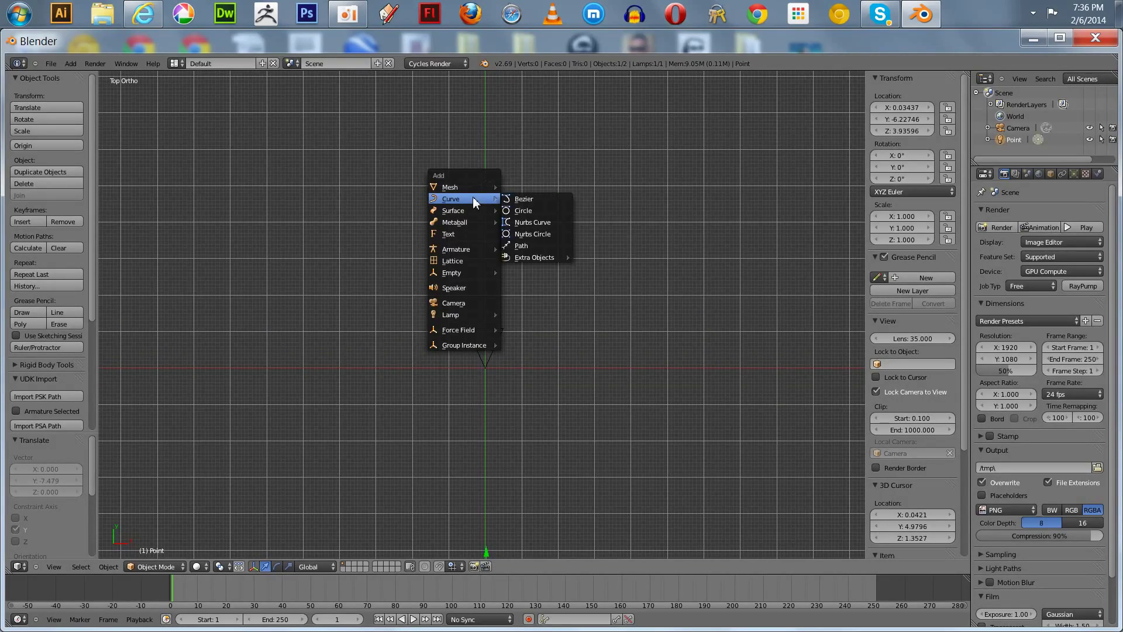
{"action": "left_click", "coordinate": [536, 244]}
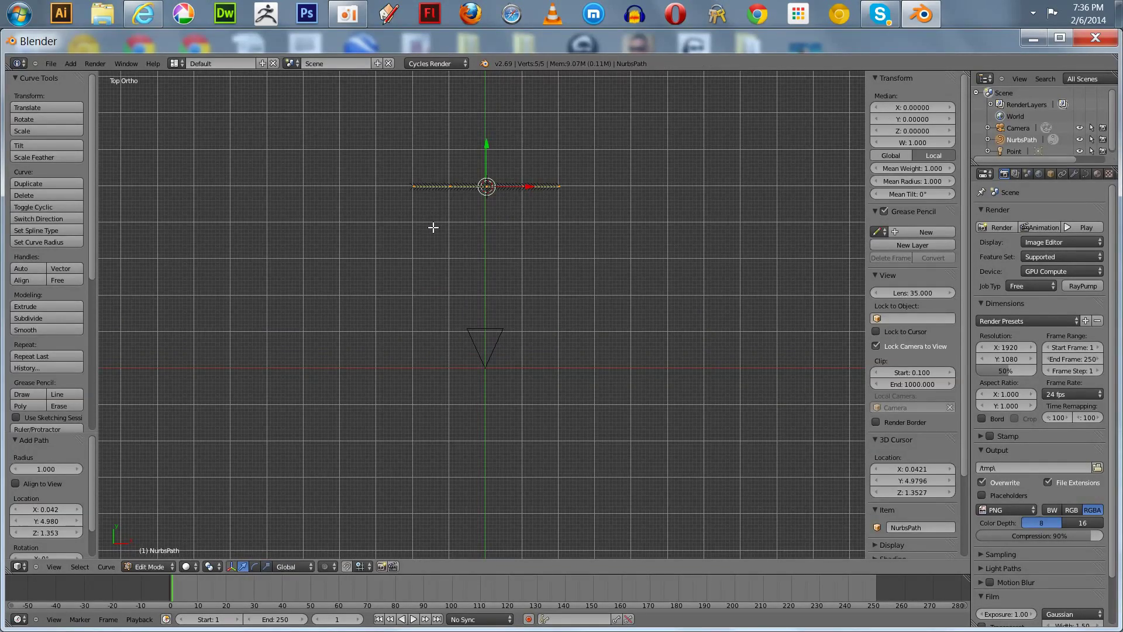
{"action": "key", "text": "Tab"}
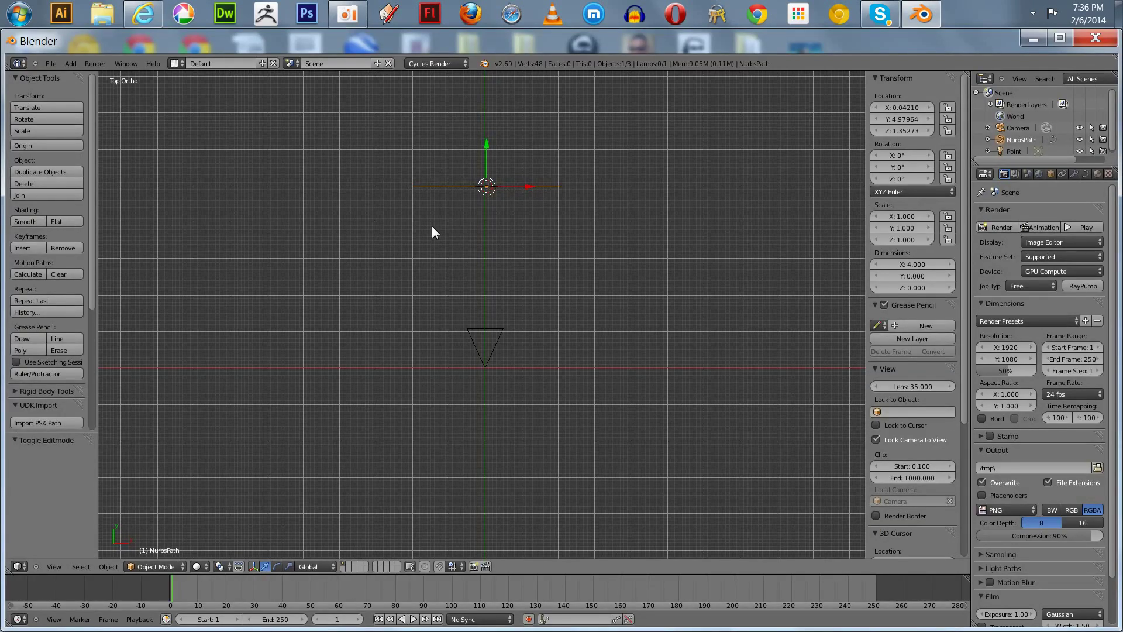
Add a mesh circle with 5 vertices beside the path at about X -5.99, Y 5.01, and return to Object Mode.
{"action": "middle_click_drag", "start_coordinate": [432, 227], "coordinate": [510, 247], "text": "shift"}
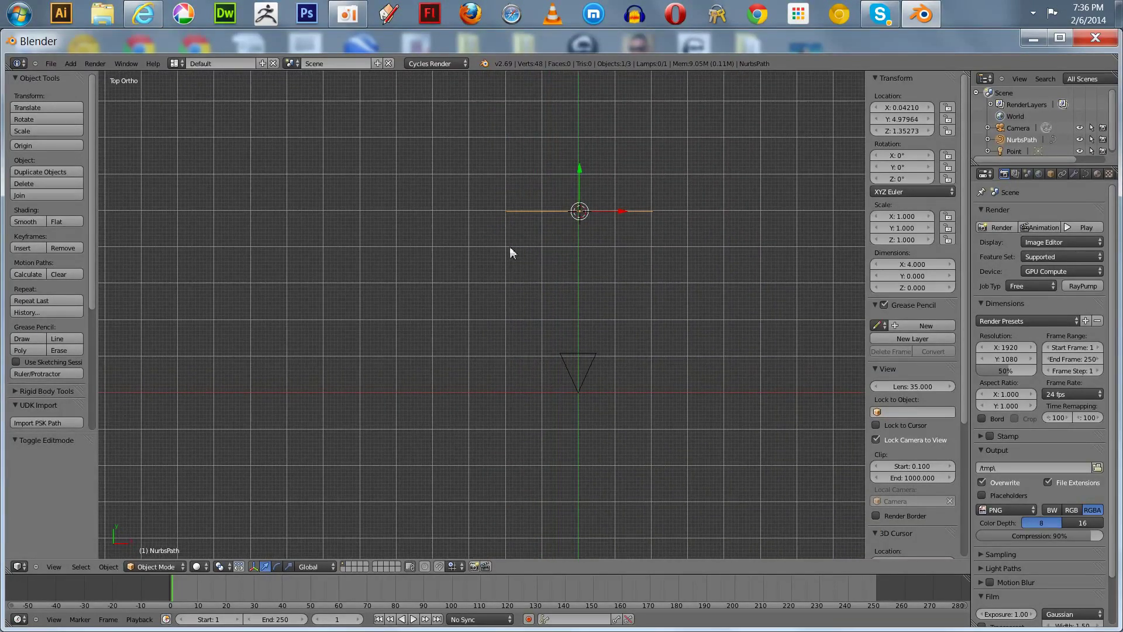
{"action": "left_click", "coordinate": [359, 210]}
{"action": "key", "text": "shift+a"}
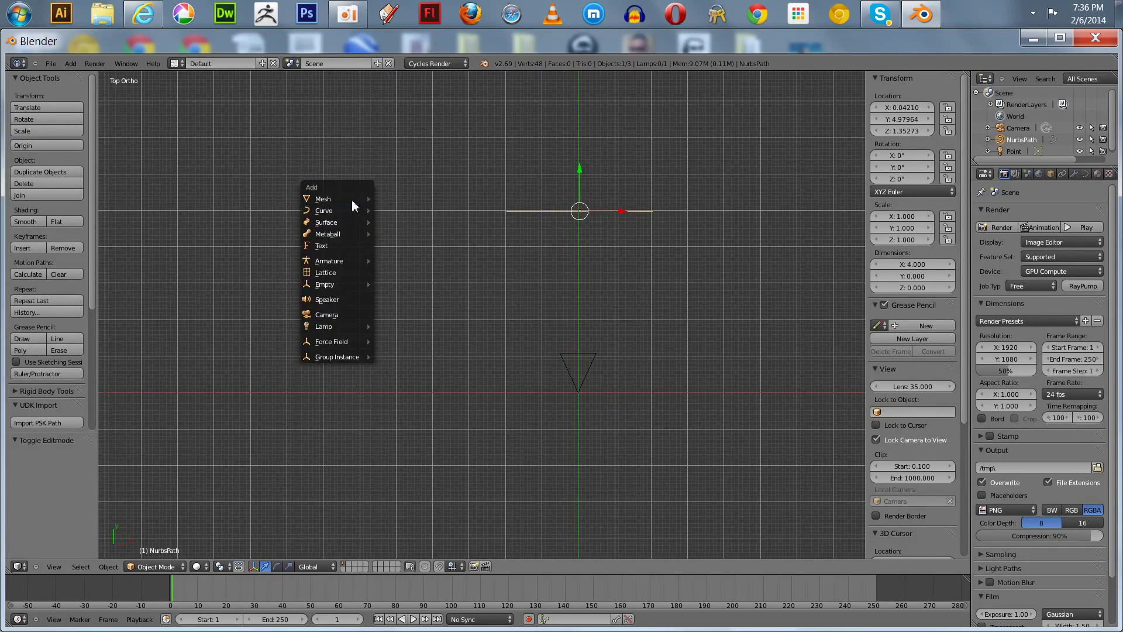
{"action": "mouse_move", "coordinate": [354, 205]}
{"action": "left_click", "coordinate": [387, 221]}
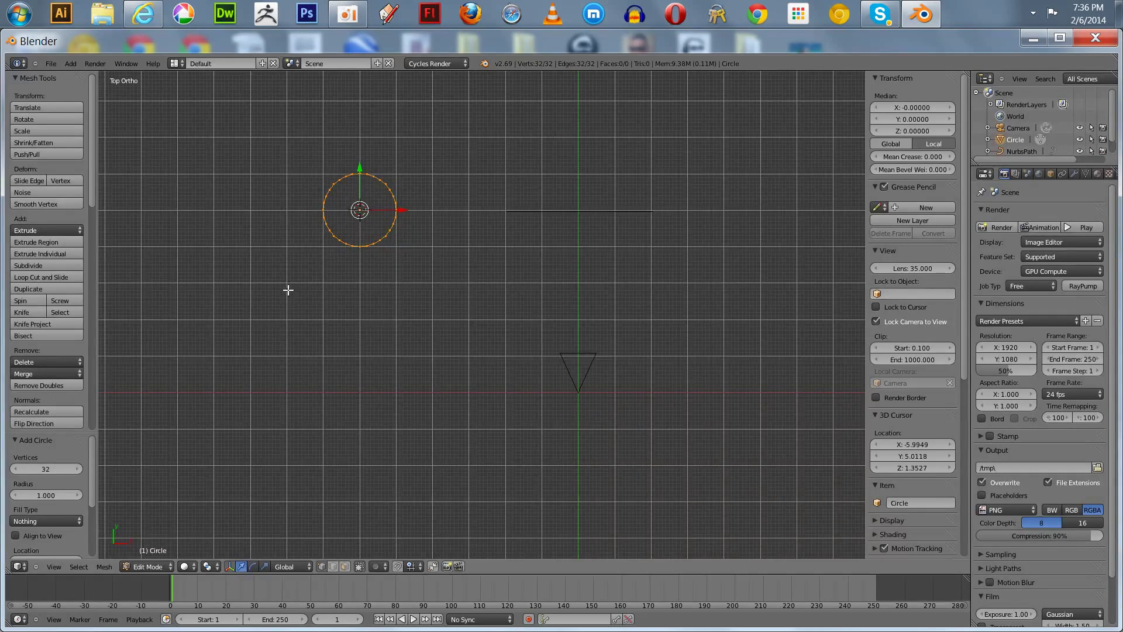
{"action": "left_click", "coordinate": [53, 472]}
{"action": "type", "text": "5"}
{"action": "key", "text": "Return"}
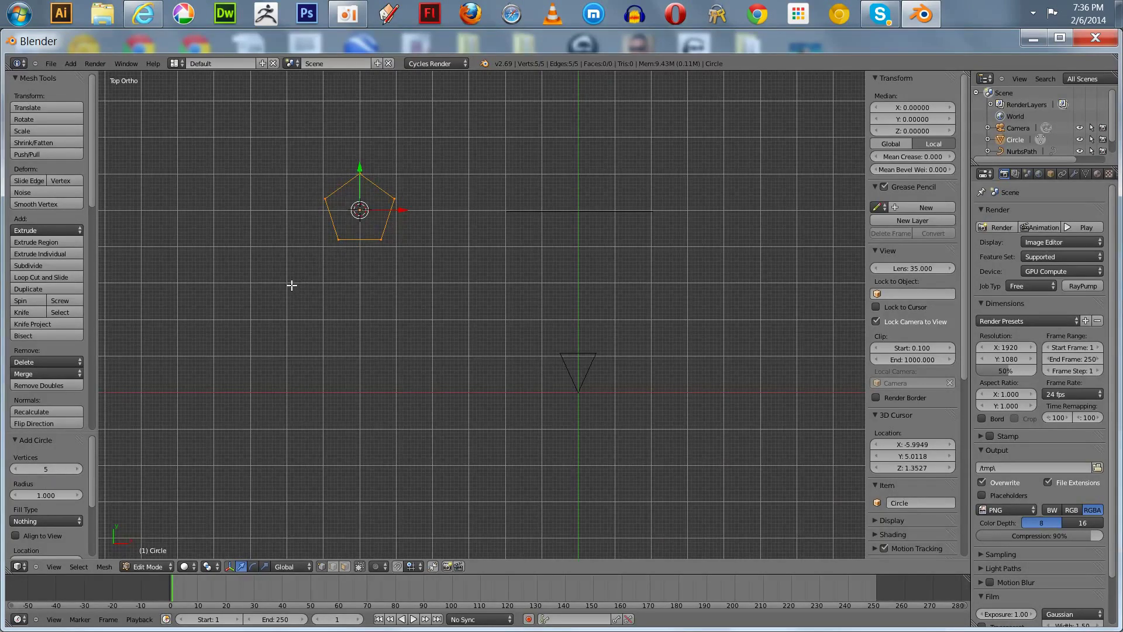
{"action": "key", "text": "Tab"}
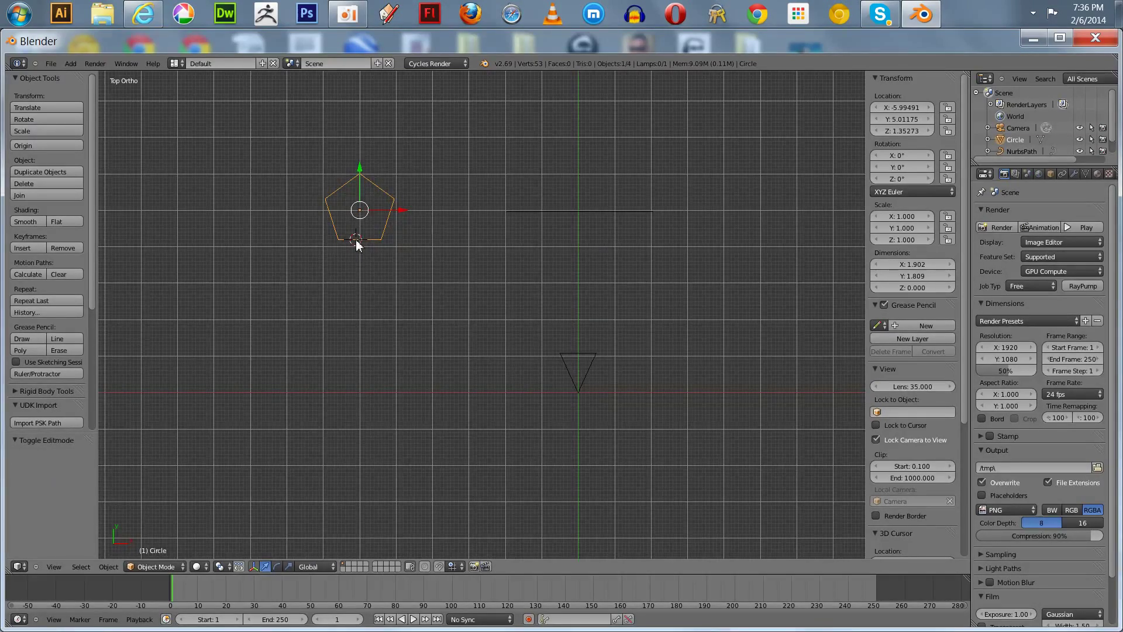
Convert the pentagon mesh to a curve and move it along the Y axis to about 4.29.
{"action": "key", "text": "alt+c"}
{"action": "left_click", "coordinate": [356, 240]}
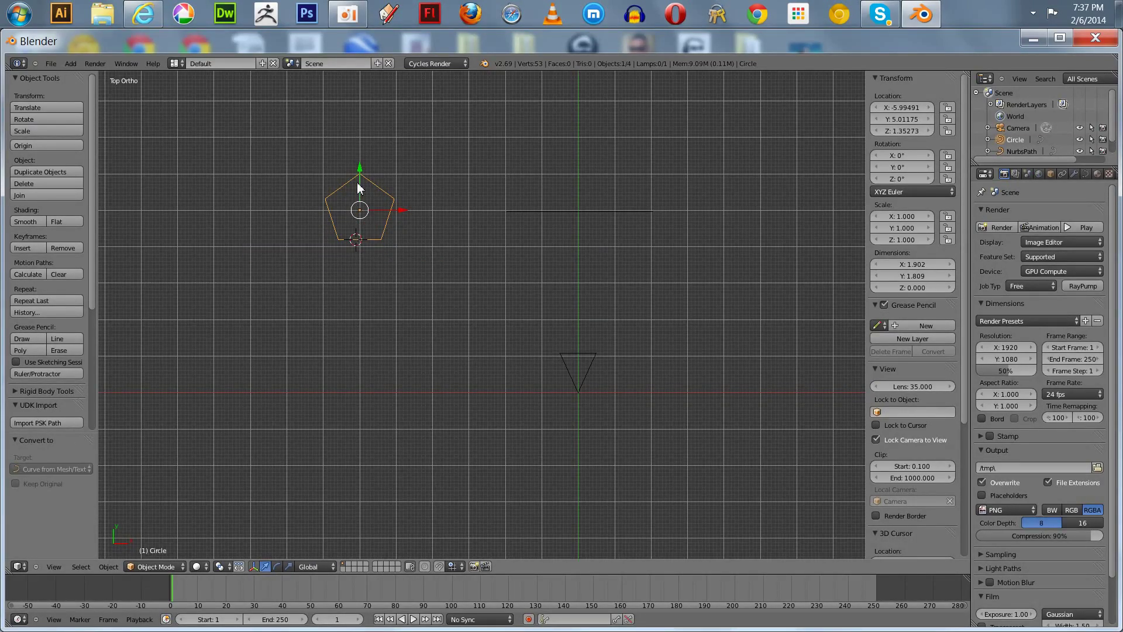
{"action": "left_click_drag", "start_coordinate": [358, 171], "coordinate": [364, 197]}
Assign the Circle curve as the bevel object of the path and check the tube from the front and from above.
{"action": "scroll", "coordinate": [581, 248], "scroll_direction": "up", "scroll_amount": 2}
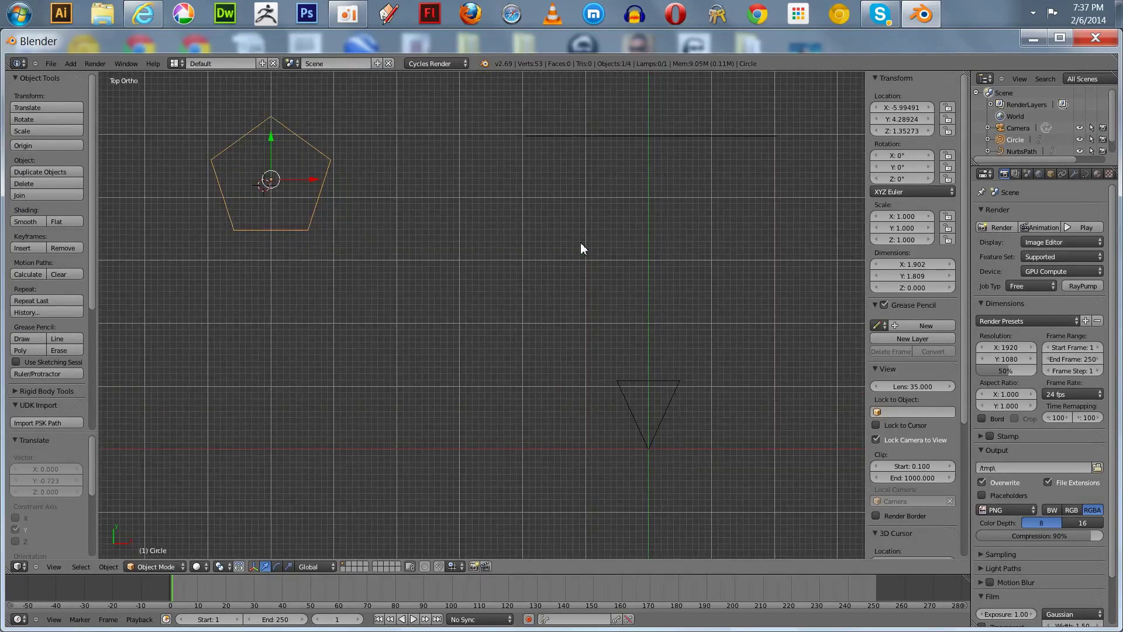
{"action": "scroll", "coordinate": [581, 249], "scroll_direction": "down", "scroll_amount": 5}
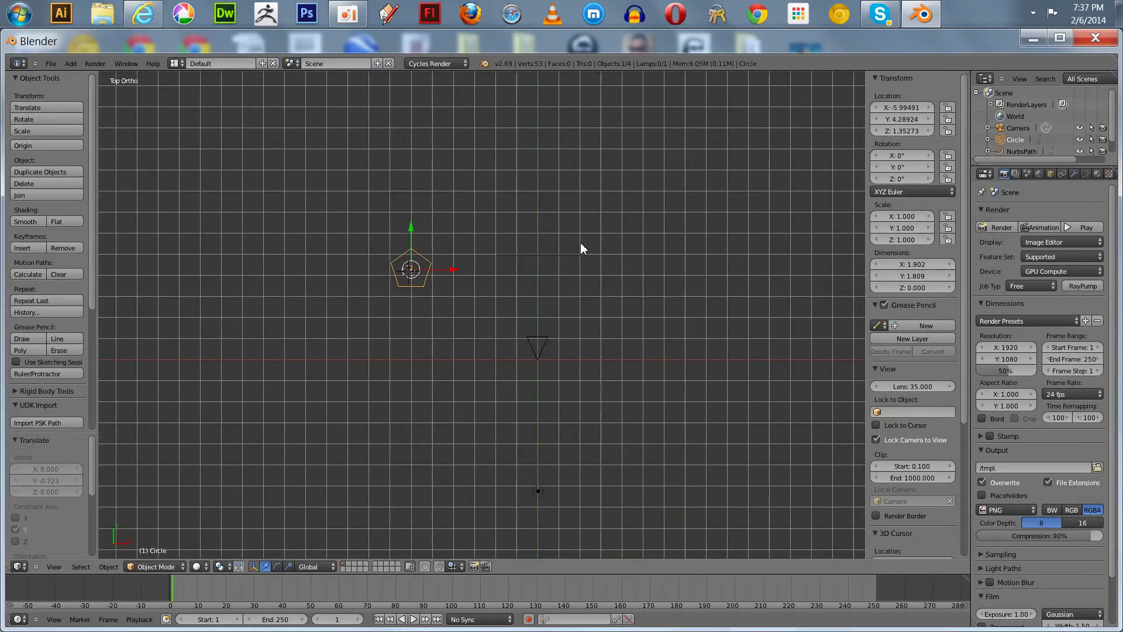
{"action": "left_click", "coordinate": [1019, 150]}
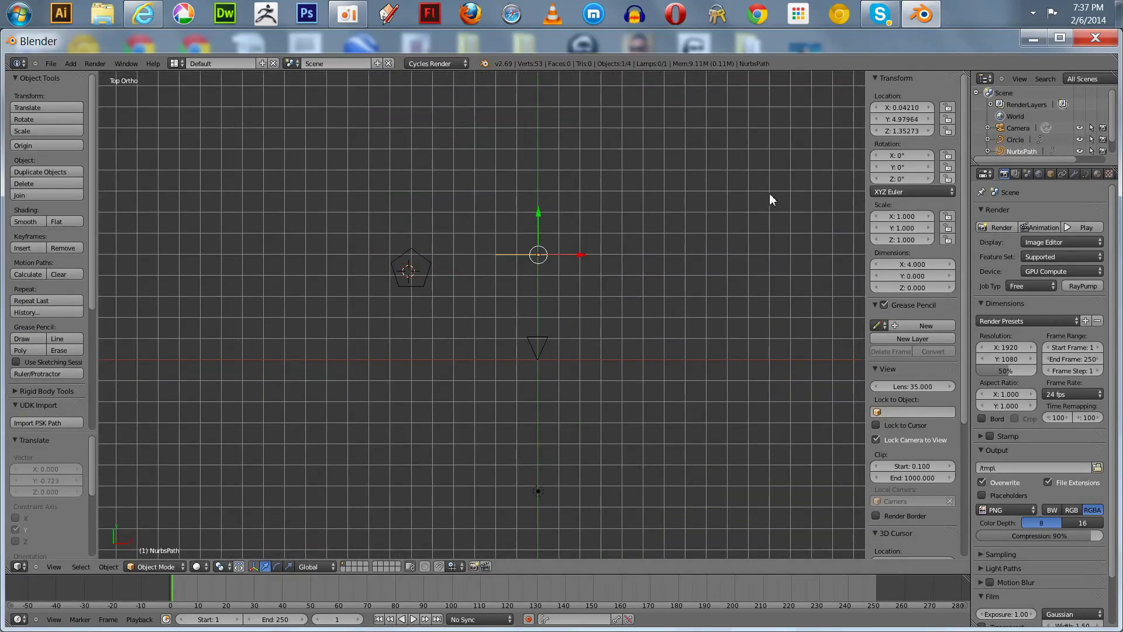
{"action": "right_click", "coordinate": [417, 256]}
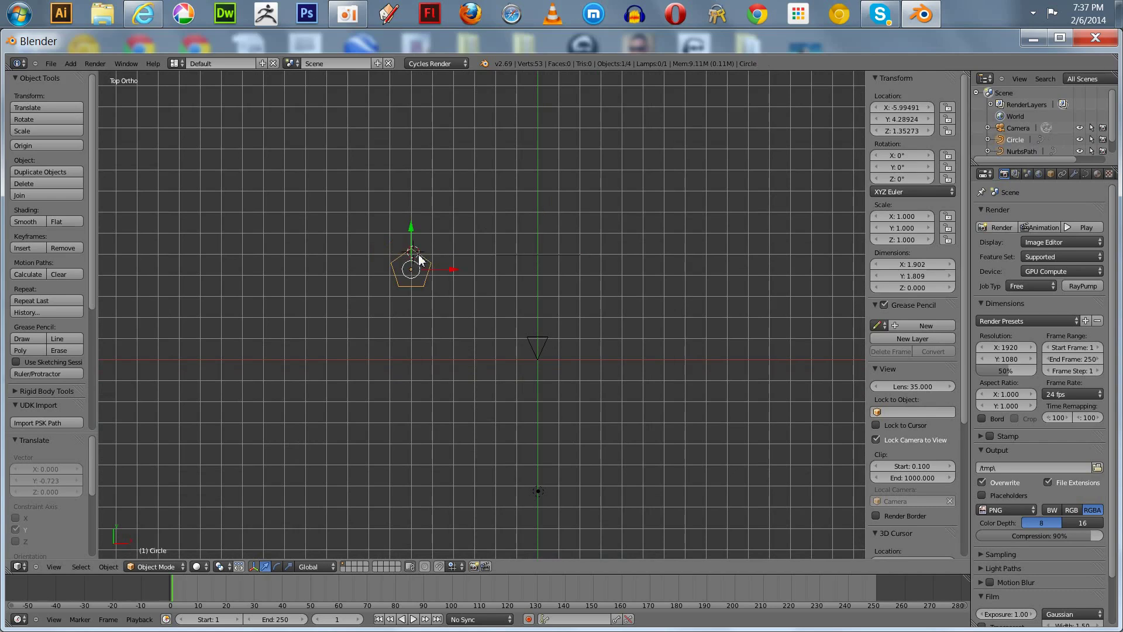
{"action": "right_click", "coordinate": [554, 252]}
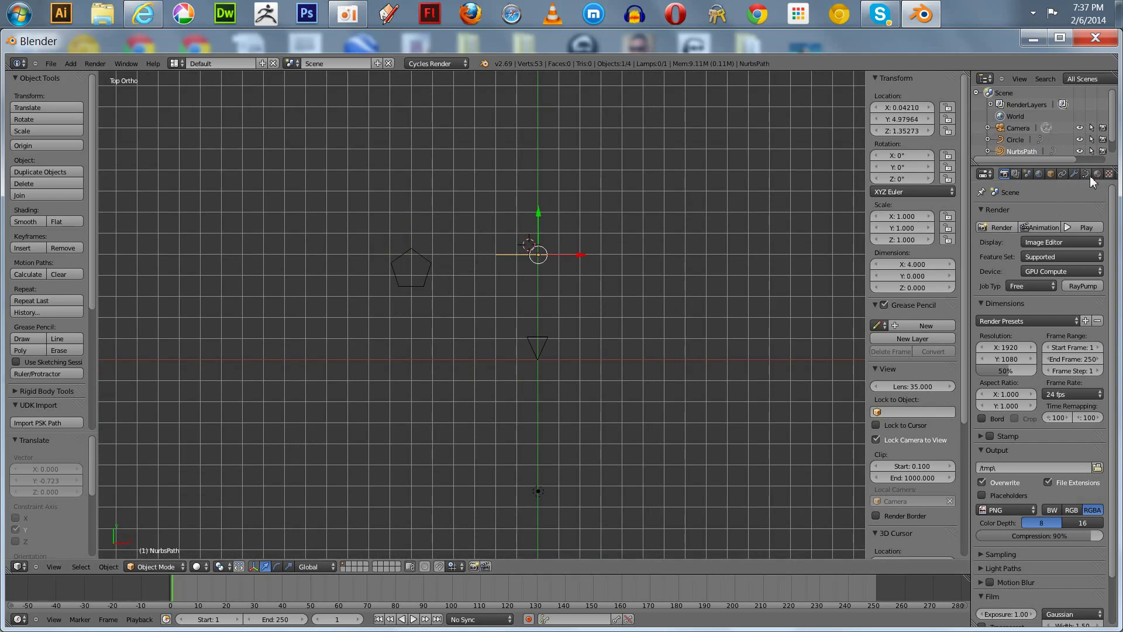
{"action": "left_click", "coordinate": [1087, 174]}
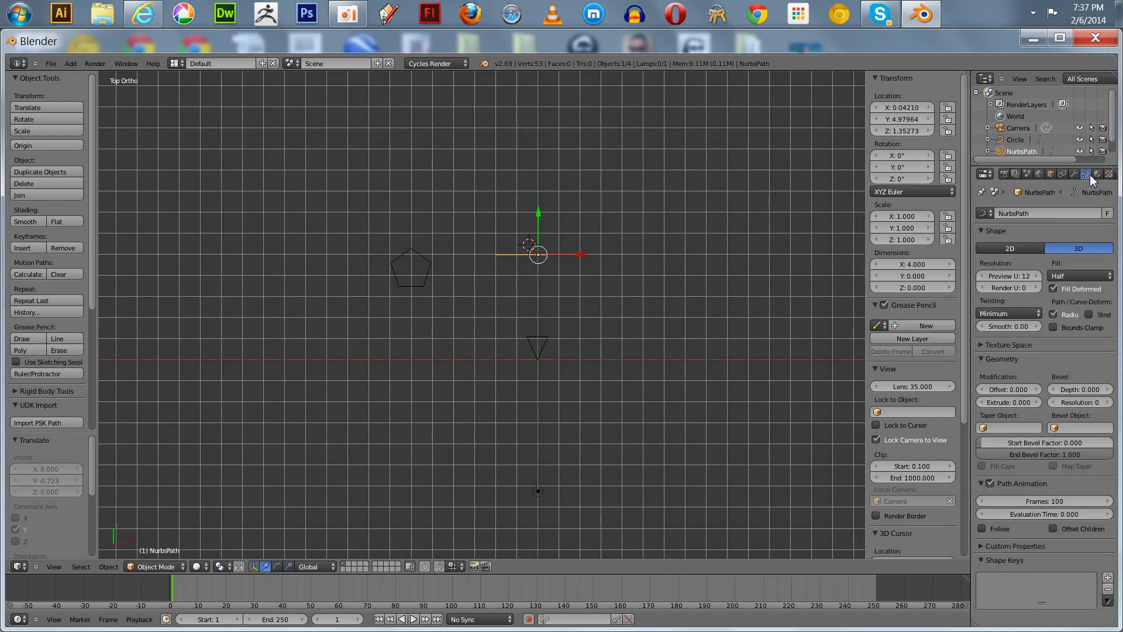
{"action": "left_click", "coordinate": [1056, 428]}
{"action": "left_click", "coordinate": [1027, 443]}
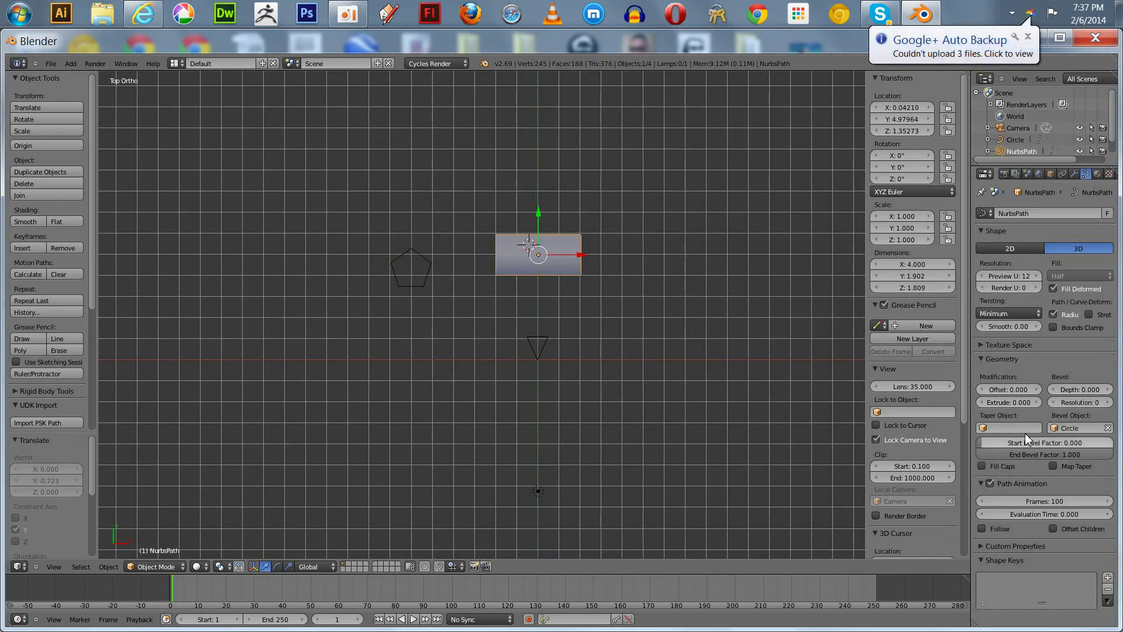
{"action": "scroll", "coordinate": [475, 225], "scroll_direction": "up", "scroll_amount": 2}
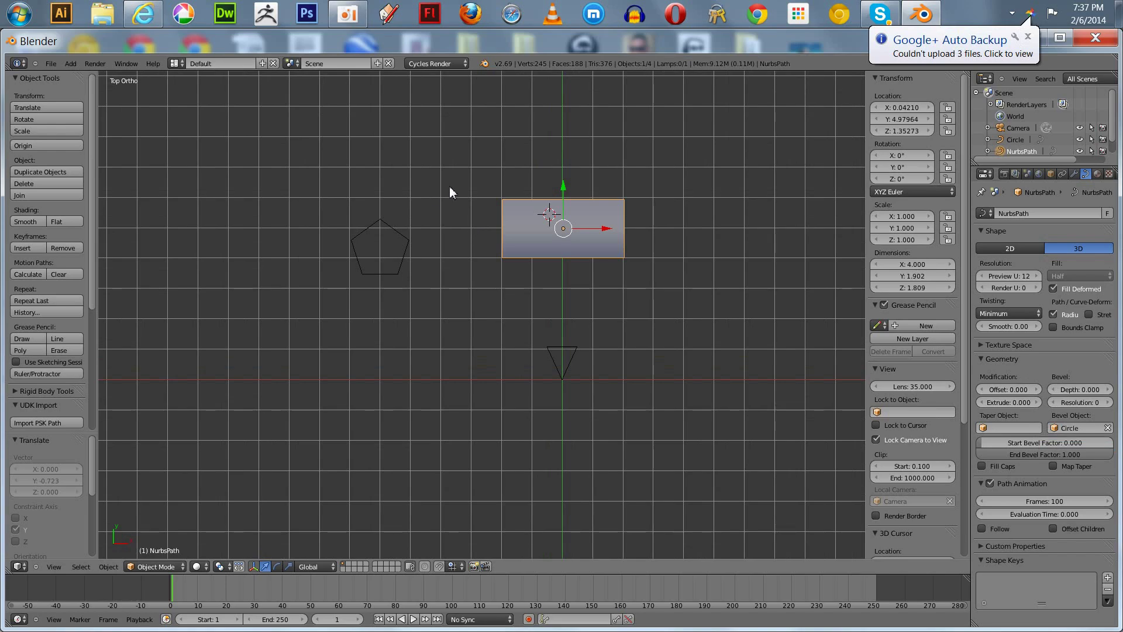
{"action": "mouse_move", "coordinate": [450, 187]}
{"action": "middle_mouse_down"}
{"action": "mouse_move", "coordinate": [438, 203]}
{"action": "mouse_move", "coordinate": [383, 175]}
{"action": "mouse_move", "coordinate": [357, 108]}
{"action": "mouse_move", "coordinate": [360, 76]}
{"action": "mouse_move", "coordinate": [484, 138]}
{"action": "mouse_move", "coordinate": [466, 170]}
{"action": "mouse_move", "coordinate": [508, 125]}
{"action": "mouse_move", "coordinate": [471, 140]}
{"action": "mouse_move", "coordinate": [479, 168]}
{"action": "mouse_move", "coordinate": [445, 158]}
{"action": "mouse_move", "coordinate": [476, 124]}
{"action": "mouse_move", "coordinate": [499, 121]}
{"action": "mouse_move", "coordinate": [444, 143]}
{"action": "mouse_move", "coordinate": [433, 195]}
{"action": "mouse_move", "coordinate": [436, 168]}
{"action": "mouse_move", "coordinate": [435, 180]}
{"action": "middle_mouse_up"}
{"action": "key", "text": "KP_1"}
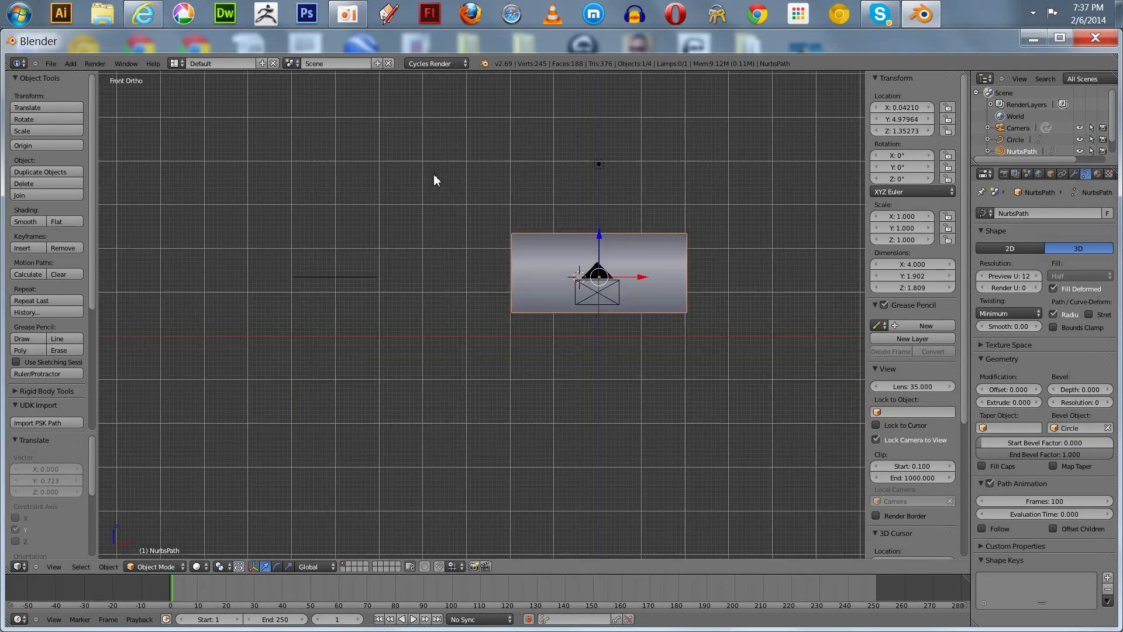
{"action": "key", "text": "KP_7"}
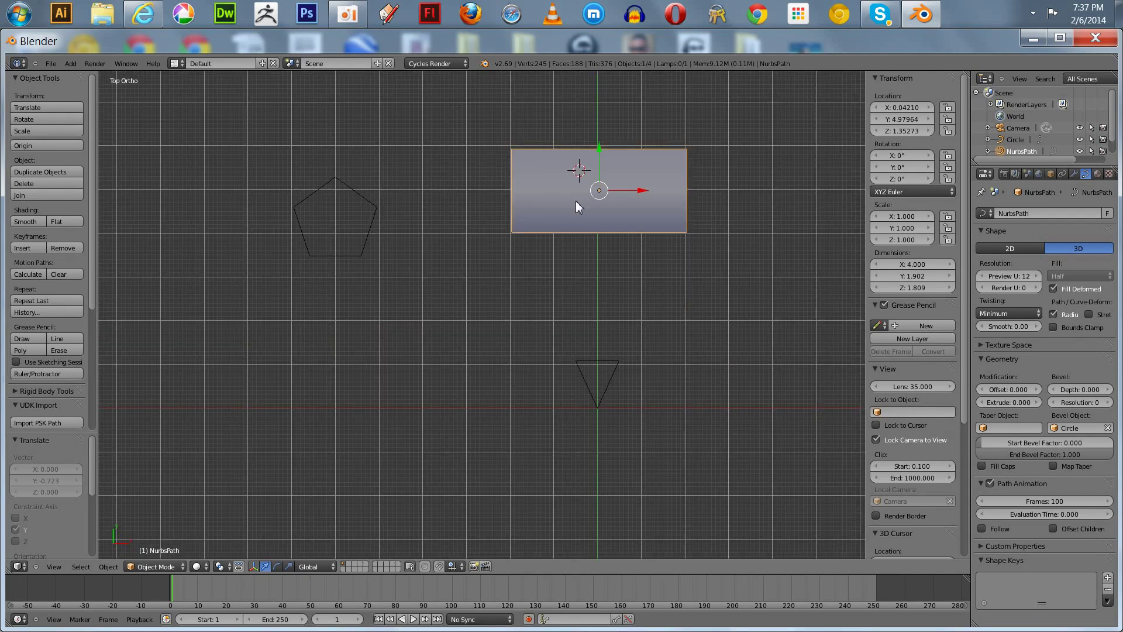
In Edit Mode, shift the whole path about -0.054 along Y and raise its middle control point to about Y 1.63.
{"action": "key", "text": "Tab"}
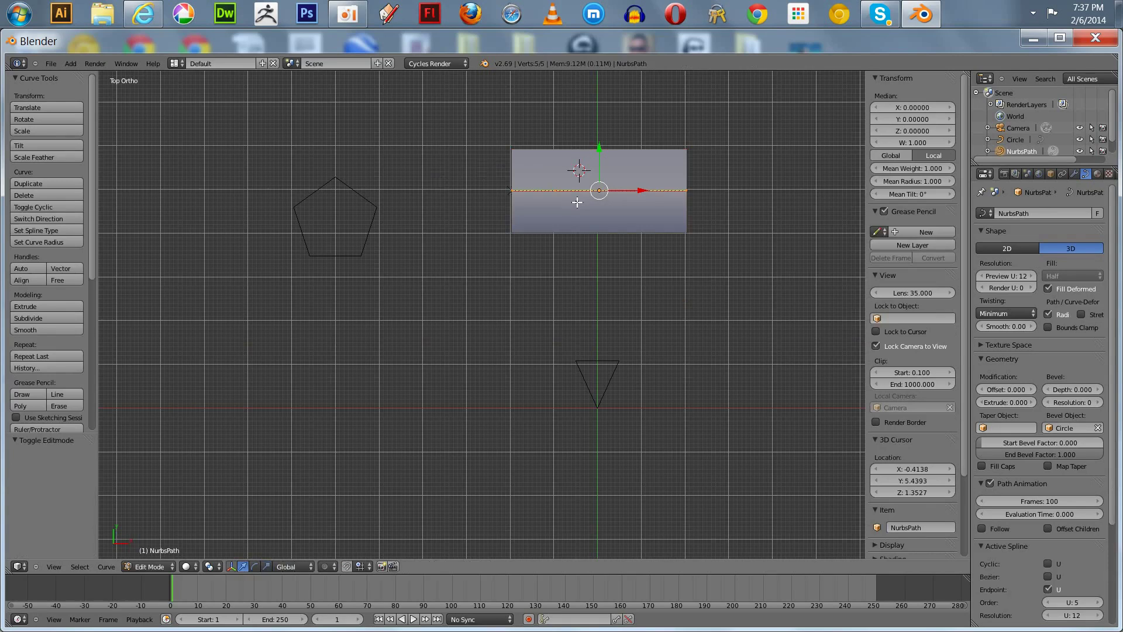
{"action": "mouse_move", "coordinate": [602, 146]}
{"action": "left_mouse_down"}
{"action": "mouse_move", "coordinate": [606, 123]}
{"action": "mouse_move", "coordinate": [609, 148]}
{"action": "left_mouse_up"}
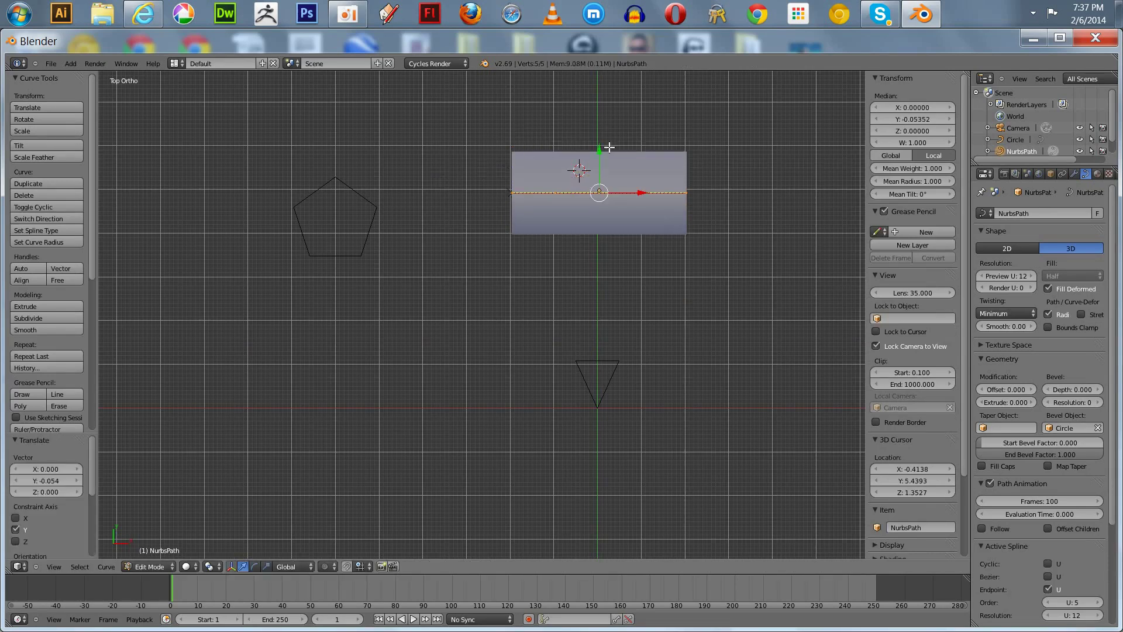
{"action": "right_click", "coordinate": [600, 190]}
{"action": "key", "text": "g"}
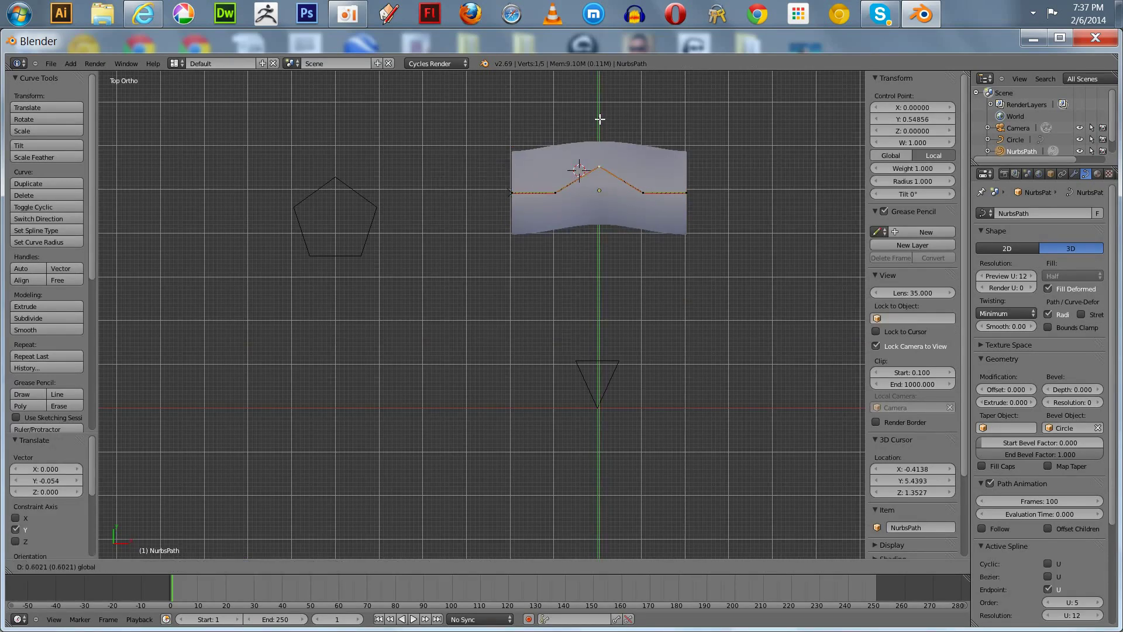
{"action": "left_click", "coordinate": [601, 85]}
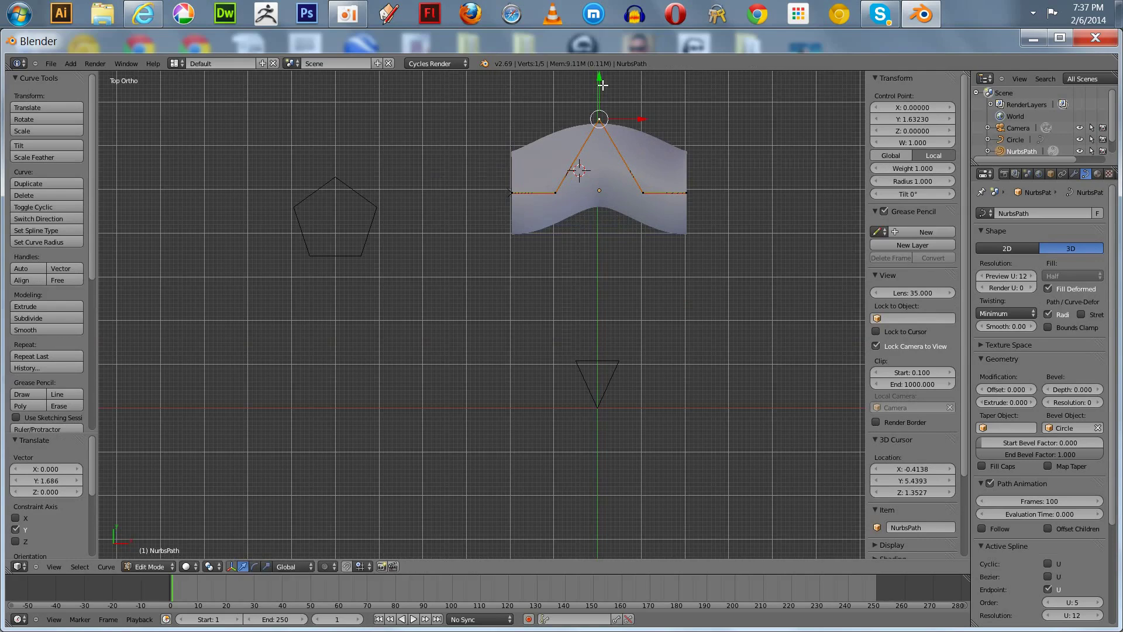
Raise the two control points beside the path's middle point along Y, the right one to about 0.45, and return to Object Mode.
{"action": "right_click", "coordinate": [646, 193]}
{"action": "key", "text": "g"}
{"action": "key", "text": "y"}
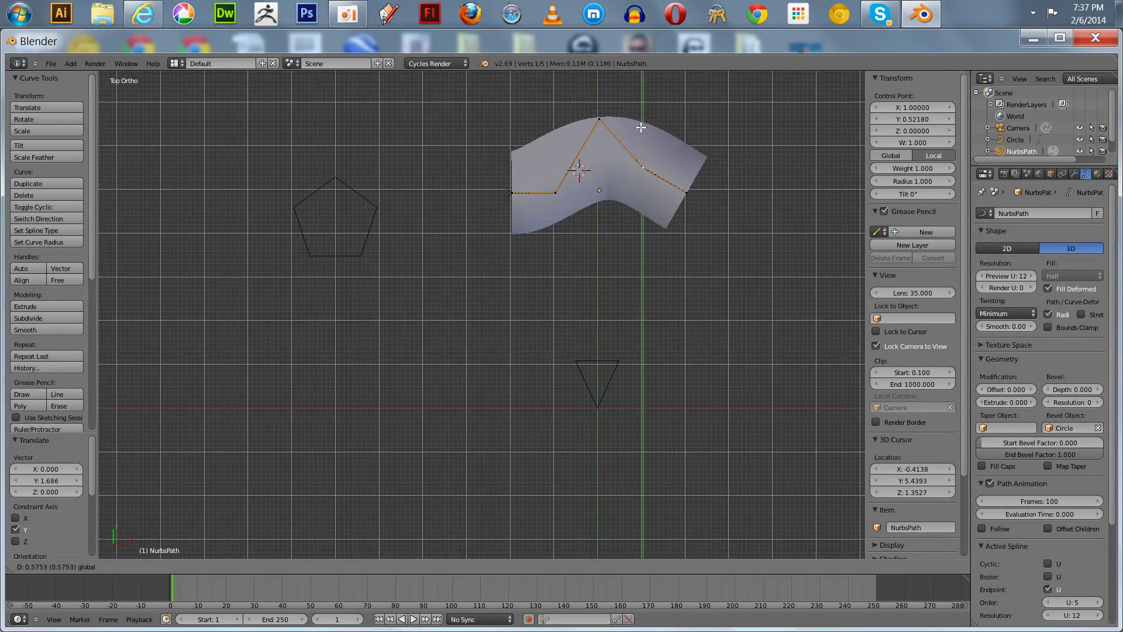
{"action": "left_click", "coordinate": [640, 130]}
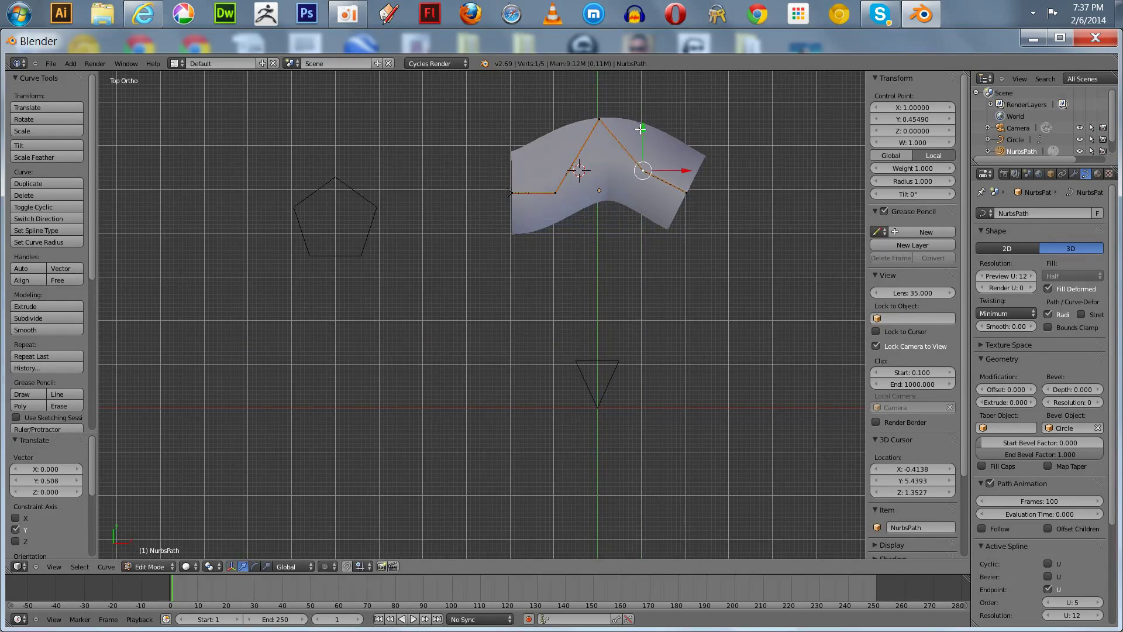
{"action": "right_click", "coordinate": [556, 193]}
{"action": "key", "text": "g"}
{"action": "key", "text": "y"}
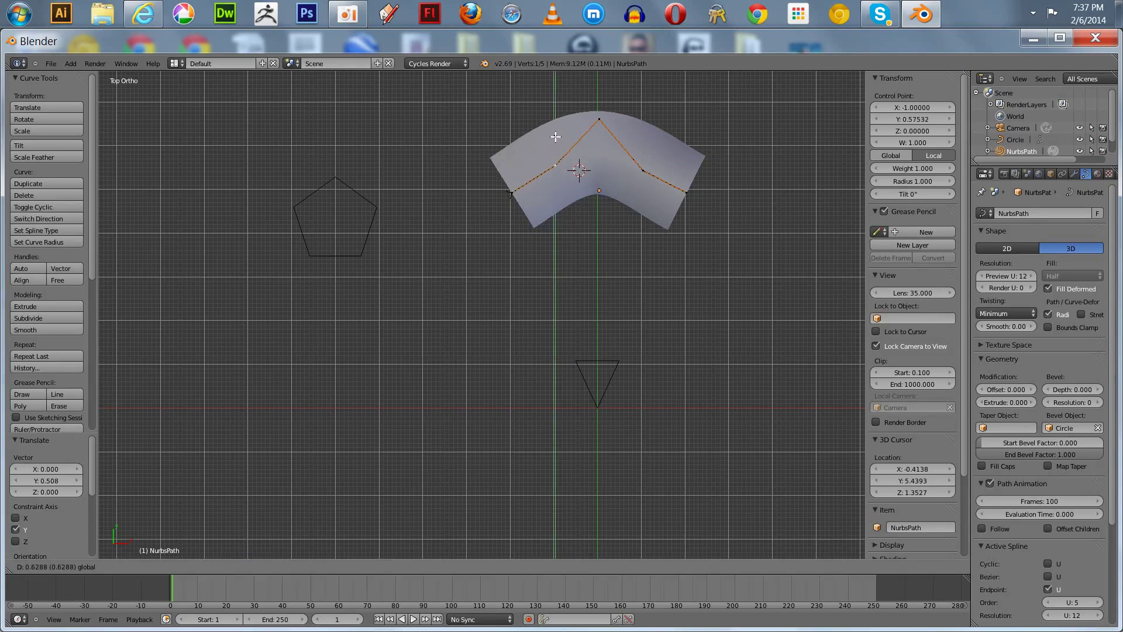
{"action": "left_click", "coordinate": [556, 141]}
{"action": "key", "text": "Tab"}
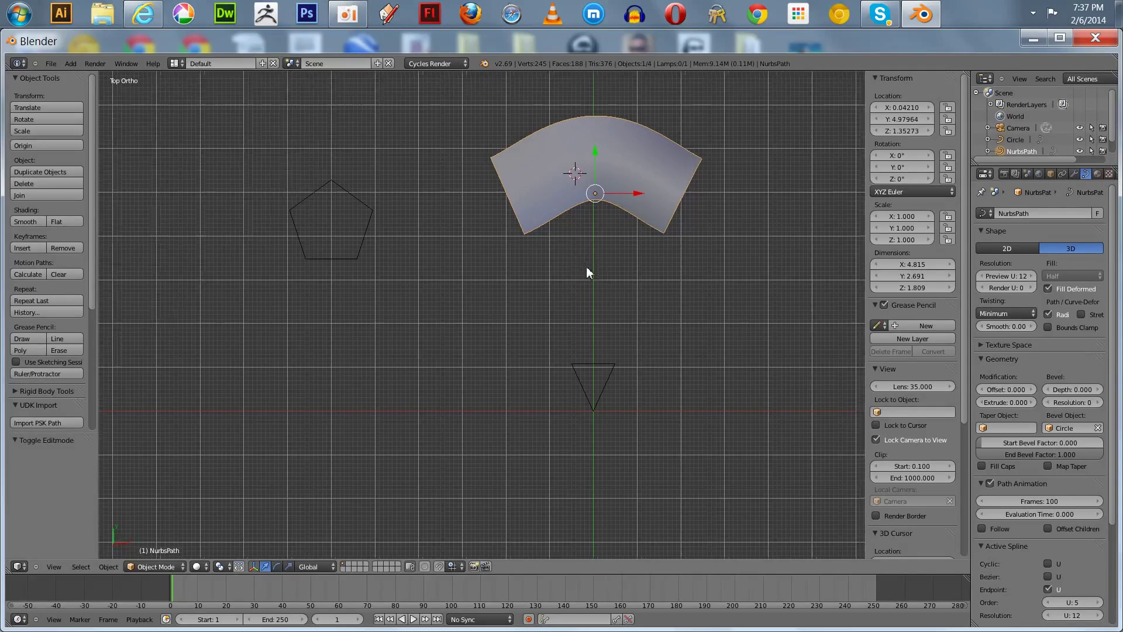
Add a Bezier curve between the path and the camera at about X -0.005, Y 2.847, and return to Object Mode.
{"action": "middle_click_drag", "start_coordinate": [586, 265], "coordinate": [483, 271], "text": "shift"}
{"action": "left_click", "coordinate": [479, 275]}
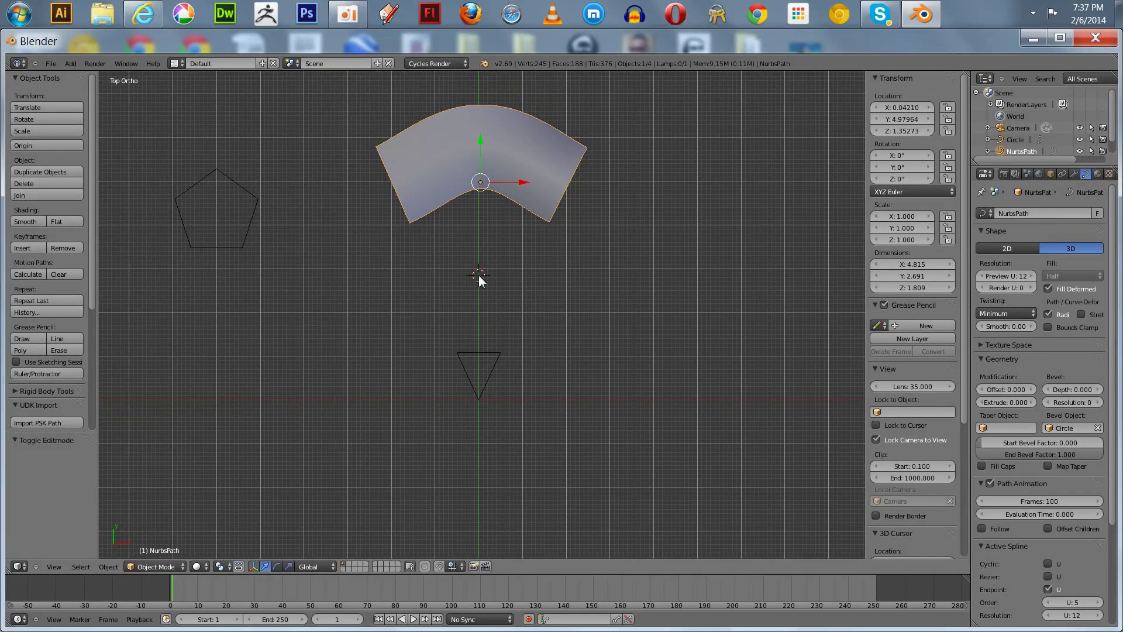
{"action": "key", "text": "shift+a"}
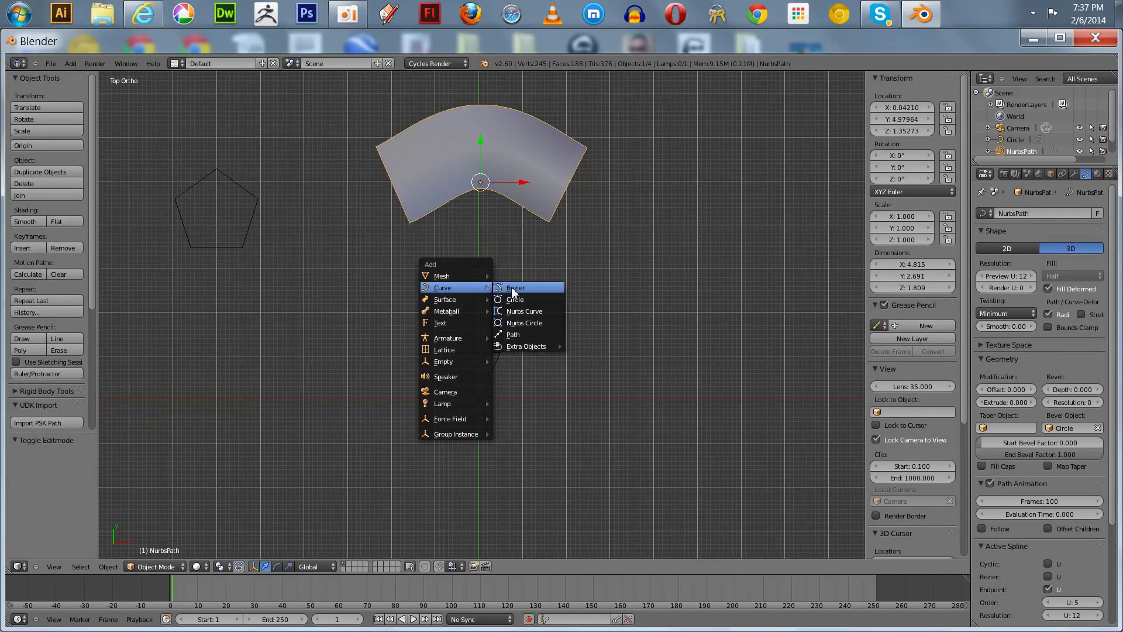
{"action": "left_click", "coordinate": [512, 288]}
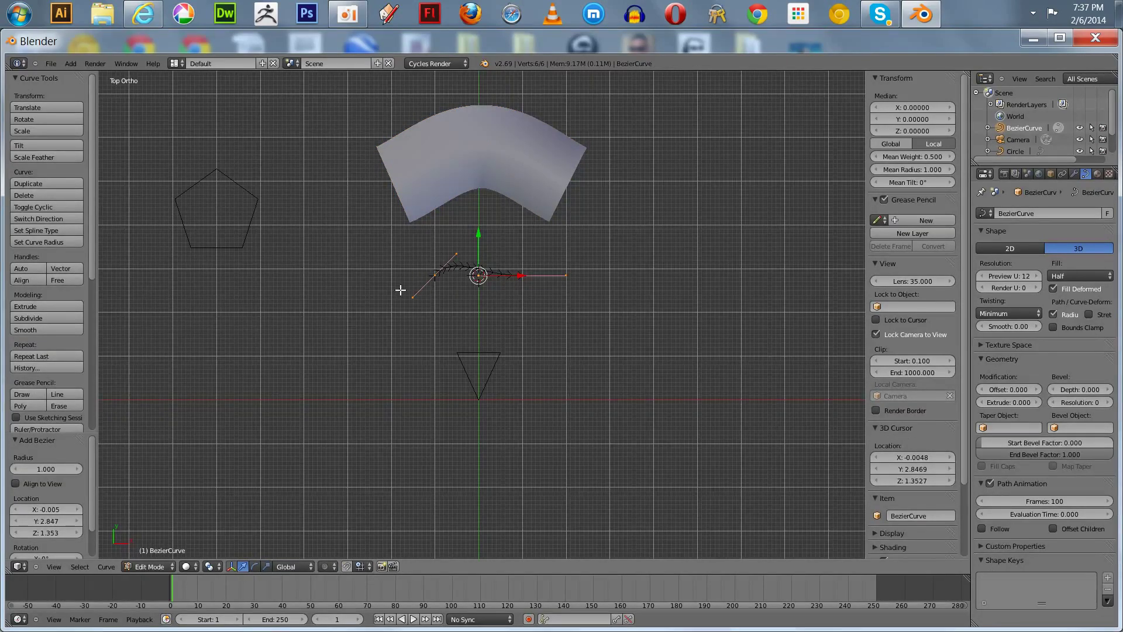
{"action": "key", "text": "Tab"}
{"action": "key", "text": "Tab"}
{"action": "key", "text": "Tab"}
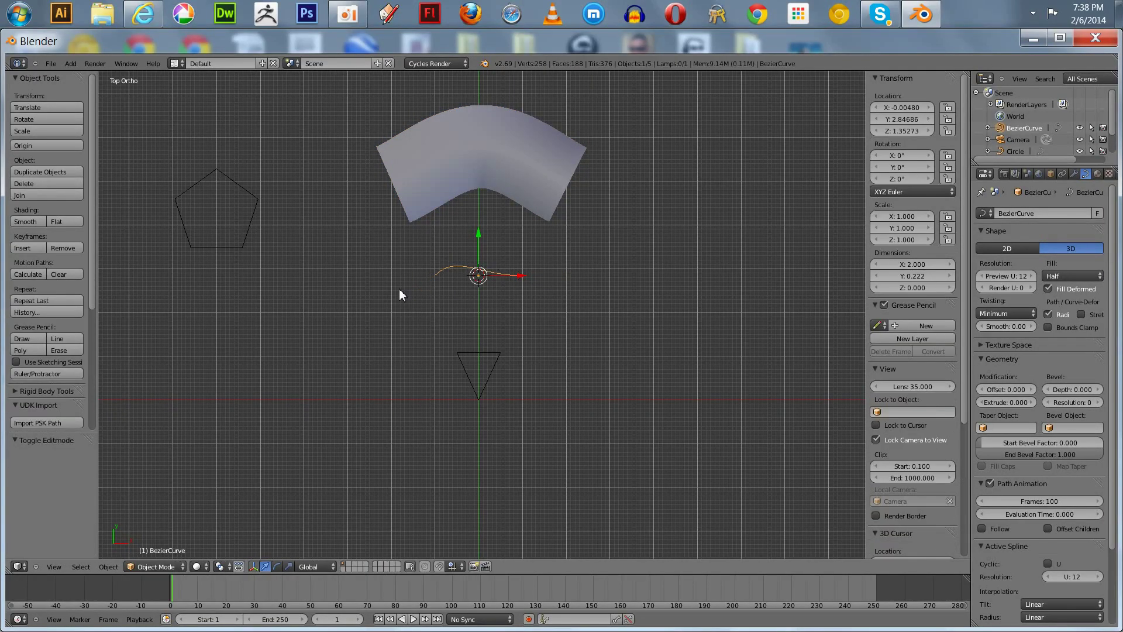
Assign BezierCurve as the taper object of the path.
{"action": "right_click", "coordinate": [507, 160]}
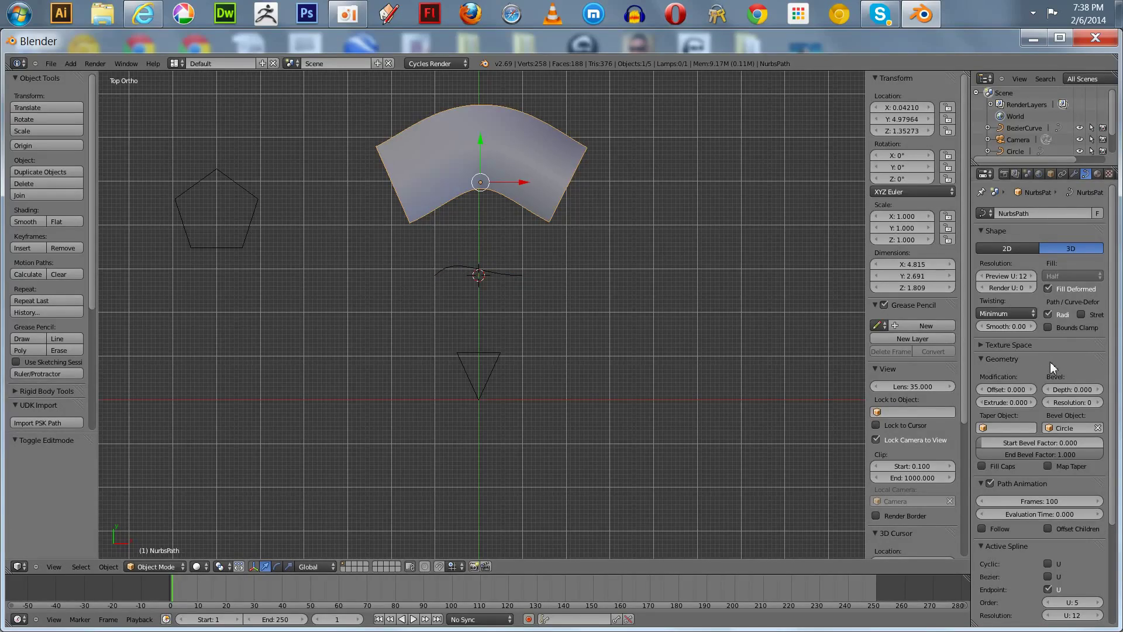
{"action": "left_click", "coordinate": [982, 427]}
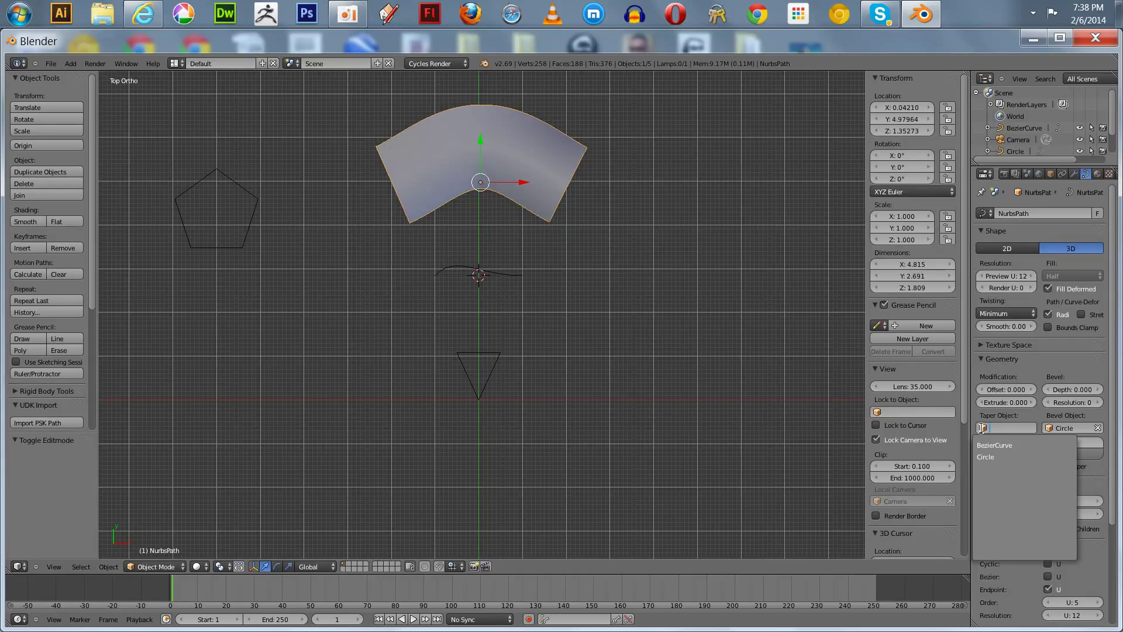
{"action": "left_click", "coordinate": [983, 446]}
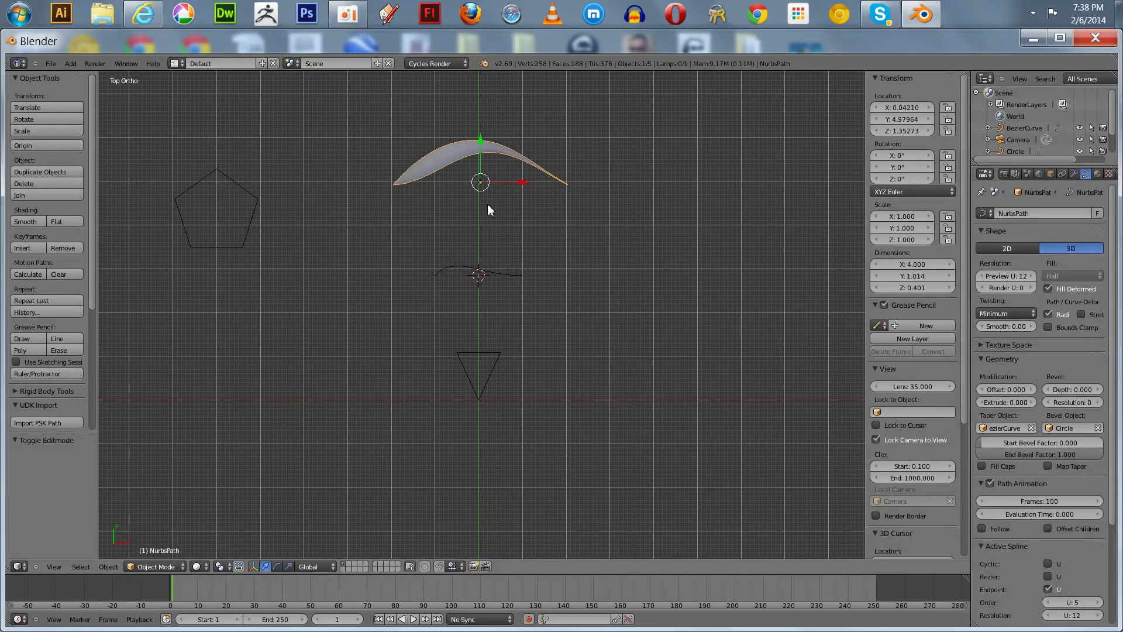
In Edit Mode on the Bezier curve, raise the inner handle of its right control point about 0.58 along Y.
{"action": "scroll", "coordinate": [489, 208], "scroll_direction": "up", "scroll_amount": 3}
{"action": "middle_click_drag", "start_coordinate": [414, 184], "coordinate": [483, 353], "text": "shift"}
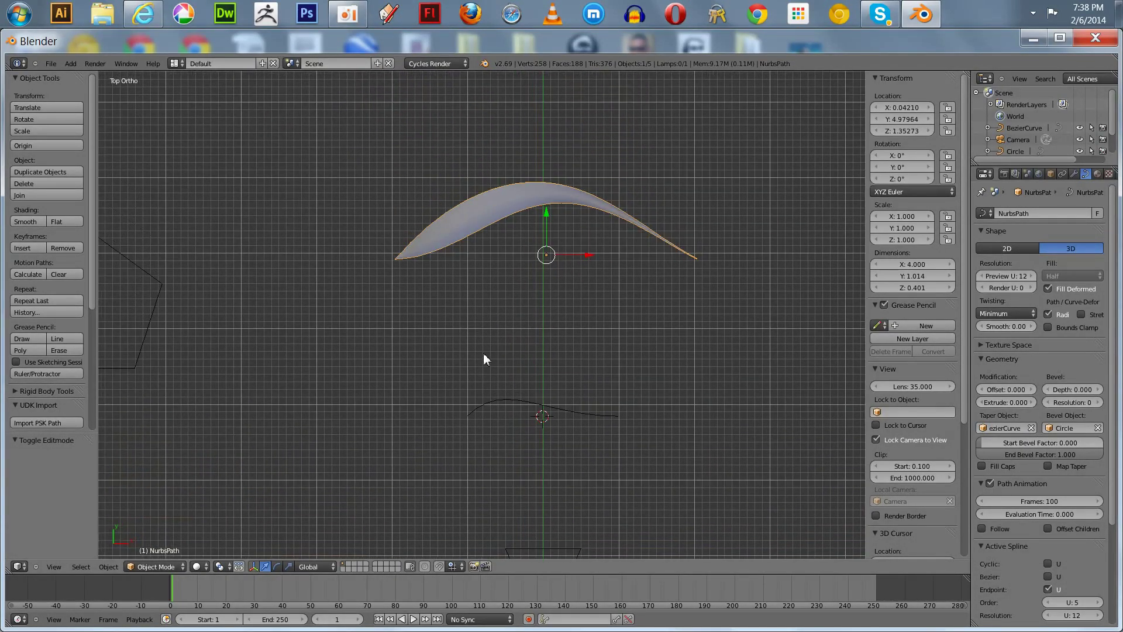
{"action": "scroll", "coordinate": [486, 347], "scroll_direction": "up", "scroll_amount": 2}
{"action": "right_click", "coordinate": [540, 443]}
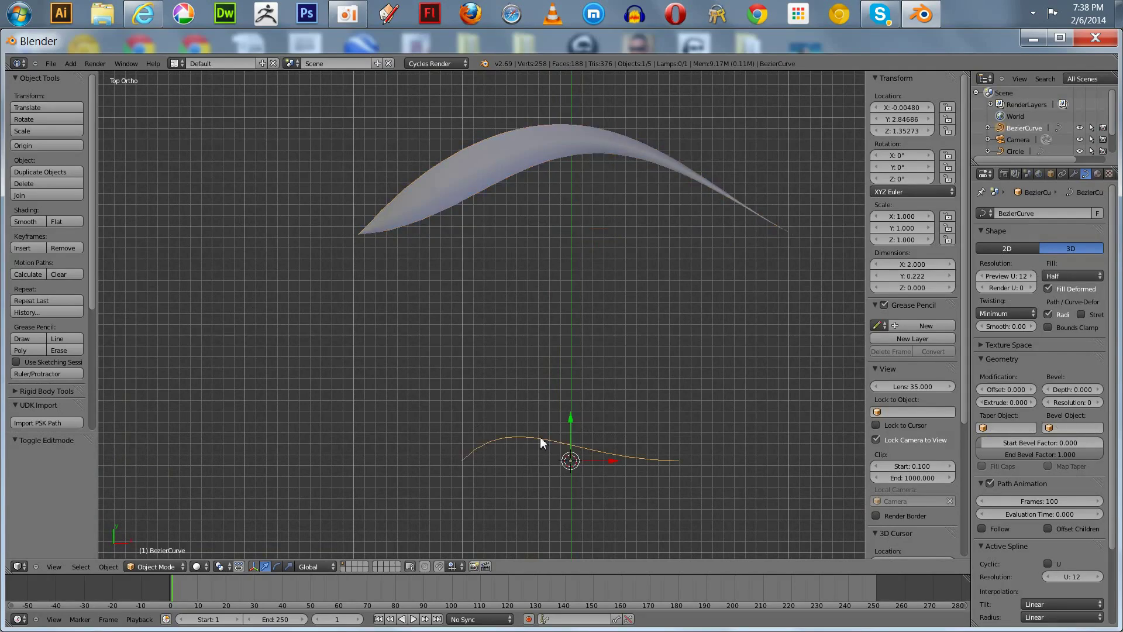
{"action": "key", "text": "Tab"}
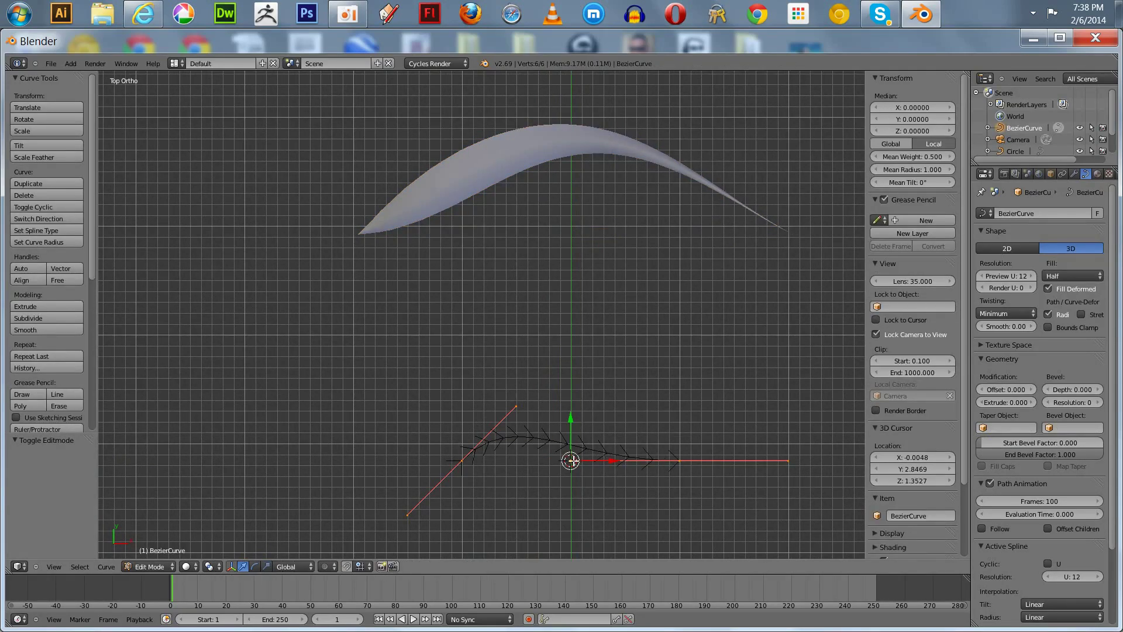
{"action": "right_click", "coordinate": [570, 460]}
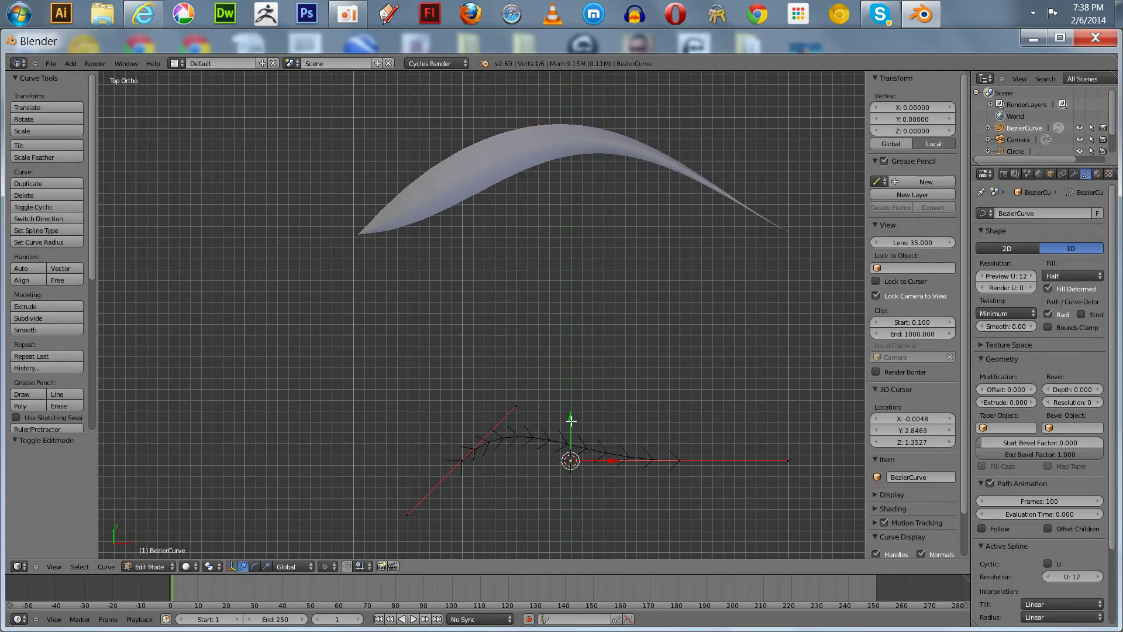
{"action": "left_click_drag", "start_coordinate": [570, 421], "coordinate": [587, 350]}
Raise both end points of the Bezier curve along Y to thicken the tube's ends, the left one by about 0.108.
{"action": "right_click", "coordinate": [679, 456]}
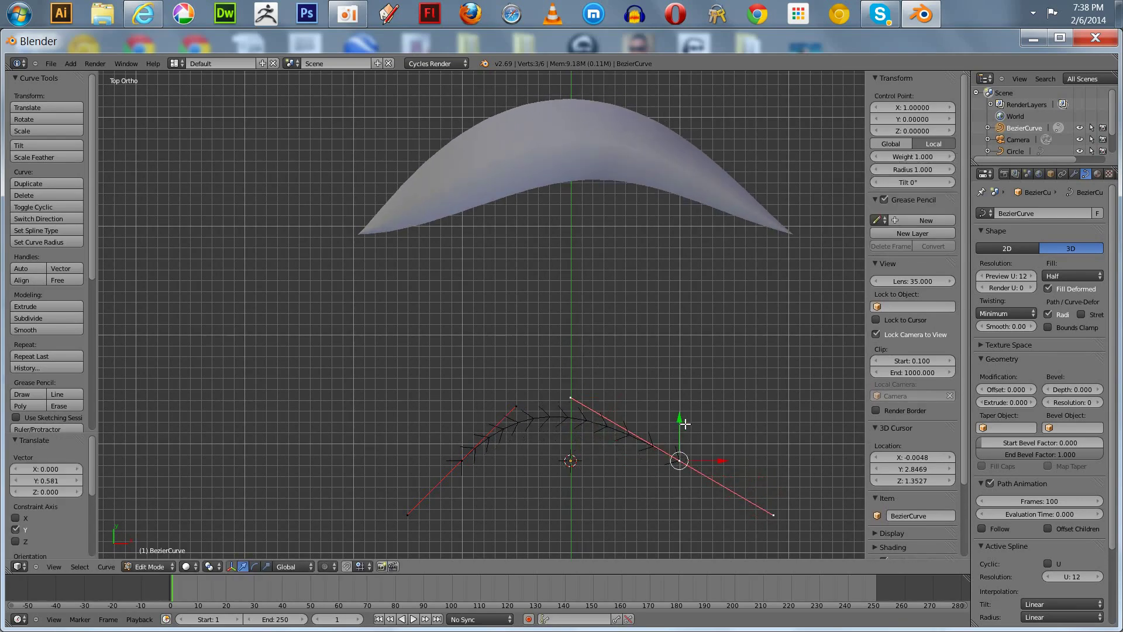
{"action": "left_click_drag", "start_coordinate": [682, 426], "coordinate": [686, 391]}
{"action": "right_click", "coordinate": [461, 461]}
{"action": "left_click_drag", "start_coordinate": [465, 431], "coordinate": [467, 421]}
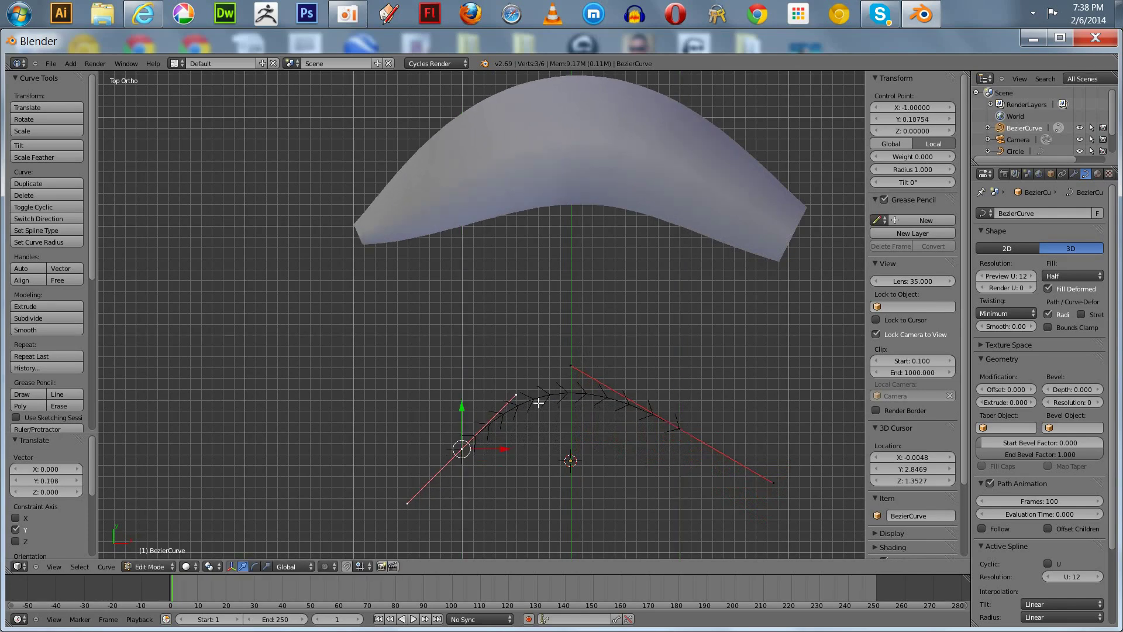
Lower the inner handle of the Bezier curve's right point about 0.43 along Y, adjust its outer handle slightly, and return to Object Mode.
{"action": "right_click", "coordinate": [571, 366]}
{"action": "left_click_drag", "start_coordinate": [572, 336], "coordinate": [581, 381]}
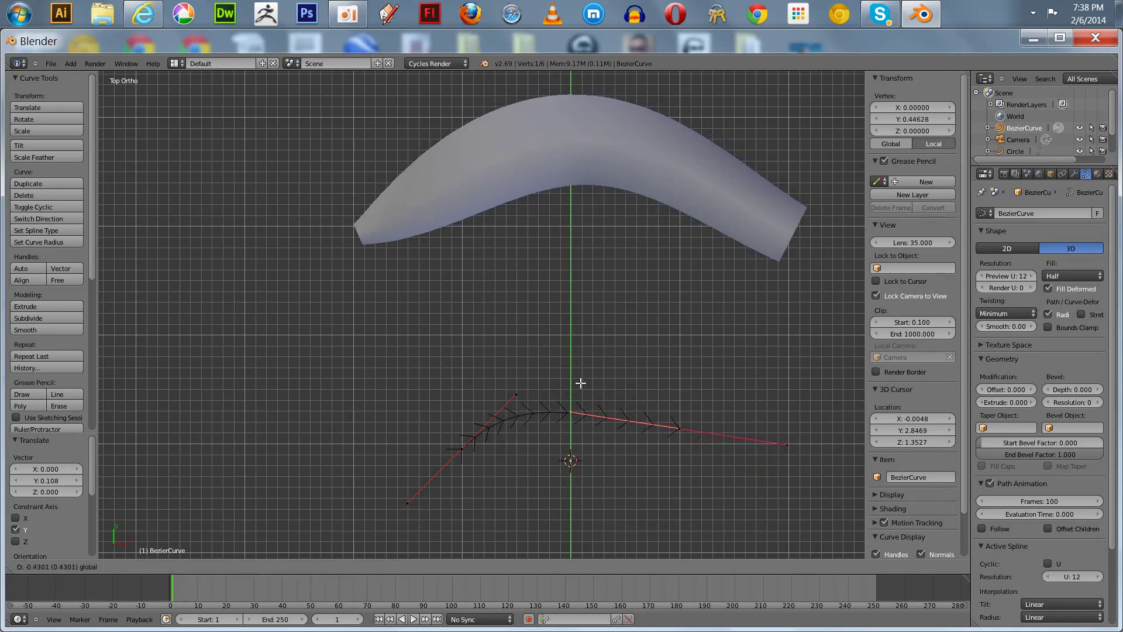
{"action": "left_click", "coordinate": [580, 383]}
{"action": "right_click", "coordinate": [786, 444]}
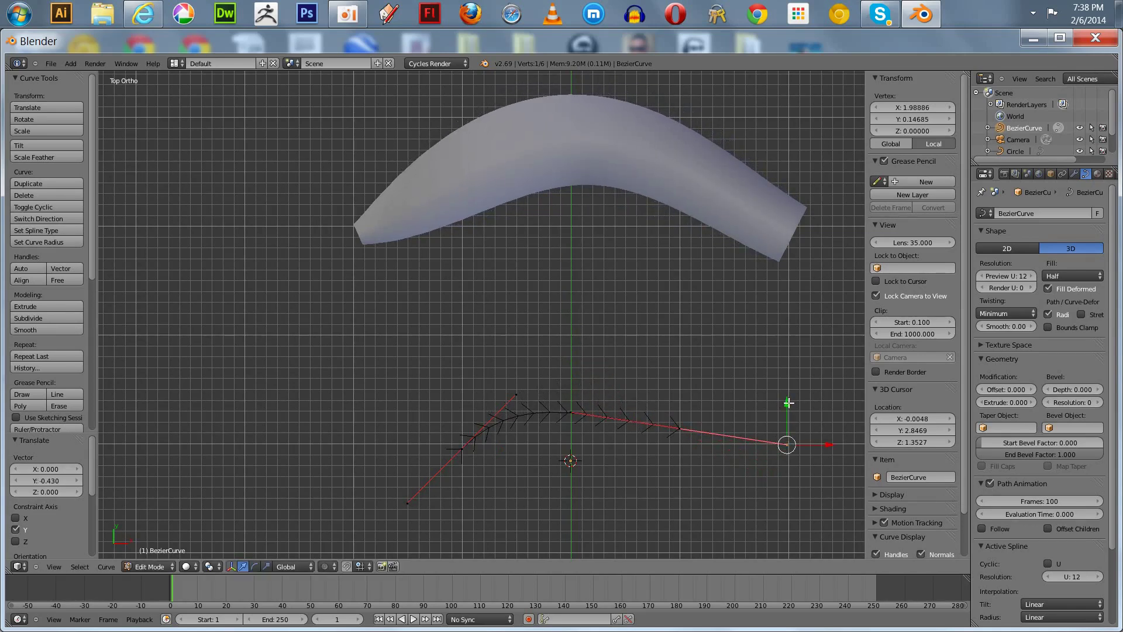
{"action": "mouse_move", "coordinate": [789, 402]}
{"action": "left_mouse_down"}
{"action": "mouse_move", "coordinate": [787, 381]}
{"action": "mouse_move", "coordinate": [796, 411]}
{"action": "left_mouse_up"}
{"action": "key", "text": "Tab"}
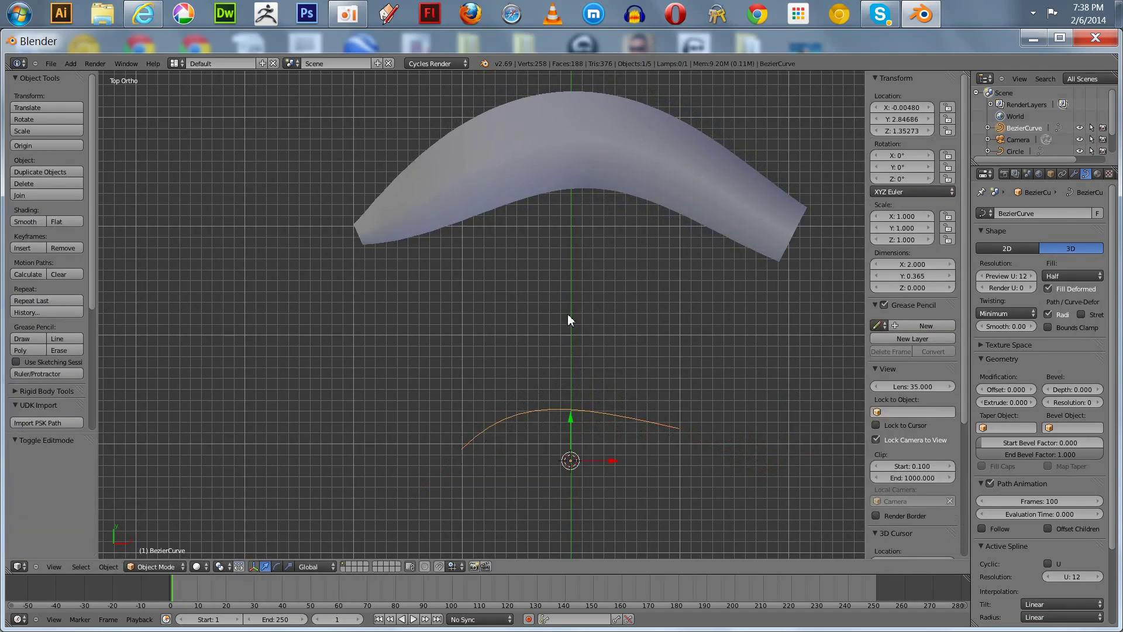
Set the render resolution U of the tapered path to 8.
{"action": "scroll", "coordinate": [567, 310], "scroll_direction": "down", "scroll_amount": 2}
{"action": "scroll", "coordinate": [566, 311], "scroll_direction": "down", "scroll_amount": 2}
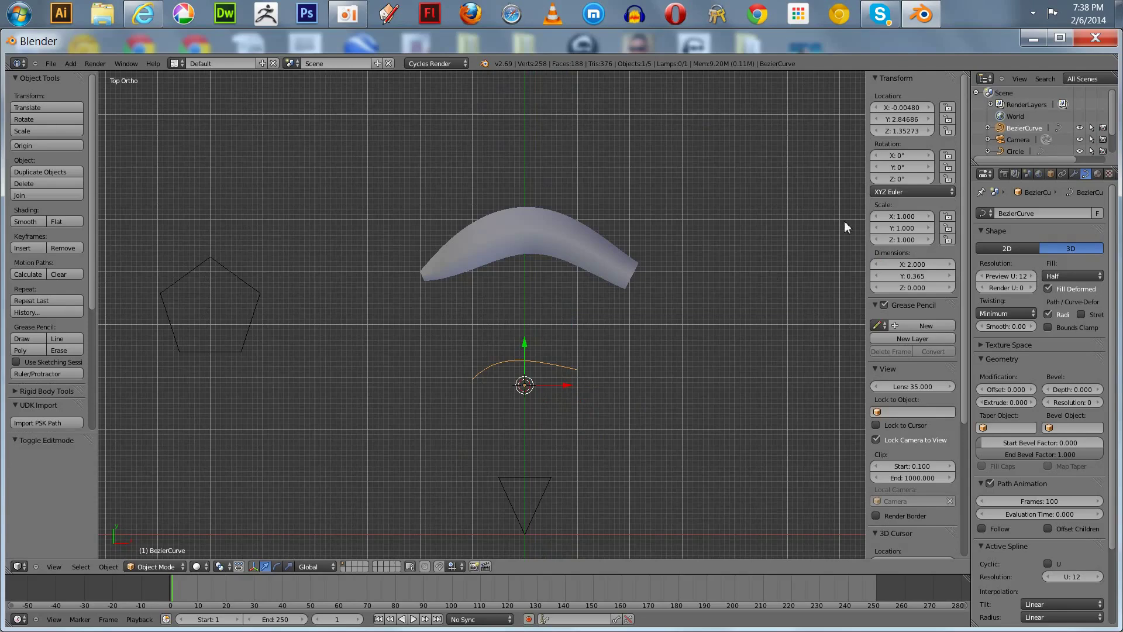
{"action": "right_click", "coordinate": [556, 235]}
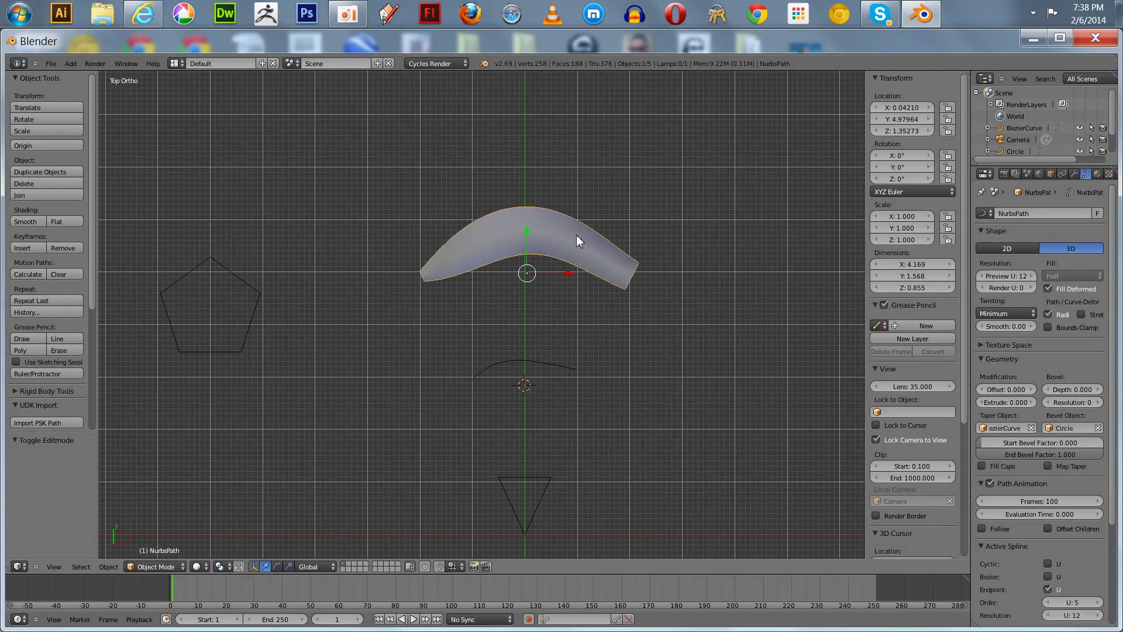
{"action": "left_click", "coordinate": [1029, 287]}
{"action": "type", "text": "1"}
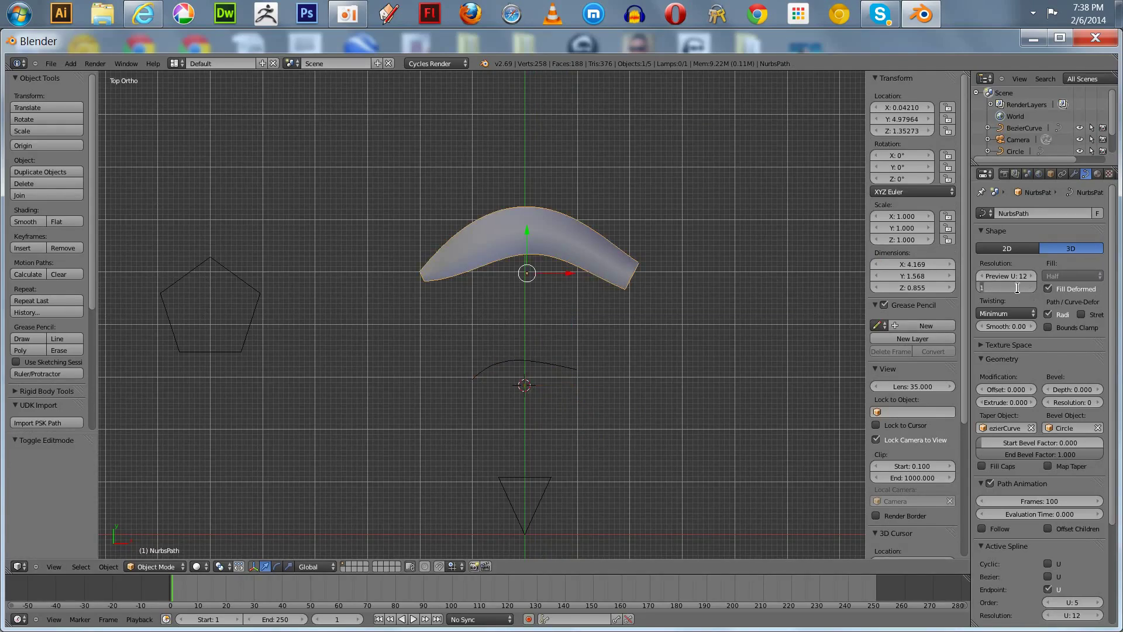
{"action": "type", "text": "8"}
{"action": "key", "text": "Return"}
{"action": "left_click", "coordinate": [1017, 286]}
{"action": "key", "text": "Return"}
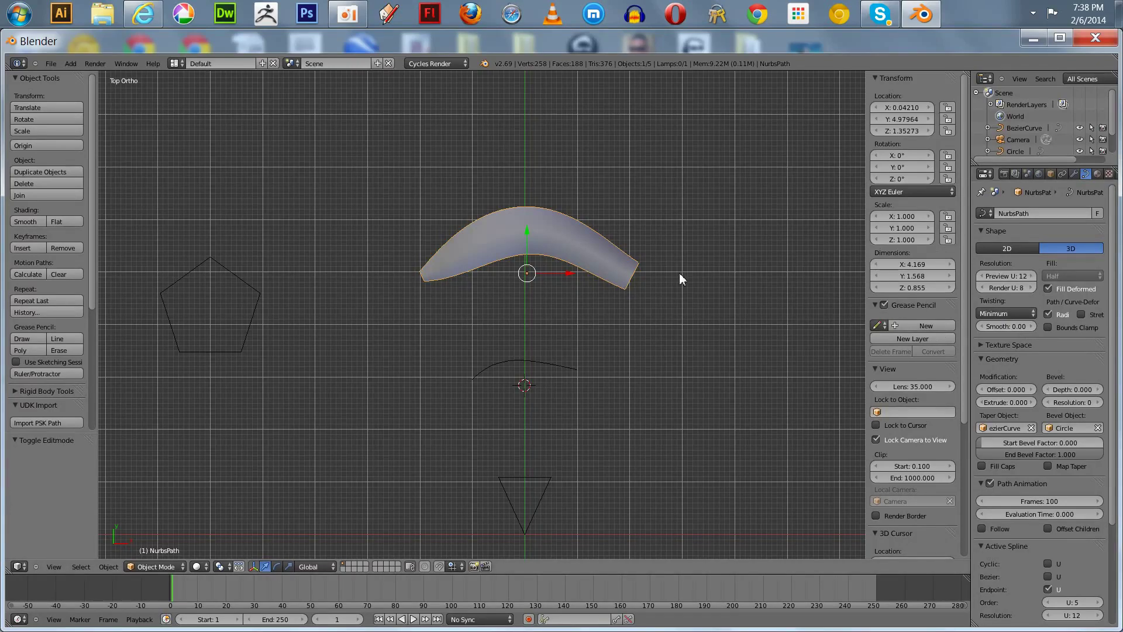
Convert the tapered path to a mesh and enter Edit Mode on it.
{"action": "key", "text": "alt+c"}
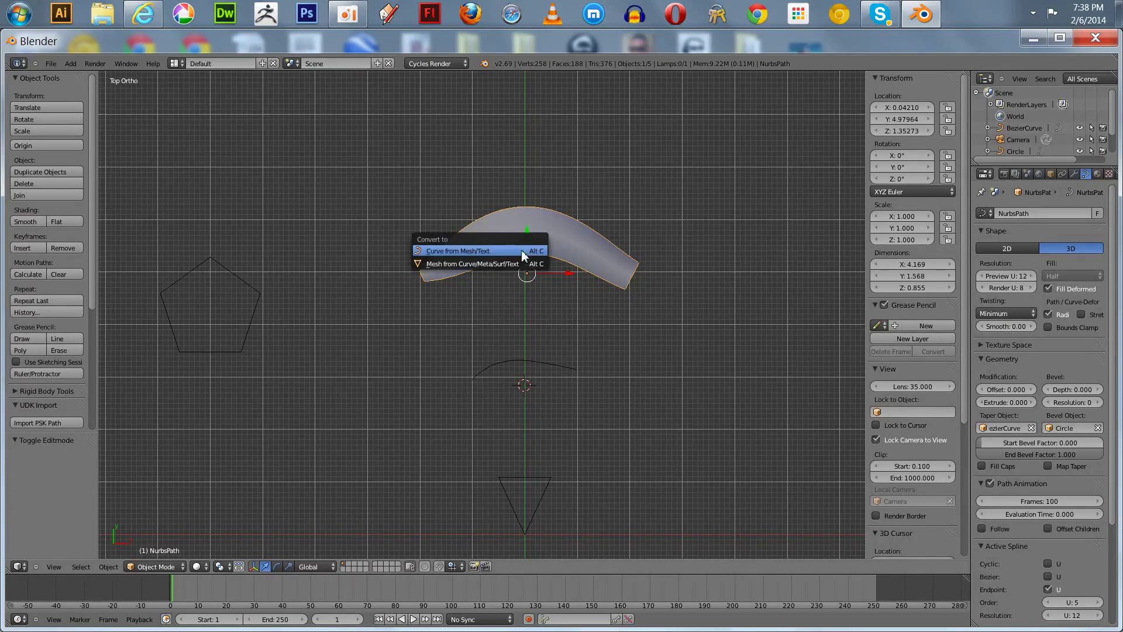
{"action": "left_click", "coordinate": [518, 263]}
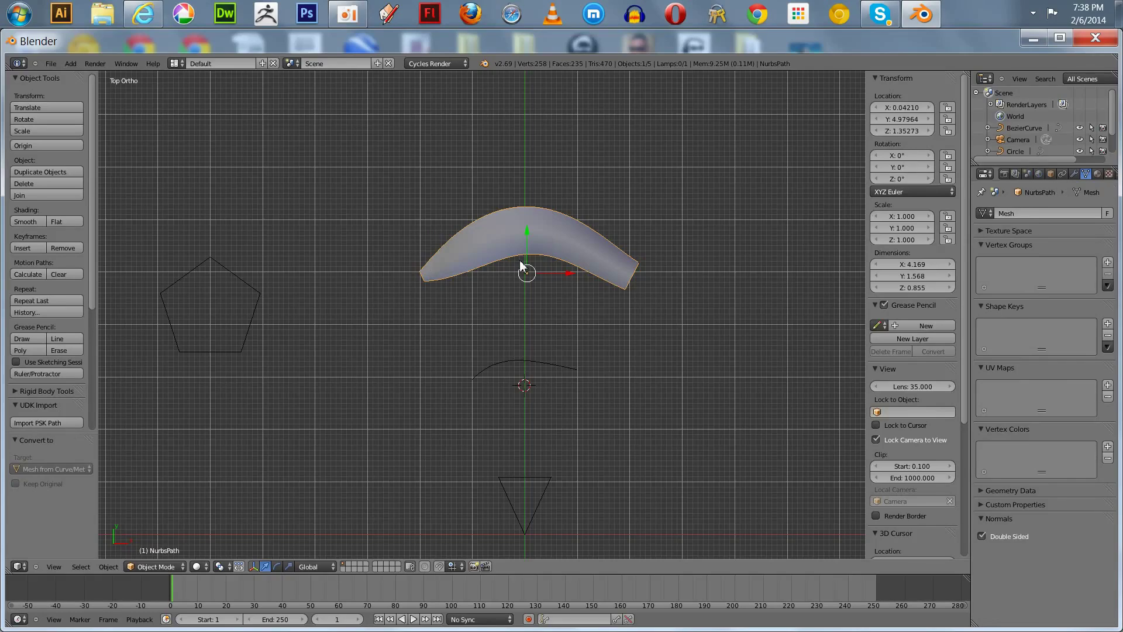
{"action": "scroll", "coordinate": [556, 279], "scroll_direction": "up", "scroll_amount": 2}
{"action": "key", "text": "Tab"}
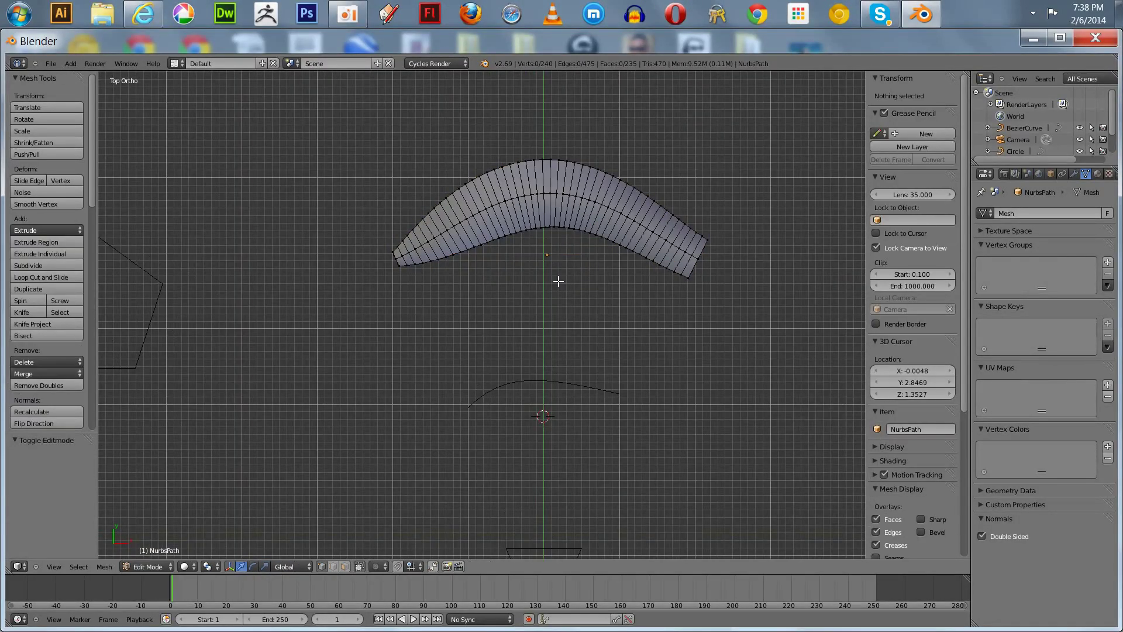
Enable proportional editing and select the edge loop around the tube's open right end.
{"action": "scroll", "coordinate": [557, 280], "scroll_direction": "up", "scroll_amount": 3}
{"action": "middle_click_drag", "start_coordinate": [624, 246], "coordinate": [341, 391], "text": "shift"}
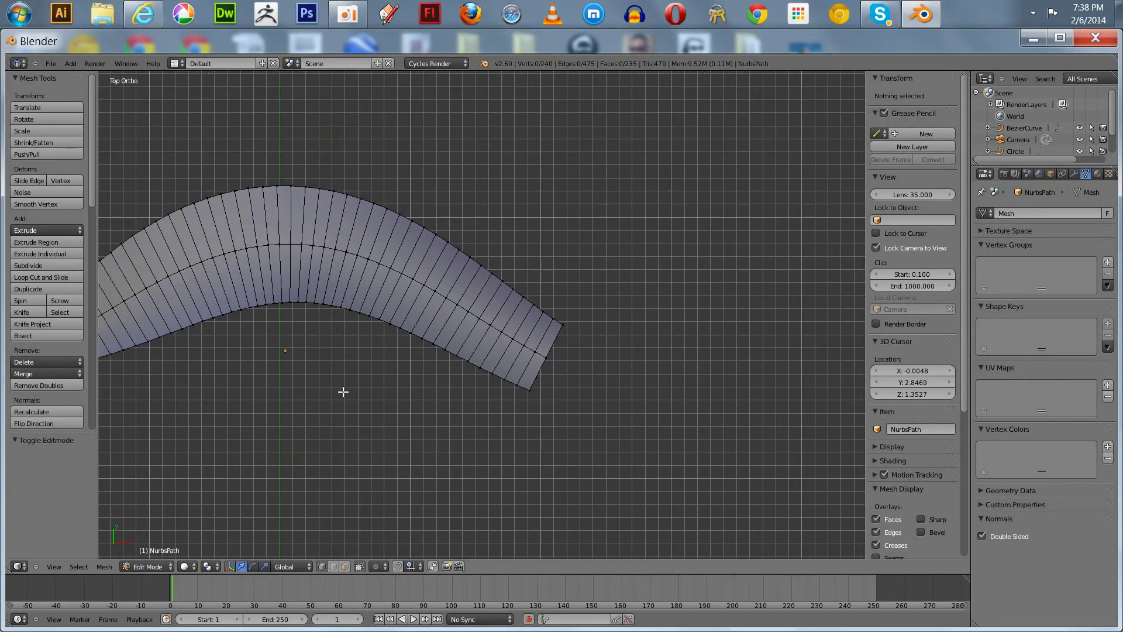
{"action": "mouse_move", "coordinate": [419, 392]}
{"action": "middle_mouse_down"}
{"action": "mouse_move", "coordinate": [389, 377]}
{"action": "mouse_move", "coordinate": [381, 333]}
{"action": "mouse_move", "coordinate": [431, 350]}
{"action": "mouse_move", "coordinate": [432, 379]}
{"action": "middle_mouse_up"}
{"action": "left_click", "coordinate": [377, 567]}
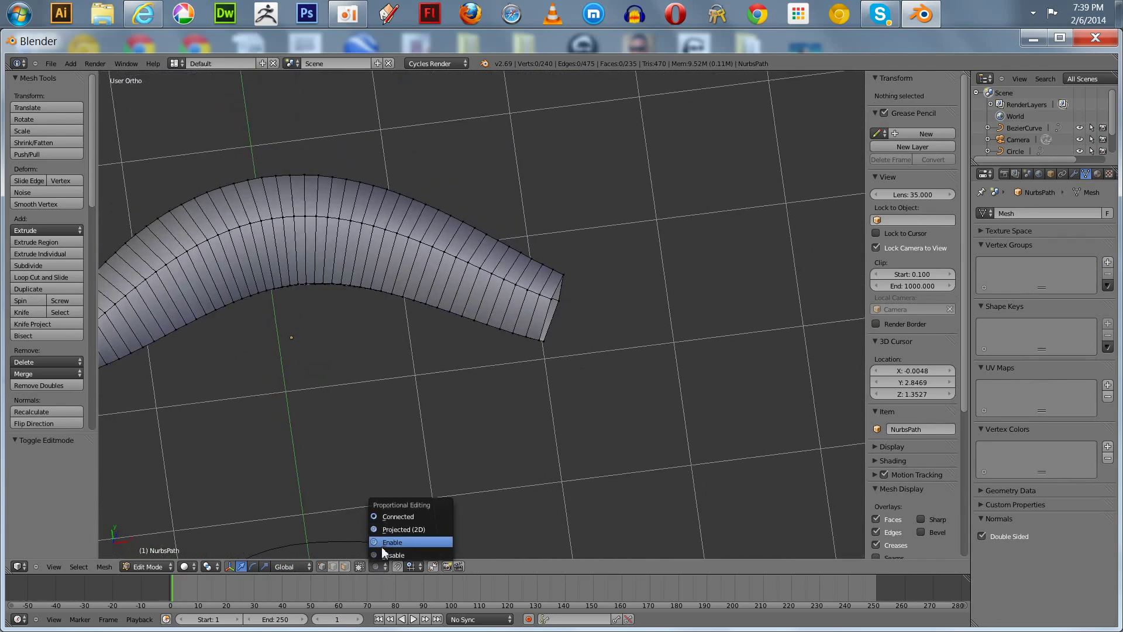
{"action": "left_click", "coordinate": [381, 544]}
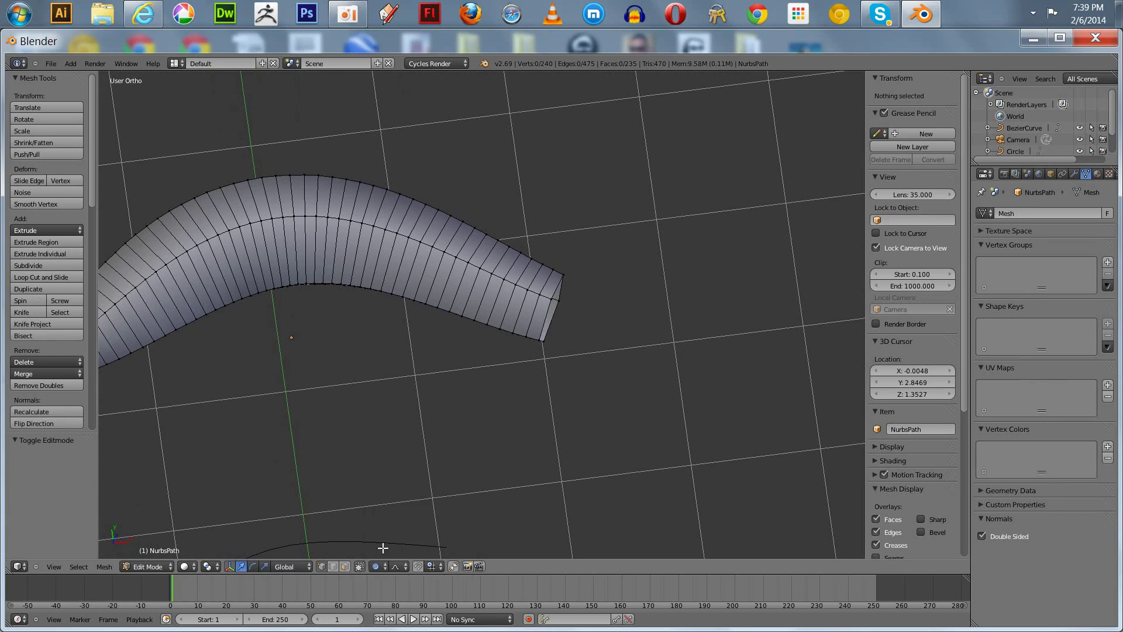
{"action": "right_click", "coordinate": [541, 325], "text": "alt"}
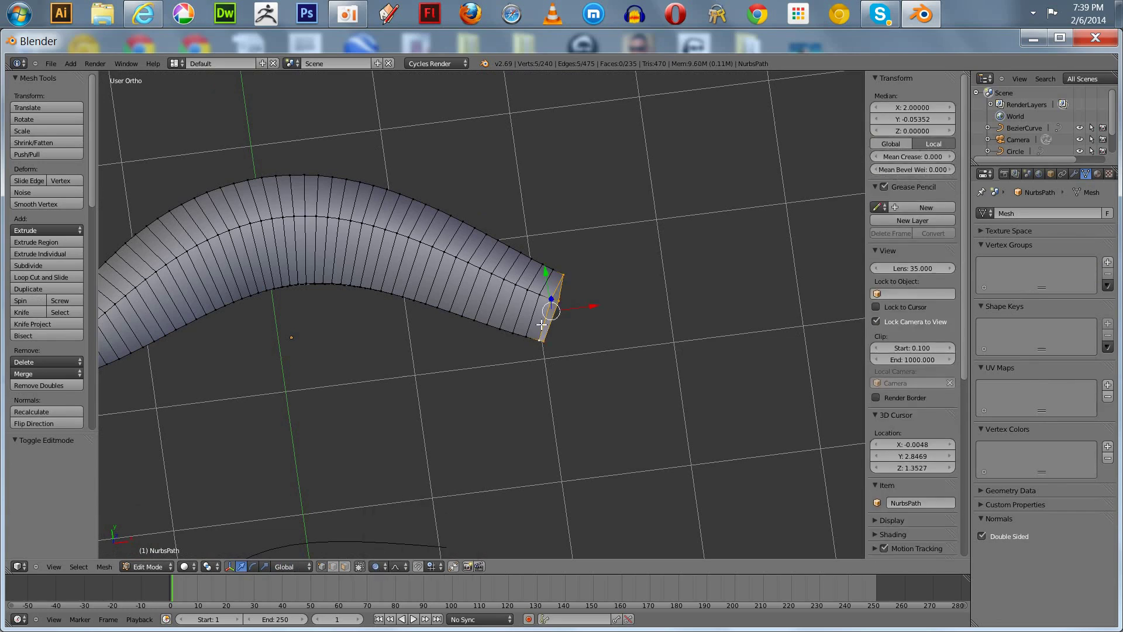
Extrude the tube's right end loop about 0.2 outward along X and scale it to about 0.57 with proportional editing.
{"action": "key", "text": "e"}
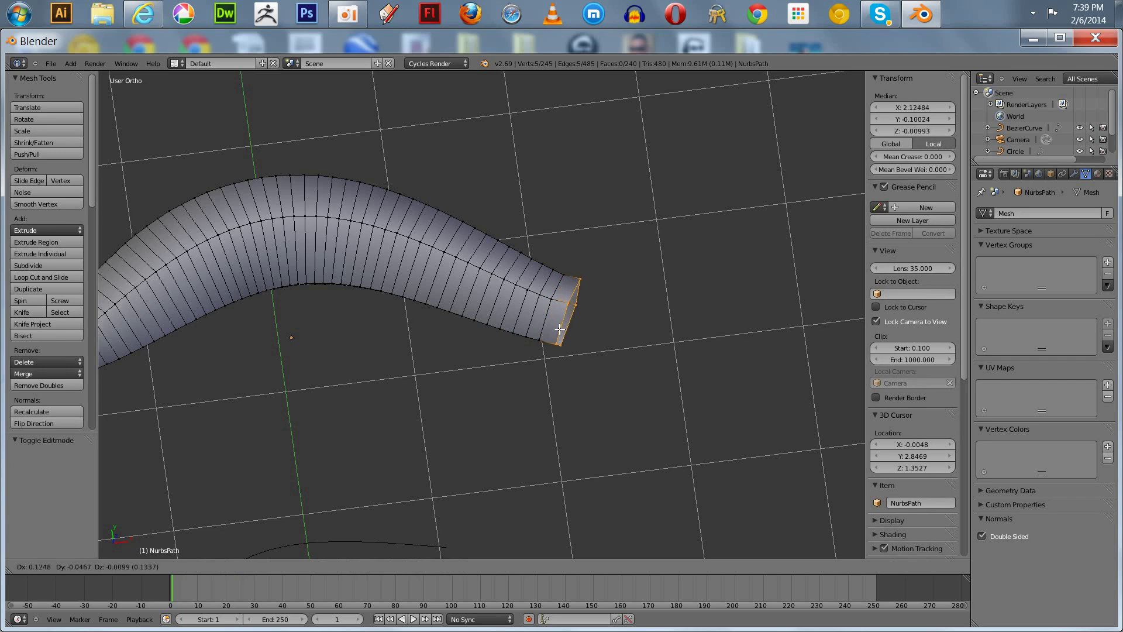
{"action": "left_click", "coordinate": [568, 334]}
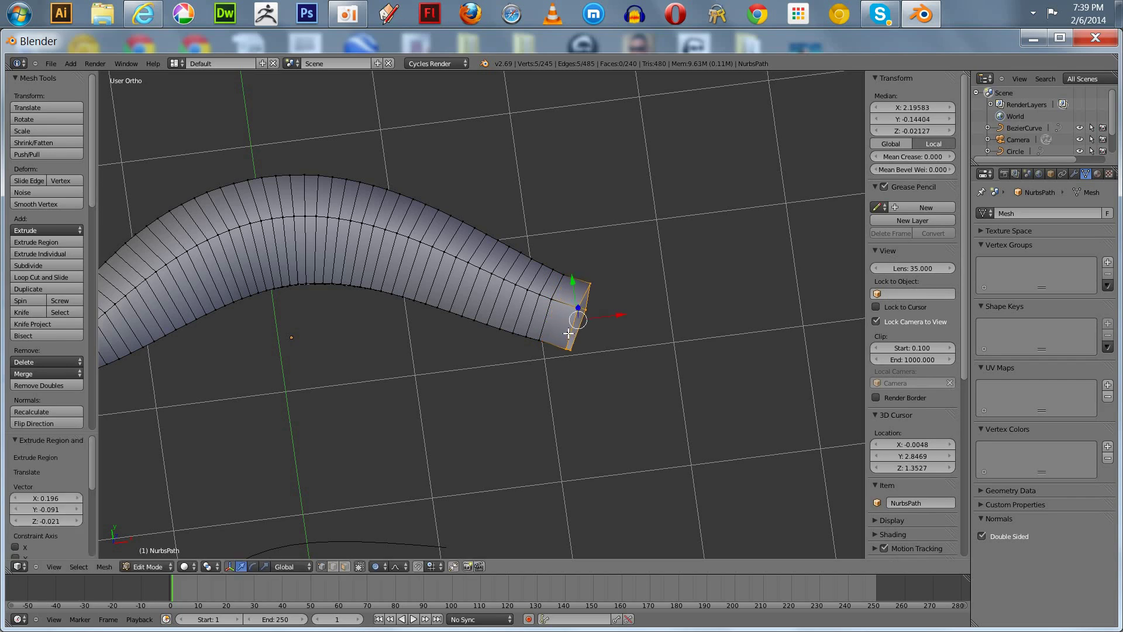
{"action": "key", "text": "s"}
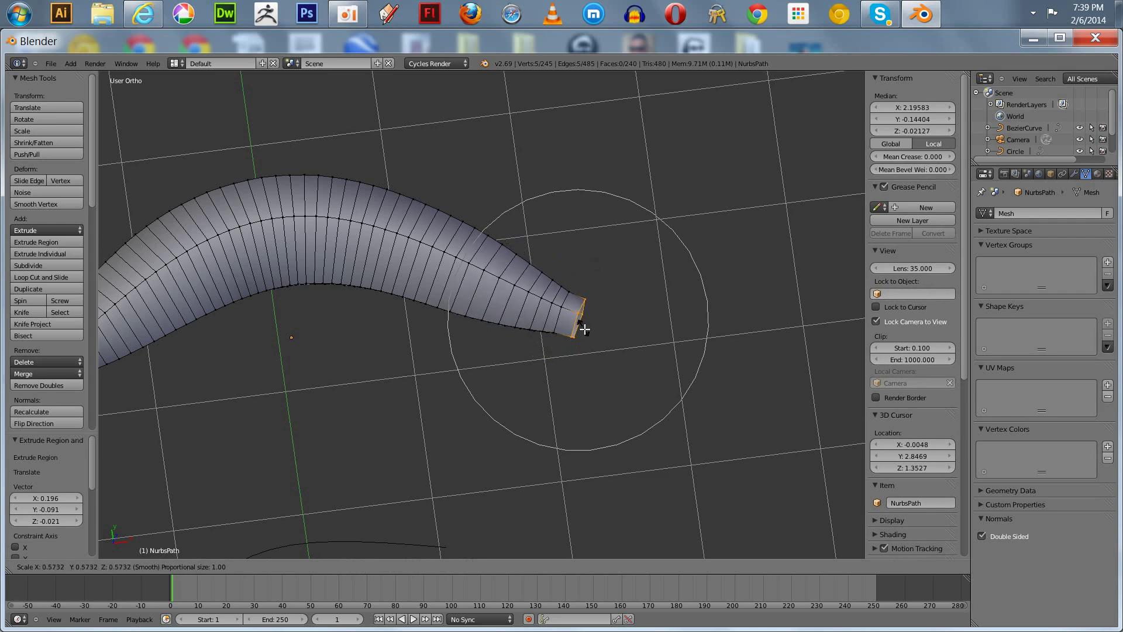
{"action": "left_click", "coordinate": [585, 329]}
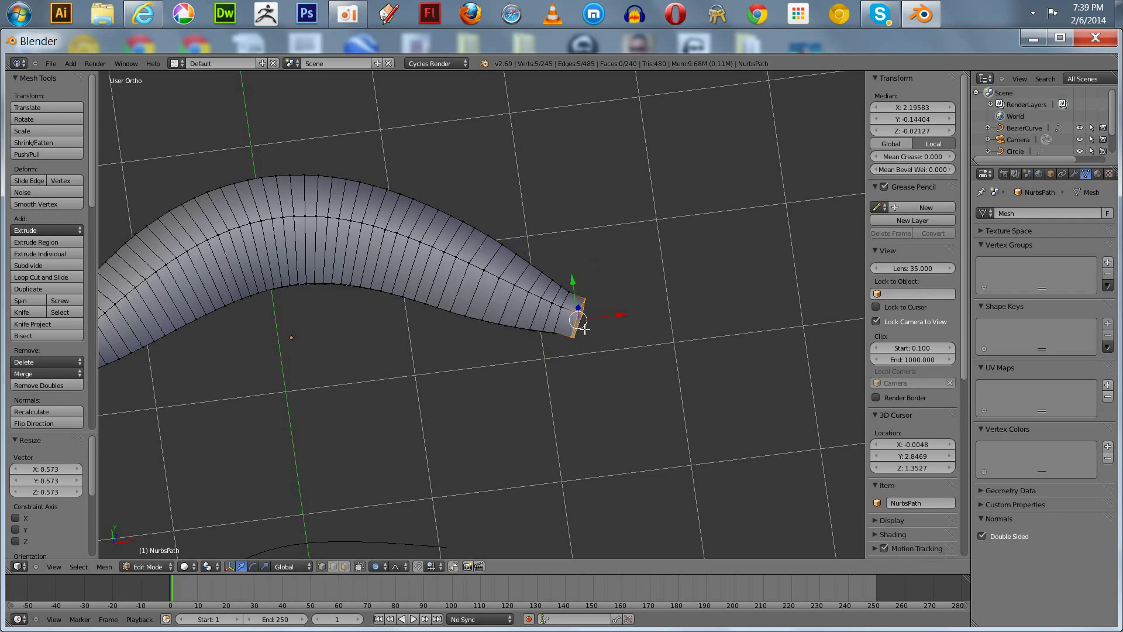
Extrude the right end loop another 0.2 along X and scale it to 0.4 with a proportional size of 0.42.
{"action": "key", "text": "e"}
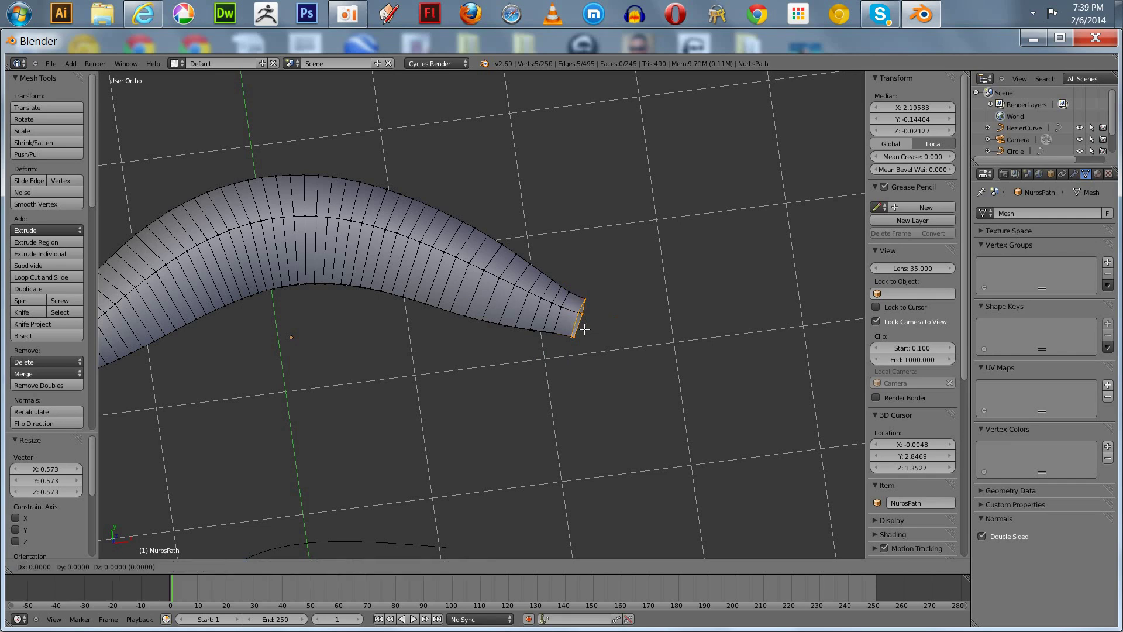
{"action": "left_click", "coordinate": [612, 337]}
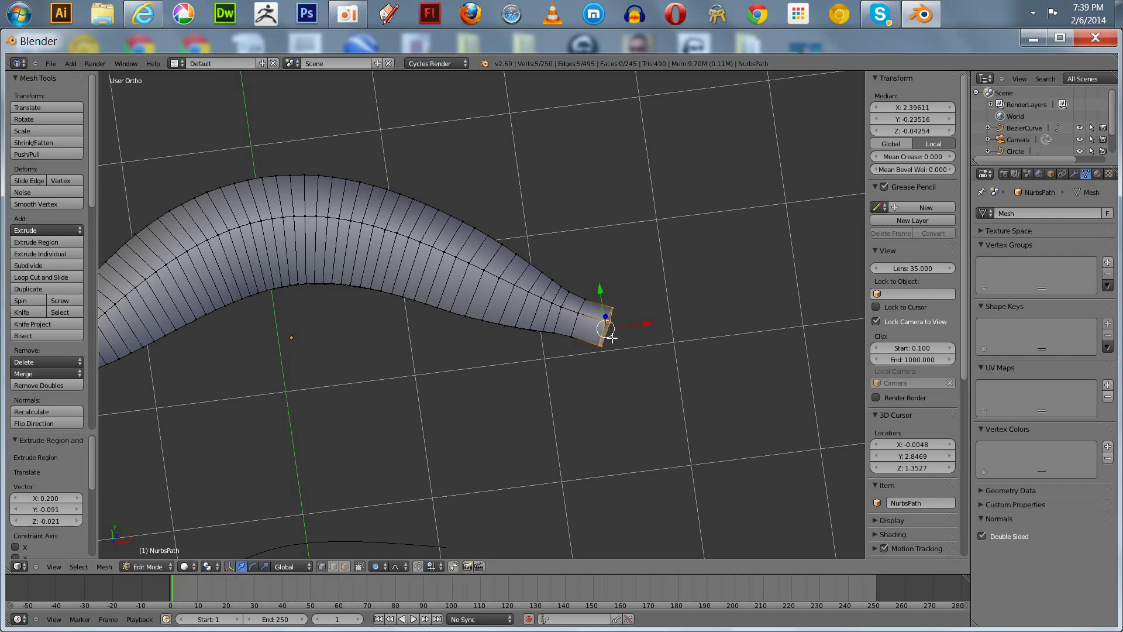
{"action": "key", "text": "s"}
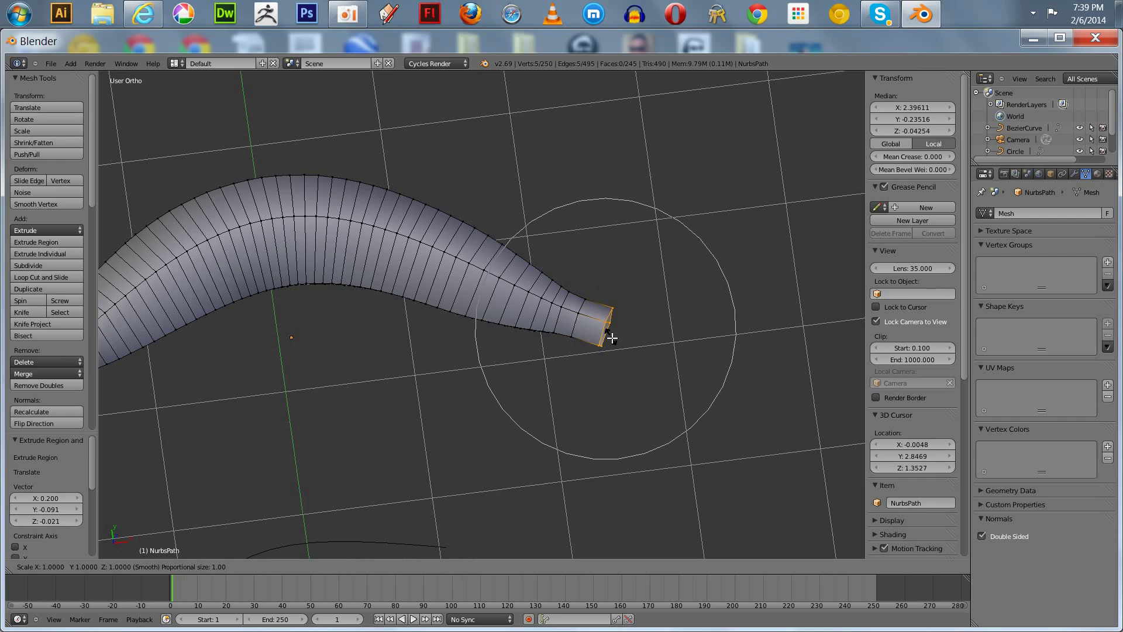
{"action": "scroll", "coordinate": [612, 338], "scroll_direction": "up", "scroll_amount": 9}
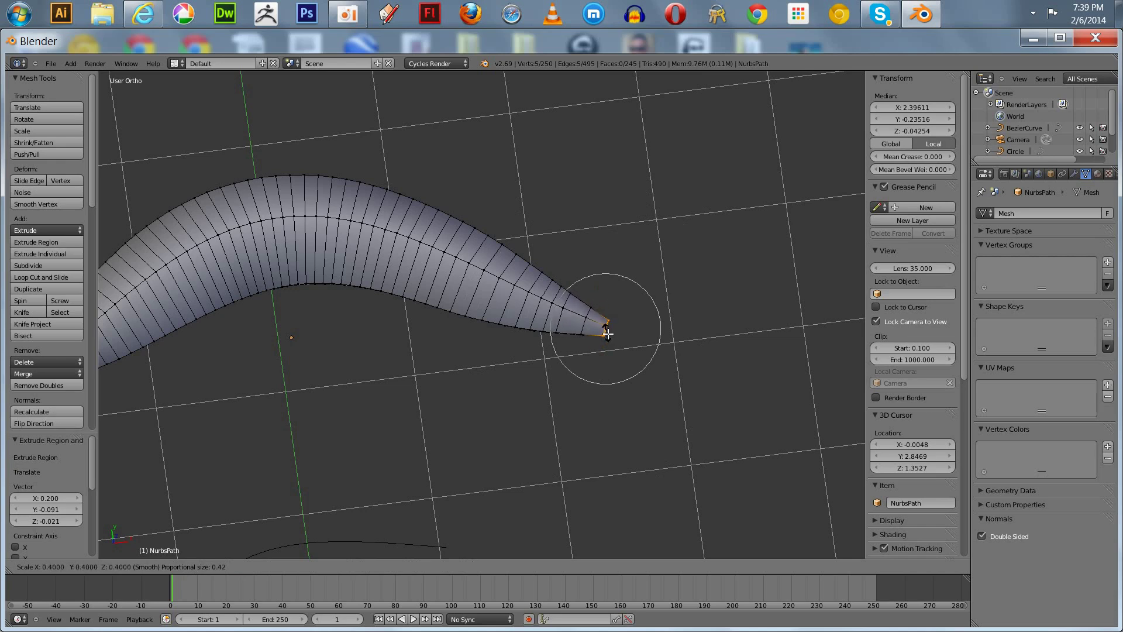
{"action": "left_click", "coordinate": [608, 334]}
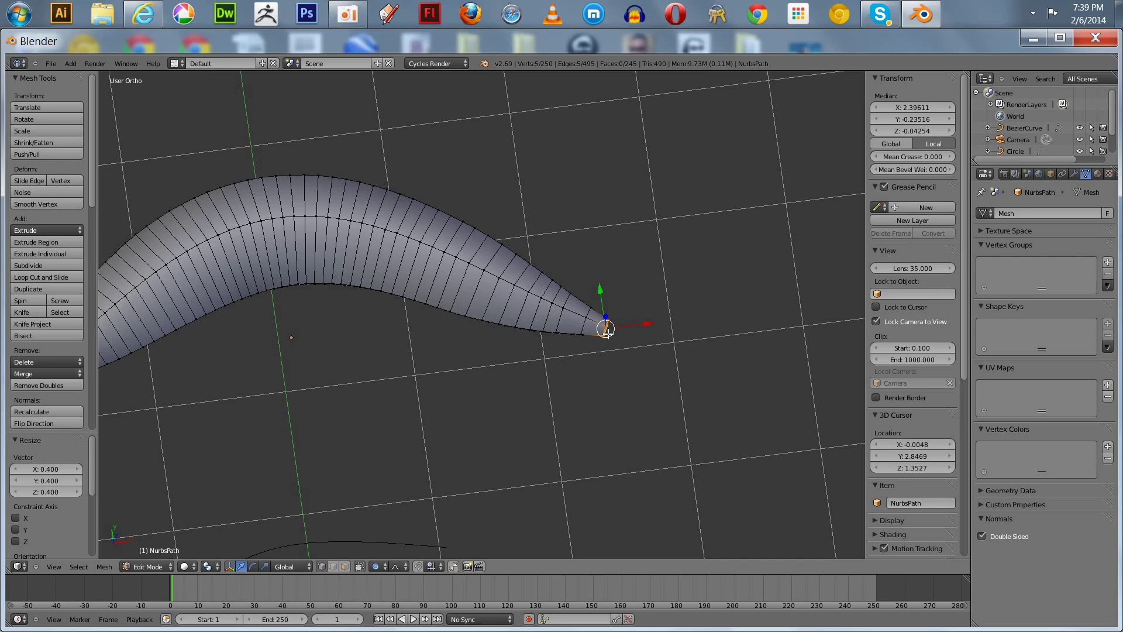
Add a single loop cut around each of the two extruded segments at the tube's right tip.
{"action": "key", "text": "ctrl+r"}
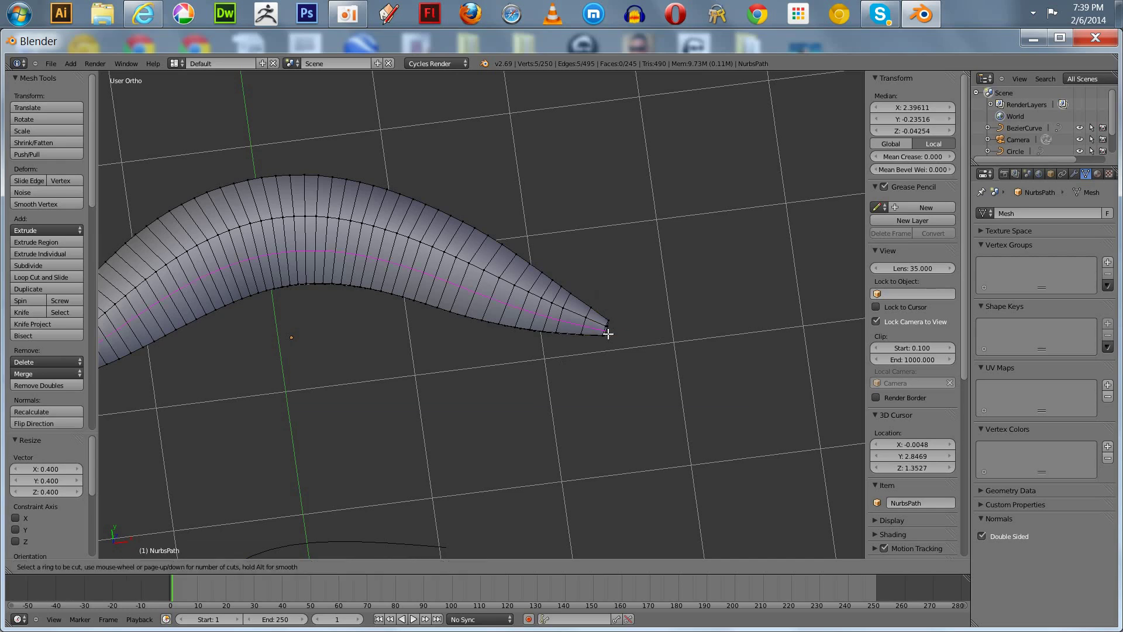
{"action": "left_click", "coordinate": [580, 320]}
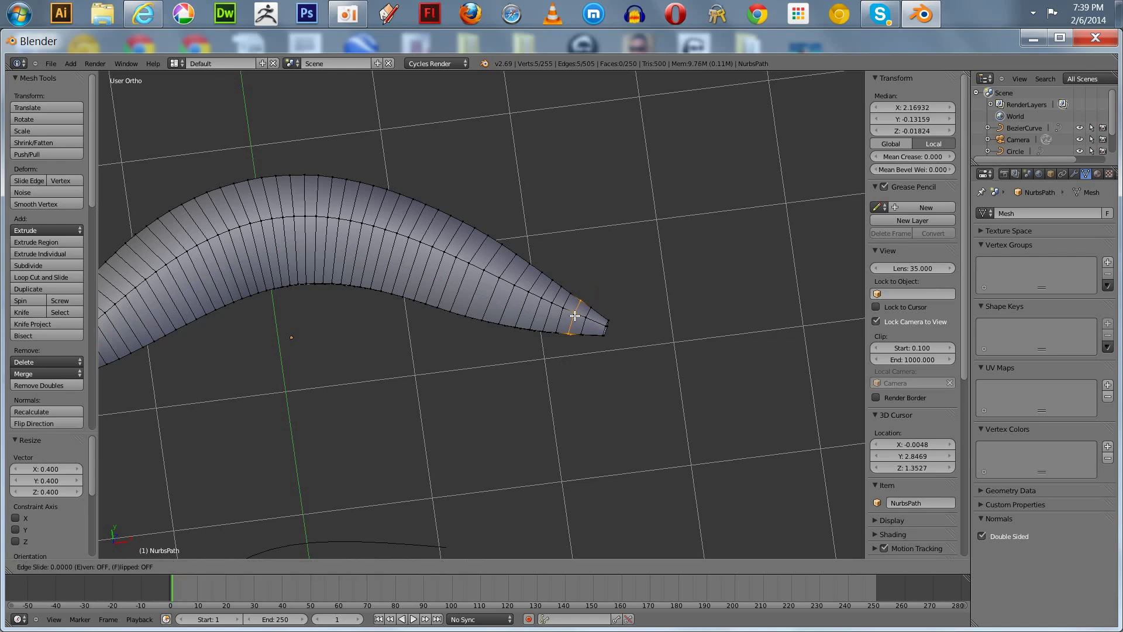
{"action": "left_click", "coordinate": [571, 317]}
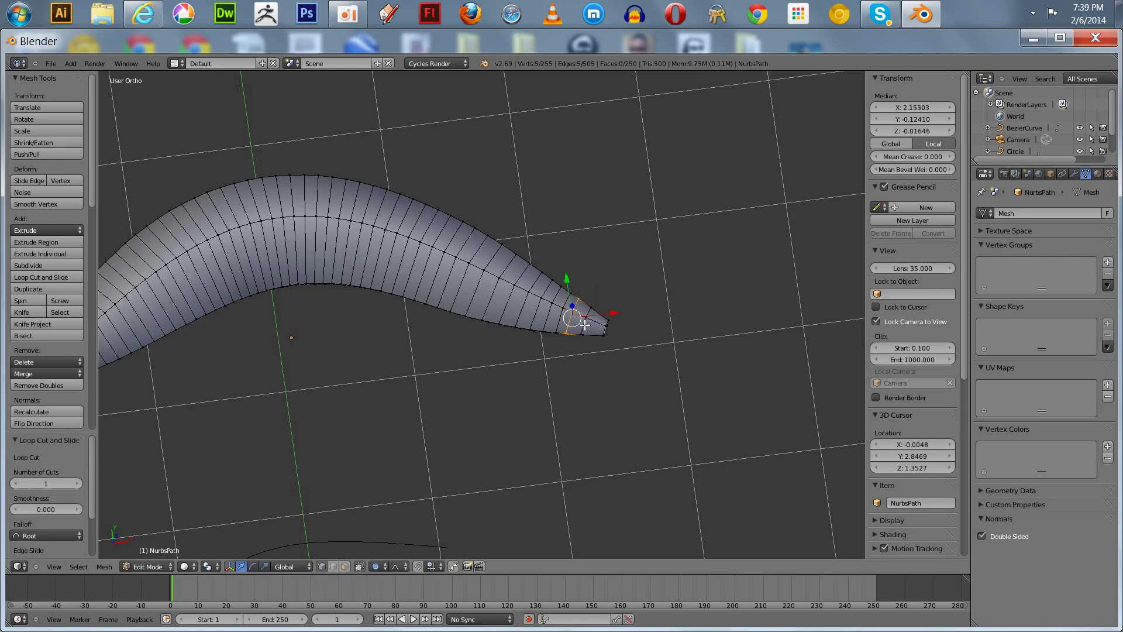
{"action": "key", "text": "ctrl+r"}
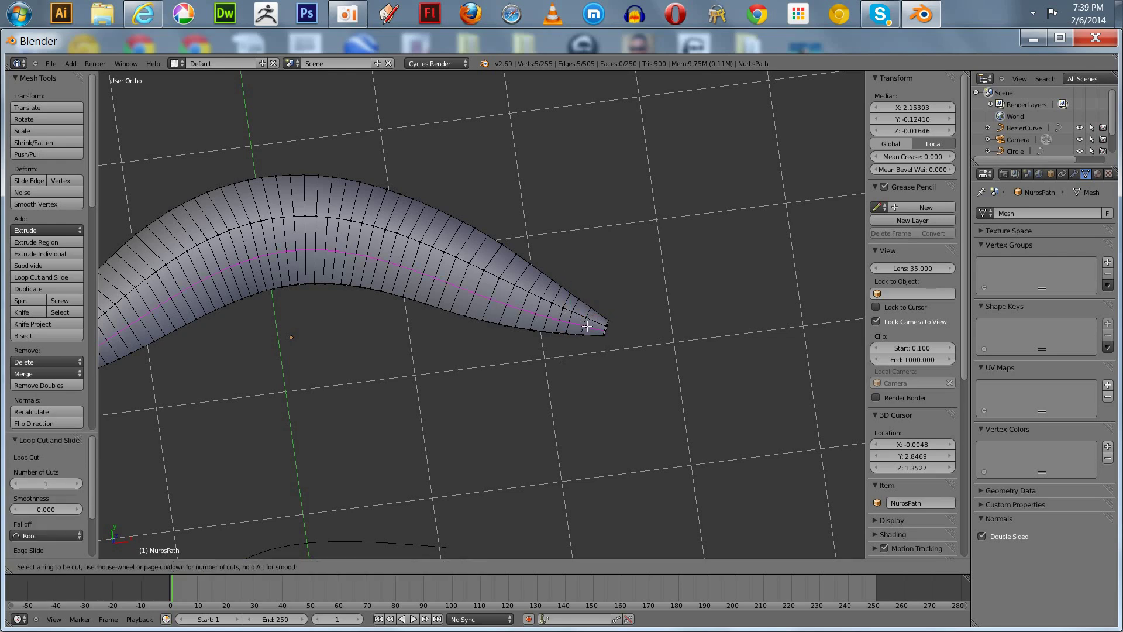
{"action": "left_click", "coordinate": [597, 326]}
{"action": "left_click", "coordinate": [598, 326]}
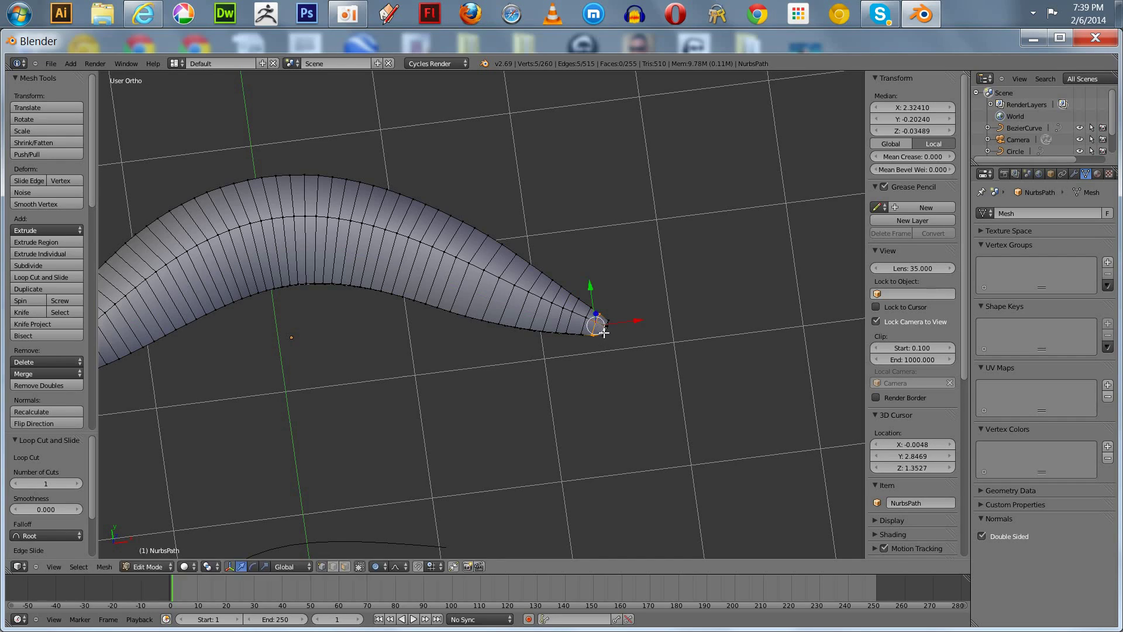
Select the inner of the two added loops at the right tip and scale it to about 0.56 with a reduced proportional editing radius.
{"action": "middle_click_drag", "start_coordinate": [686, 361], "coordinate": [651, 334]}
{"action": "scroll", "coordinate": [642, 335], "scroll_direction": "up", "scroll_amount": 3}
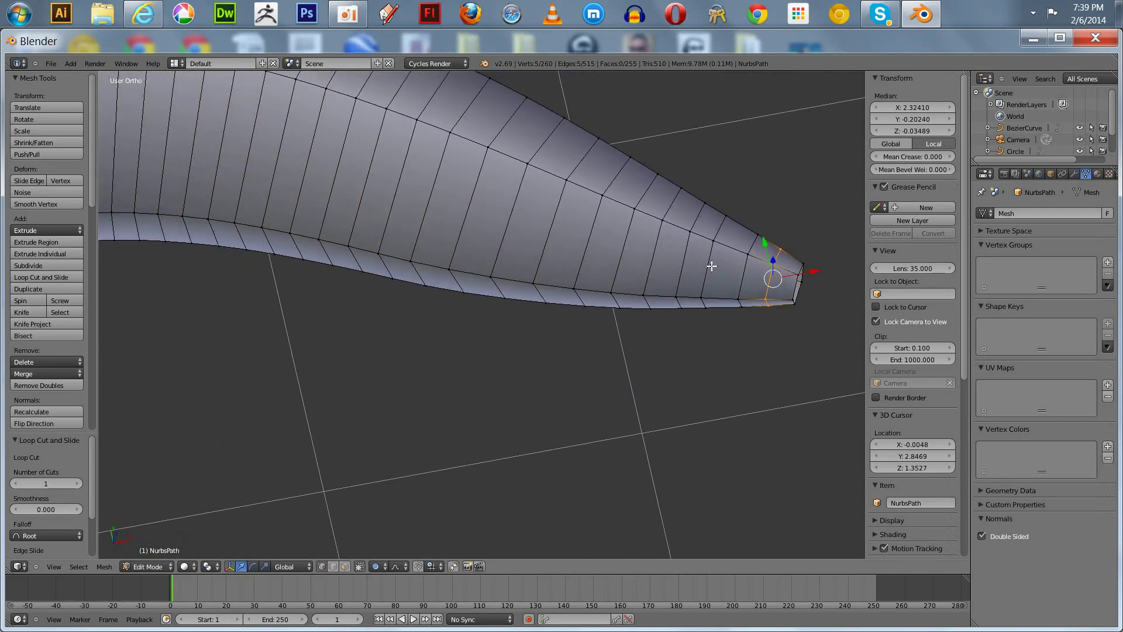
{"action": "left_click", "coordinate": [712, 265]}
{"action": "key", "text": "a"}
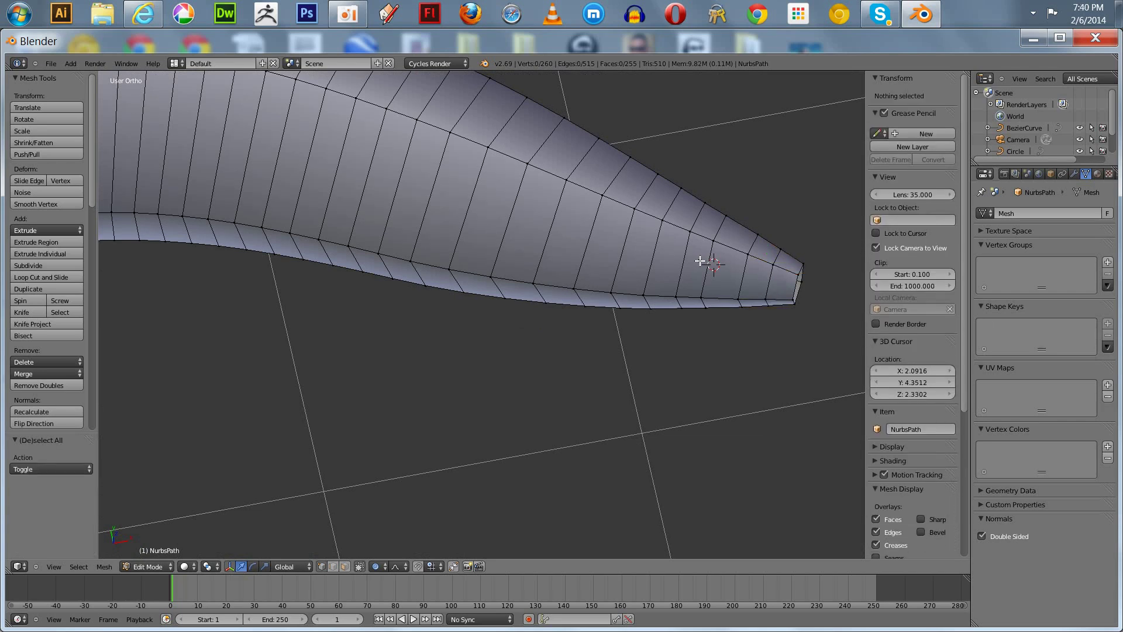
{"action": "right_click", "coordinate": [713, 264], "text": "alt"}
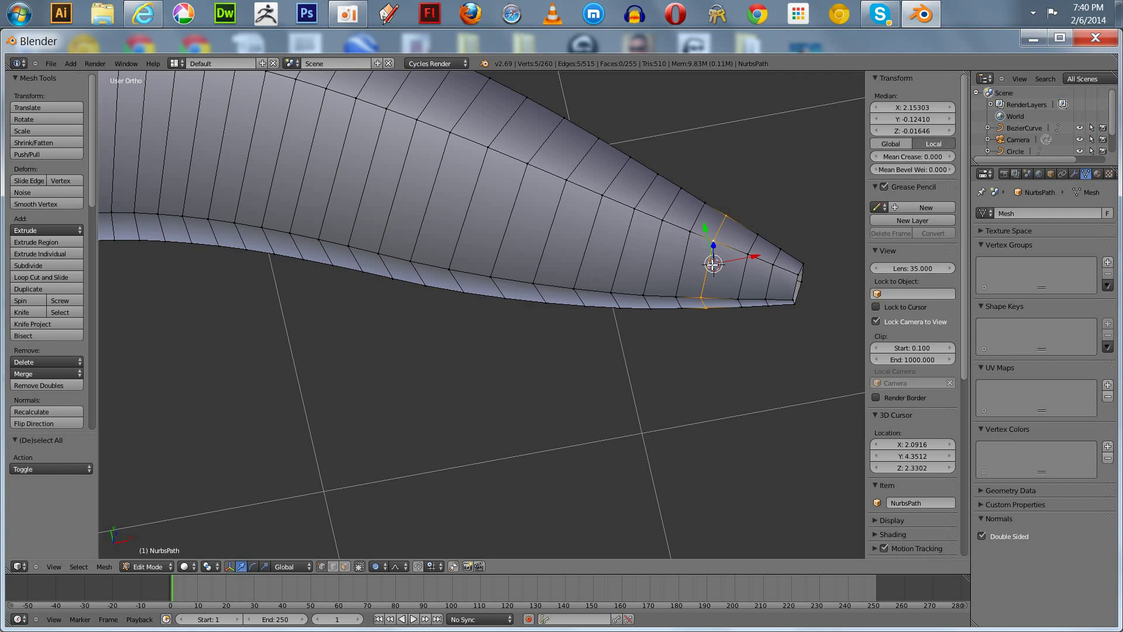
{"action": "type", "text": "s.5"}
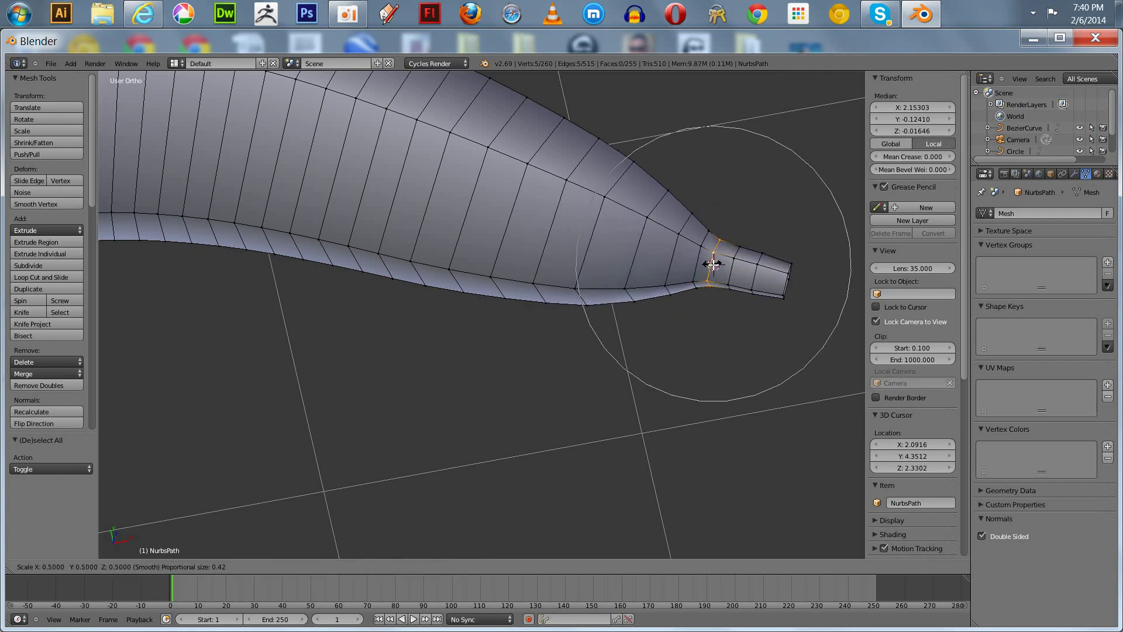
{"action": "key", "text": "BackSpace"}
{"action": "type", "text": "25"}
{"action": "key", "text": "BackSpace"}
{"action": "key", "text": "BackSpace"}
{"action": "key", "text": "BackSpace"}
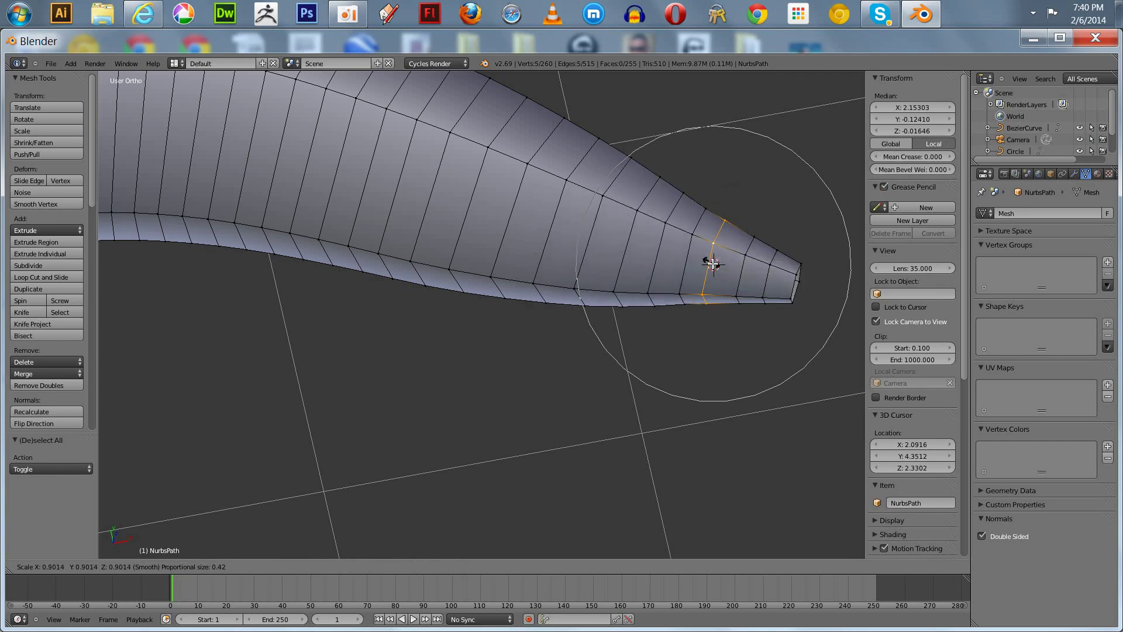
{"action": "scroll", "coordinate": [713, 265], "scroll_direction": "up", "scroll_amount": 7}
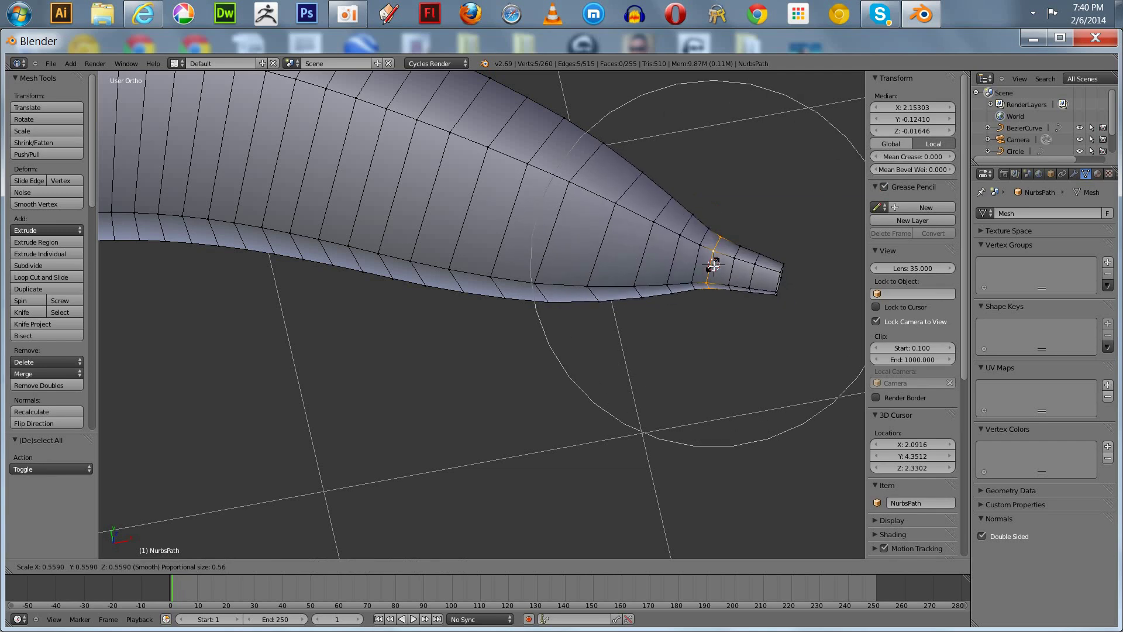
{"action": "scroll", "coordinate": [713, 265], "scroll_direction": "down", "scroll_amount": 5}
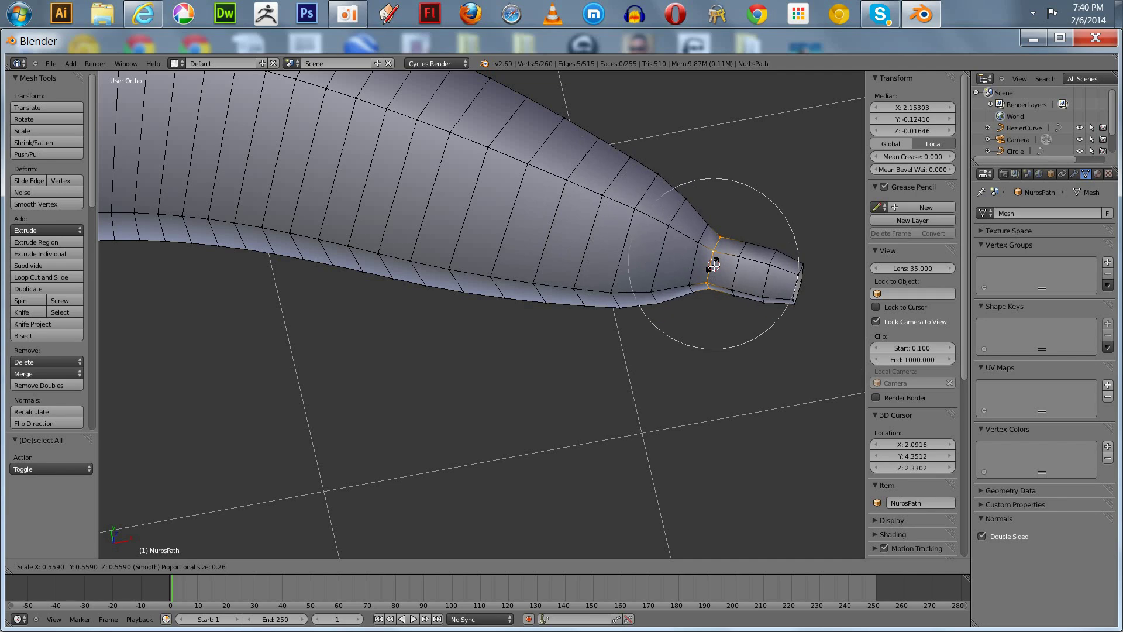
{"action": "left_click", "coordinate": [713, 265]}
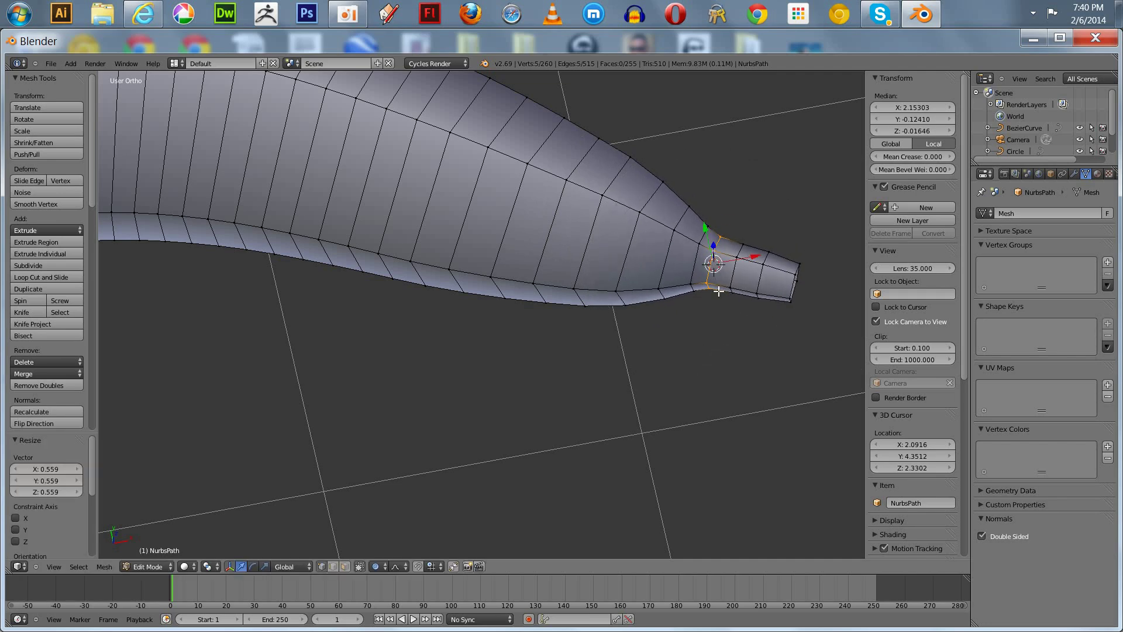
Select the open edge loop at the end of the right stem and fill it with a face.
{"action": "middle_click_drag", "start_coordinate": [669, 367], "coordinate": [649, 352]}
{"action": "key", "text": "a"}
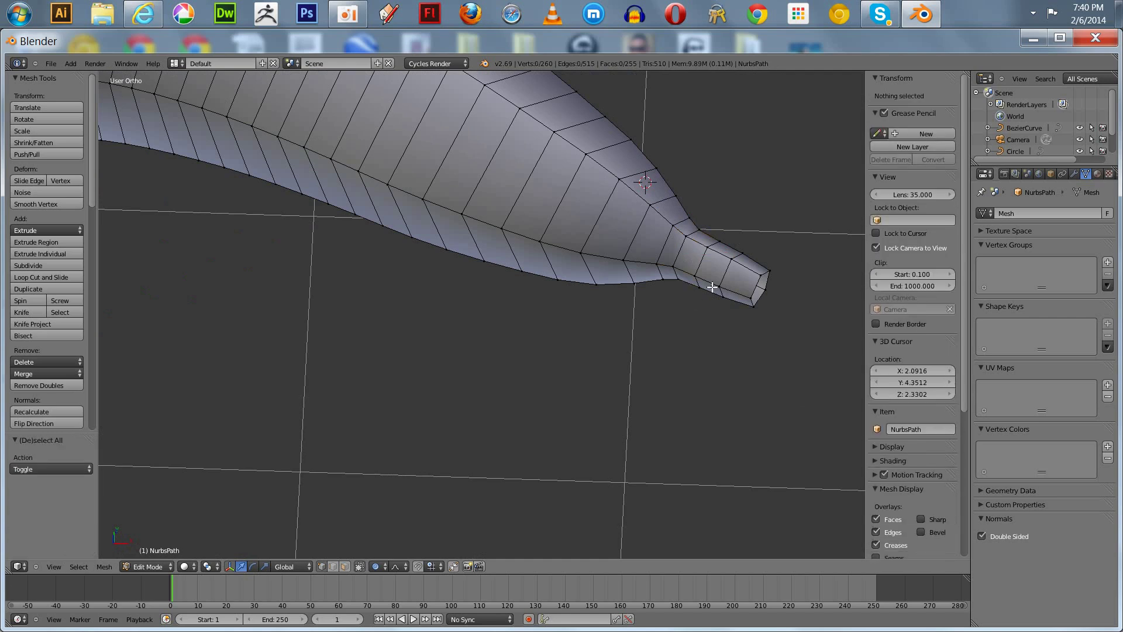
{"action": "right_click", "coordinate": [752, 287], "text": "alt"}
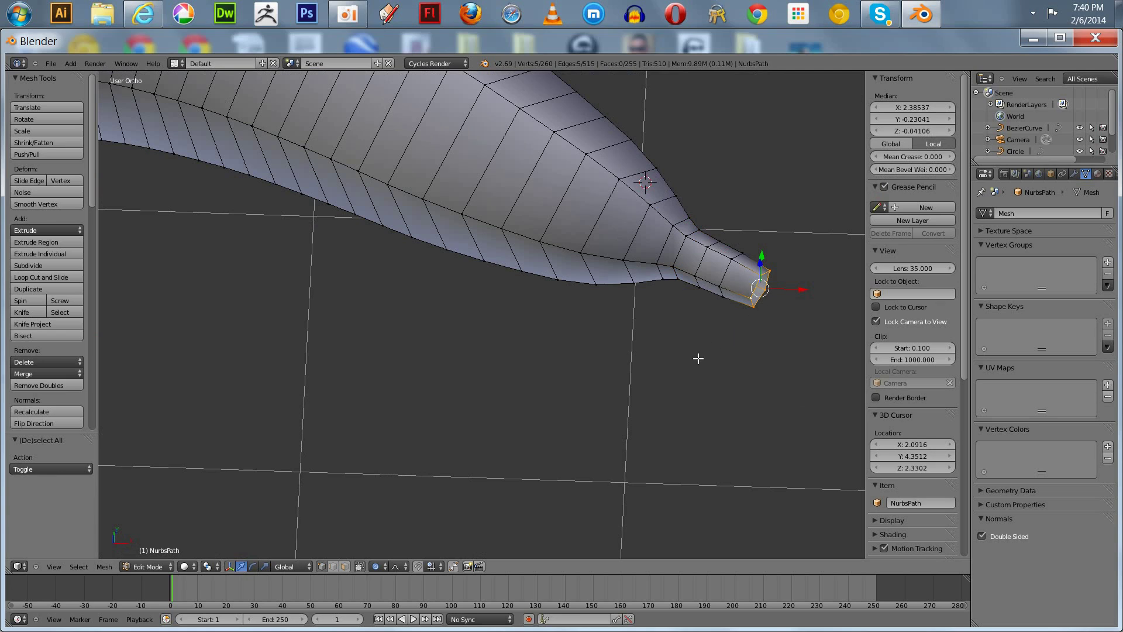
{"action": "key", "text": "f"}
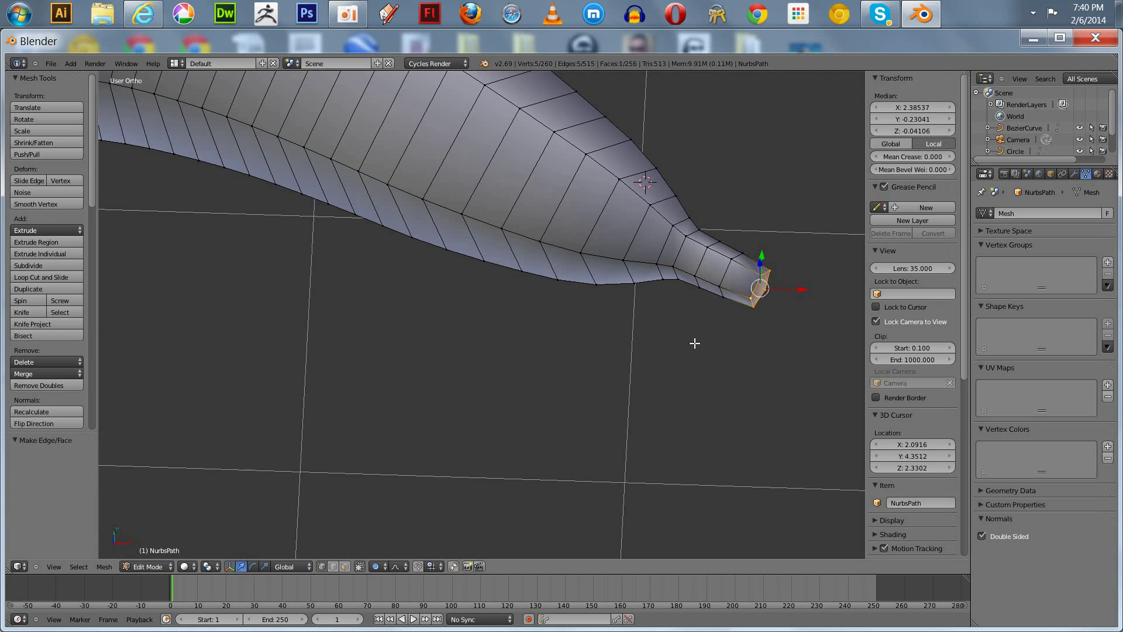
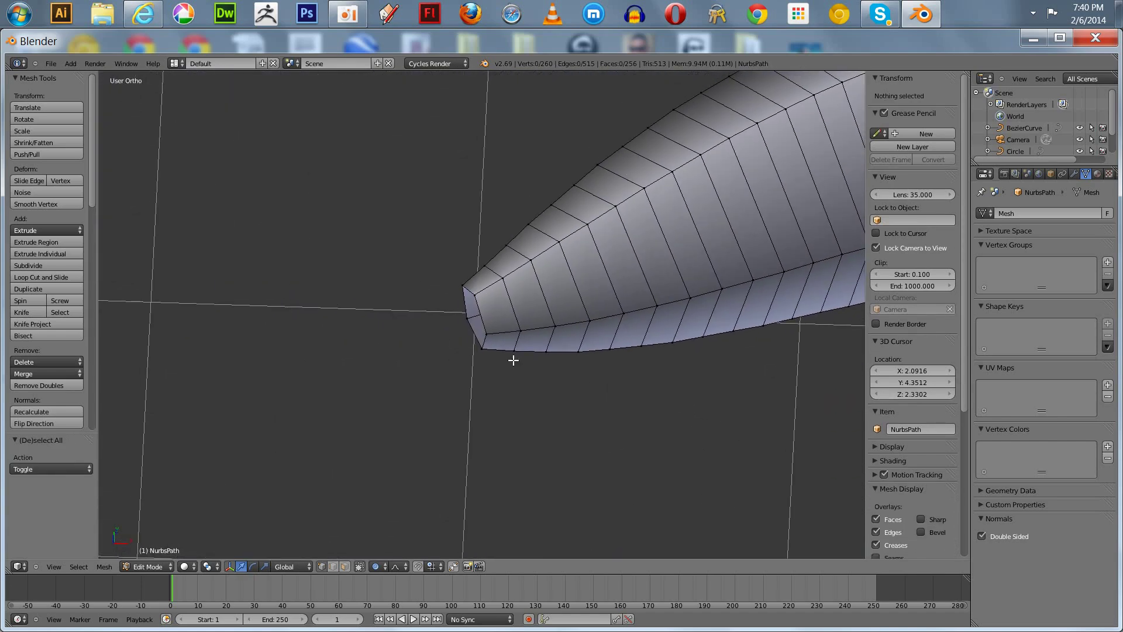
Select the edge loop around the tube's open left end and scale it to about 0.54 with proportional editing.
{"action": "right_click", "coordinate": [481, 307]}
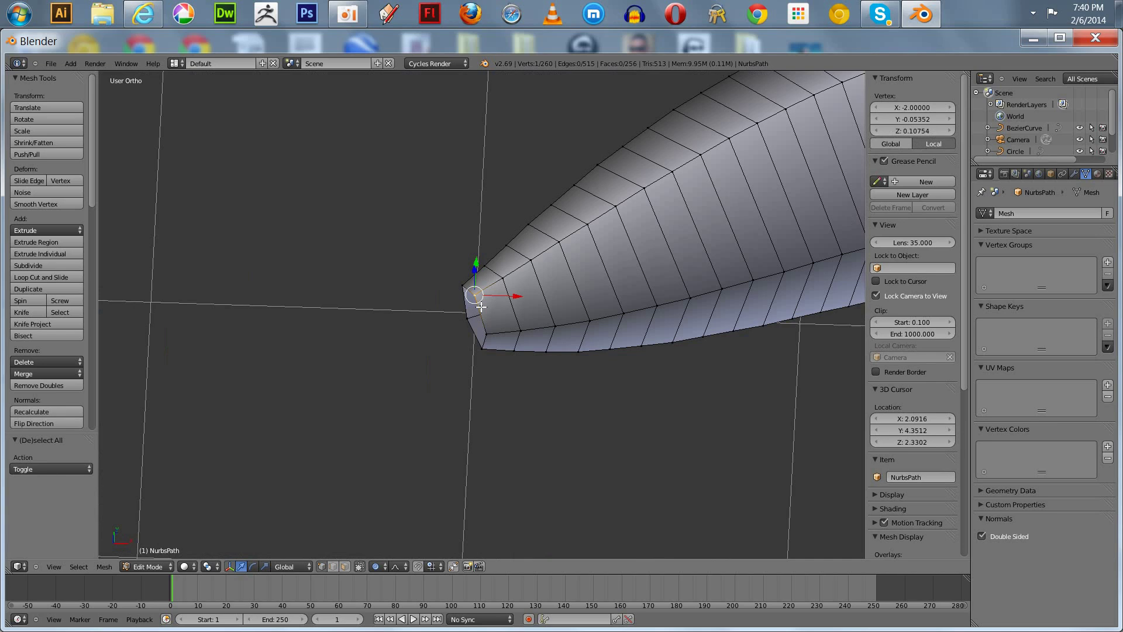
{"action": "right_click", "coordinate": [481, 307], "text": "alt"}
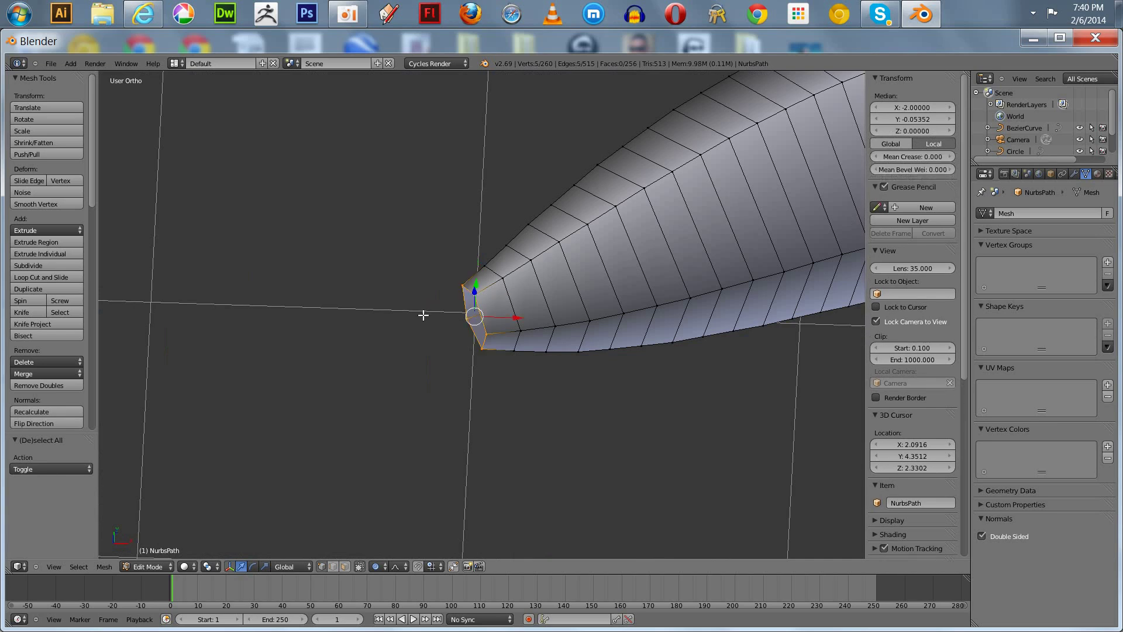
{"action": "key", "text": "s"}
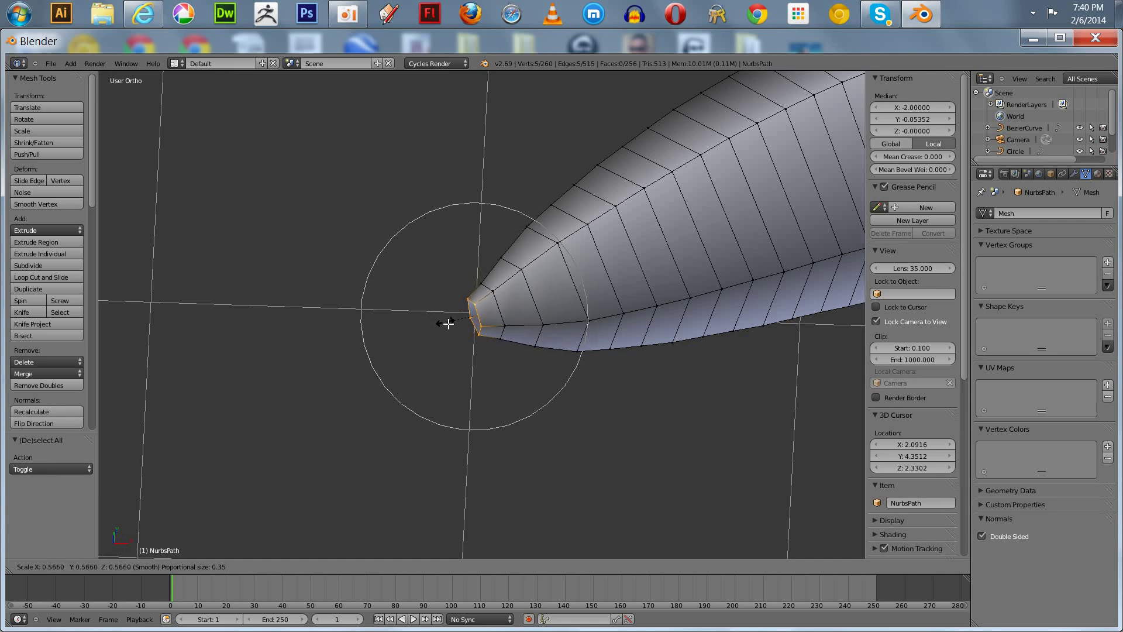
{"action": "left_click", "coordinate": [448, 323]}
Extrude the left end loop about 0.05 outward along X and scale it to about 0.63.
{"action": "key", "text": "e"}
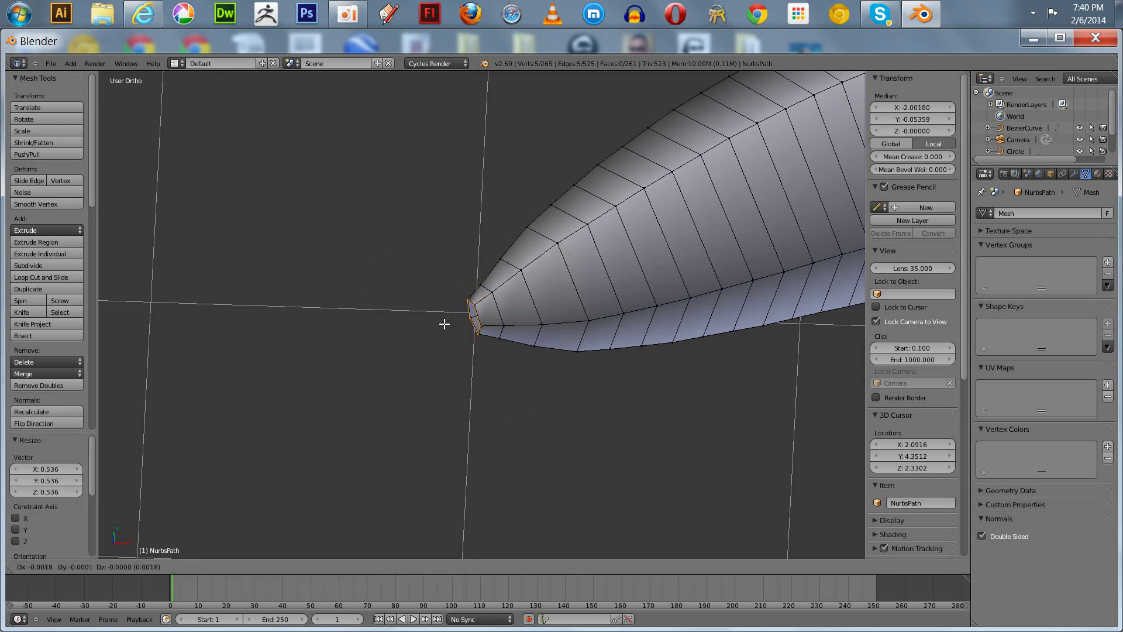
{"action": "left_click", "coordinate": [431, 331]}
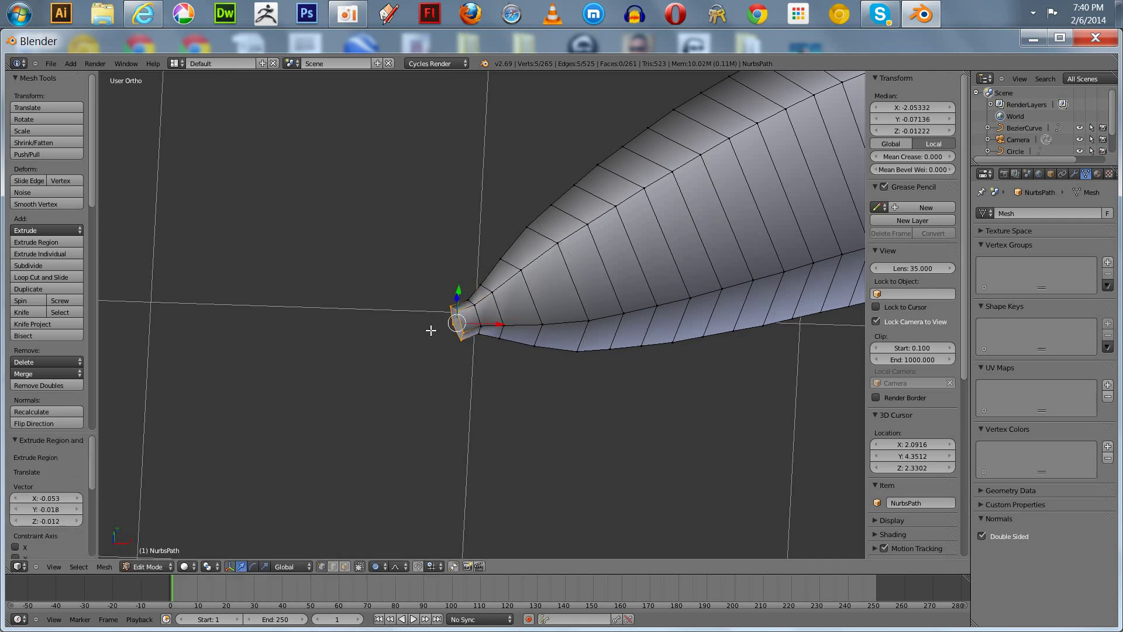
{"action": "key", "text": "s"}
{"action": "left_click", "coordinate": [441, 331]}
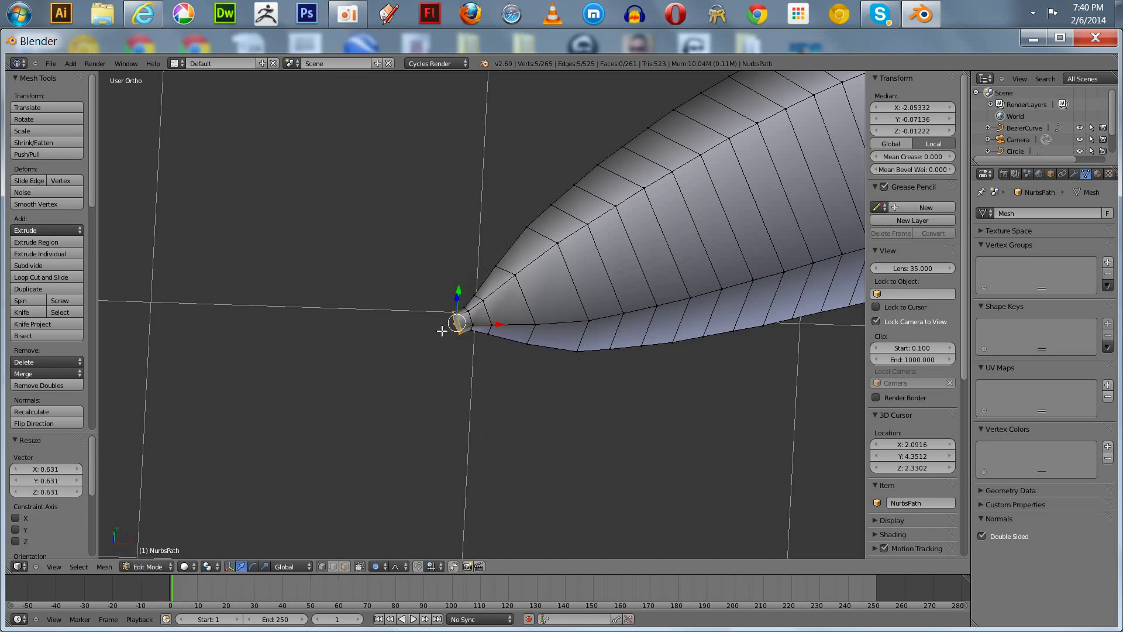
Fill the left end loop with a face and deselect everything.
{"action": "key", "text": "f"}
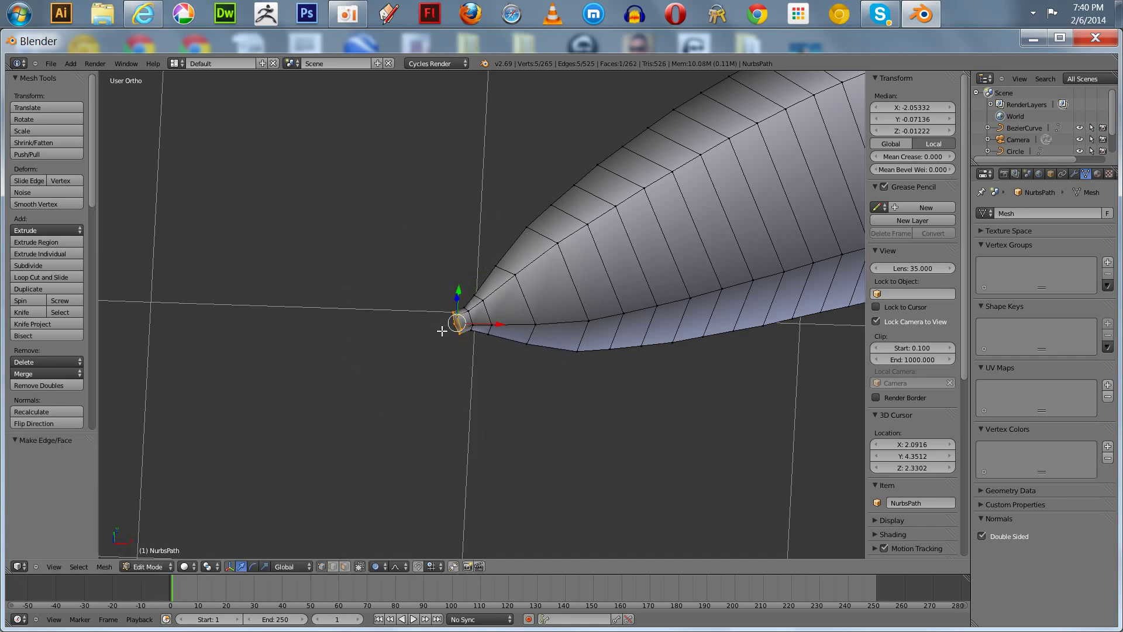
{"action": "key", "text": "a"}
{"action": "scroll", "coordinate": [444, 325], "scroll_direction": "down", "scroll_amount": 5}
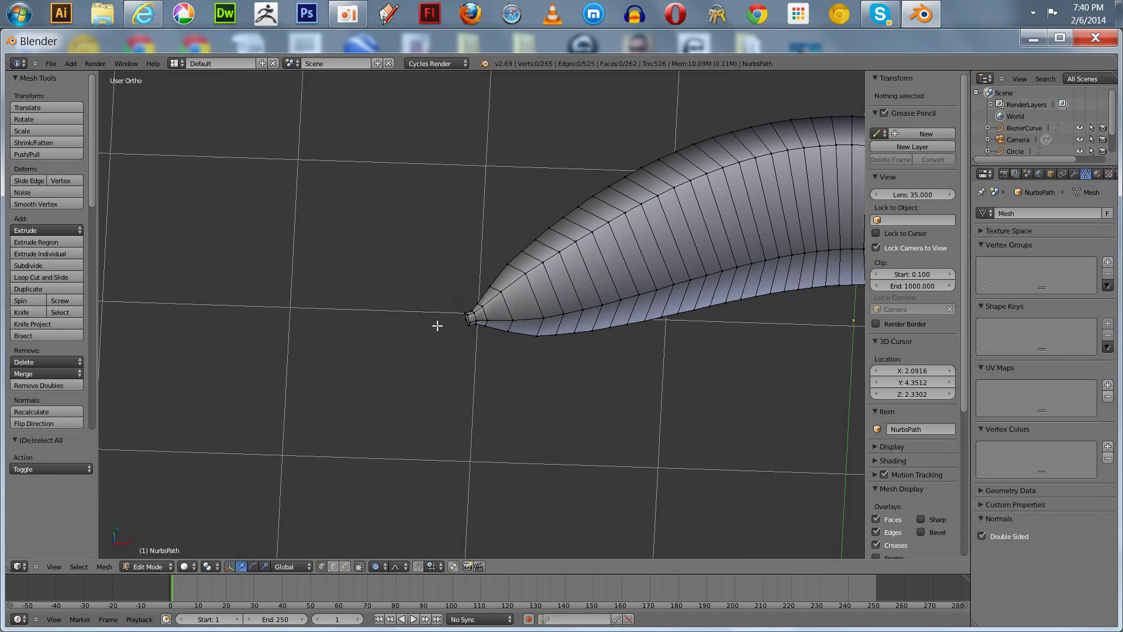
{"action": "scroll", "coordinate": [487, 379], "scroll_direction": "down", "scroll_amount": 4}
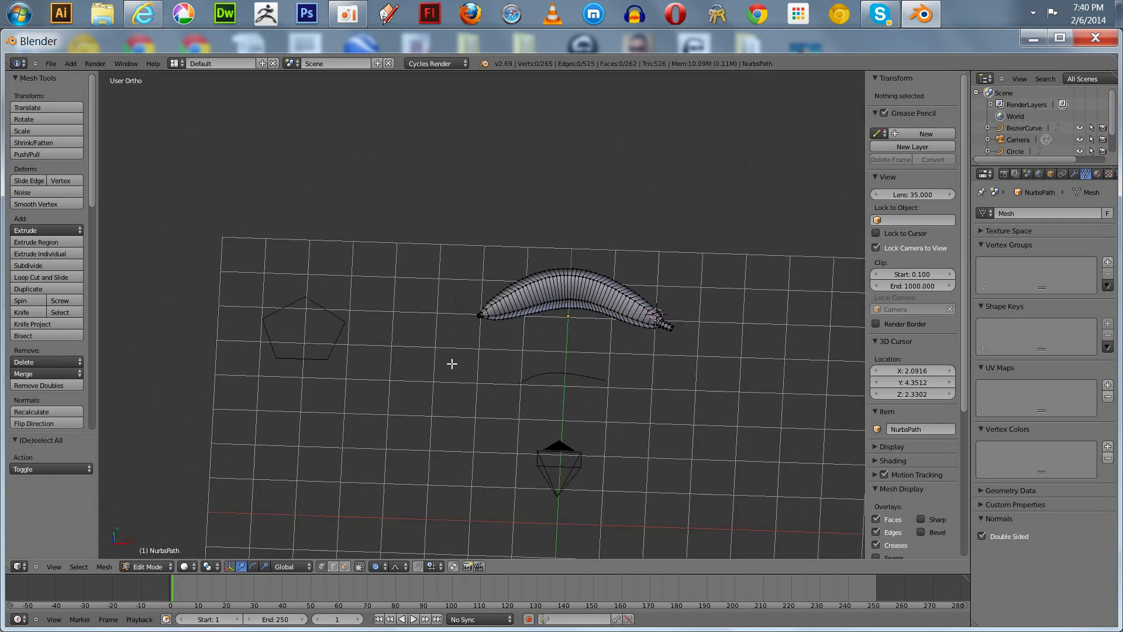
Leave Edit Mode and delete the five-sided bevel circle and the Bezier taper curve.
{"action": "mouse_move", "coordinate": [439, 384]}
{"action": "middle_mouse_down"}
{"action": "mouse_move", "coordinate": [448, 333]}
{"action": "mouse_move", "coordinate": [389, 299]}
{"action": "mouse_move", "coordinate": [396, 364]}
{"action": "mouse_move", "coordinate": [451, 384]}
{"action": "mouse_move", "coordinate": [444, 397]}
{"action": "mouse_move", "coordinate": [434, 381]}
{"action": "mouse_move", "coordinate": [457, 384]}
{"action": "middle_mouse_up"}
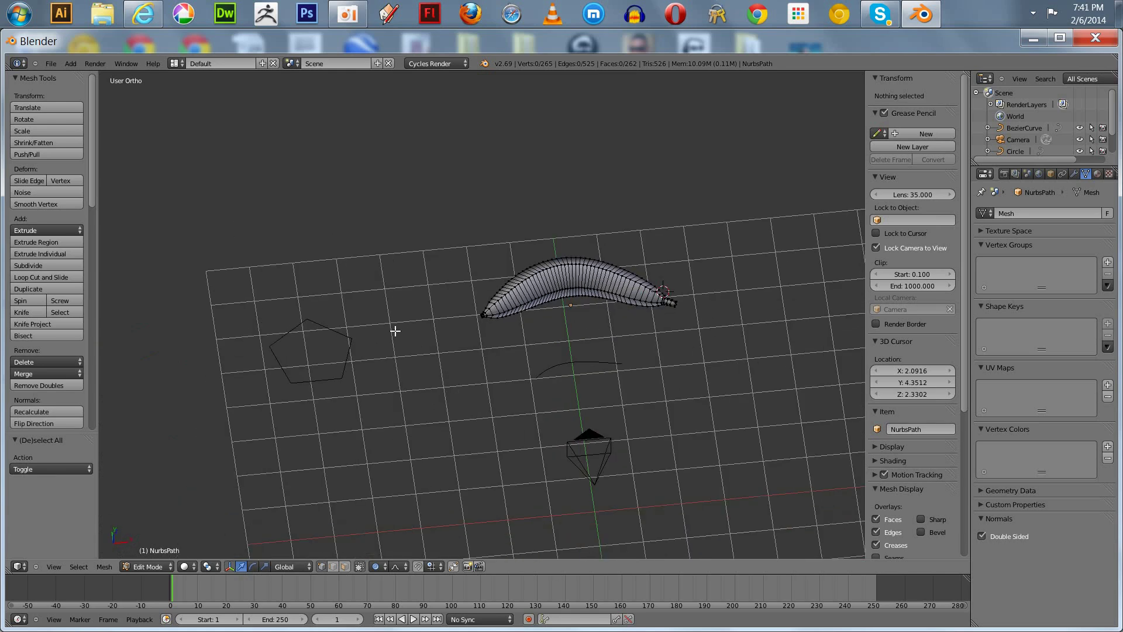
{"action": "key", "text": "Tab"}
{"action": "right_click", "coordinate": [284, 369]}
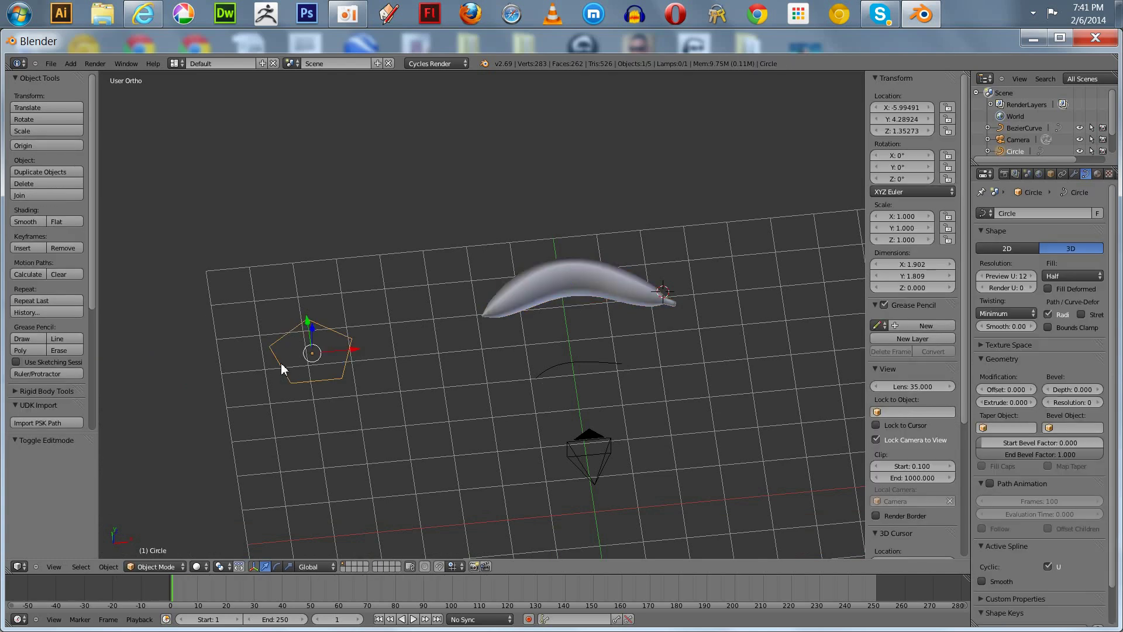
{"action": "key", "text": "x"}
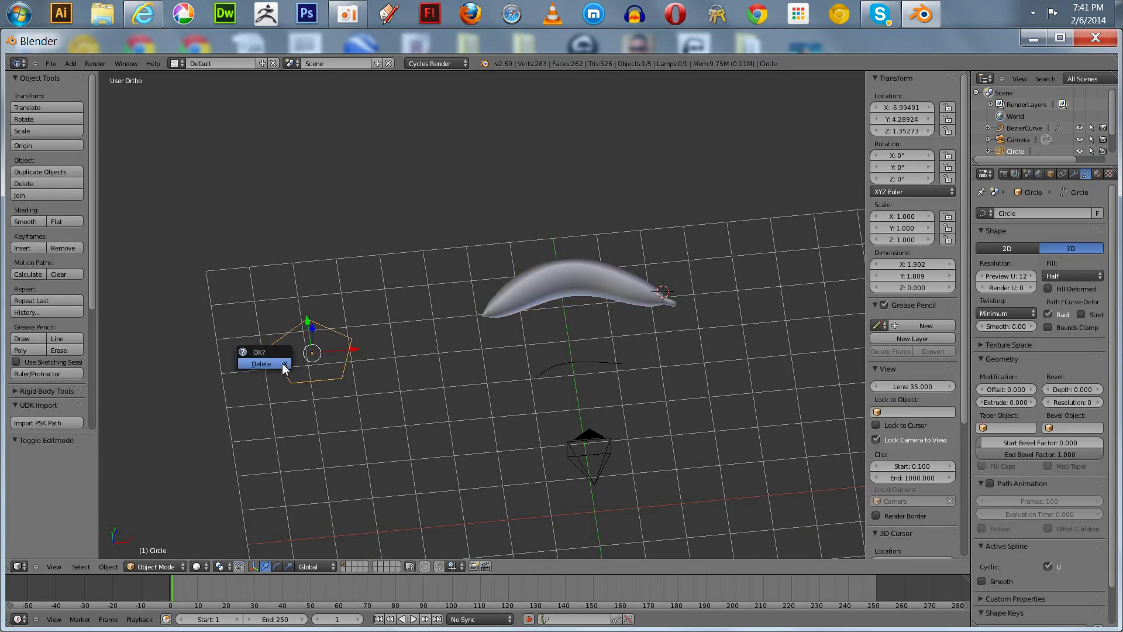
{"action": "left_click", "coordinate": [284, 366]}
{"action": "right_click", "coordinate": [538, 373]}
{"action": "key", "text": "x"}
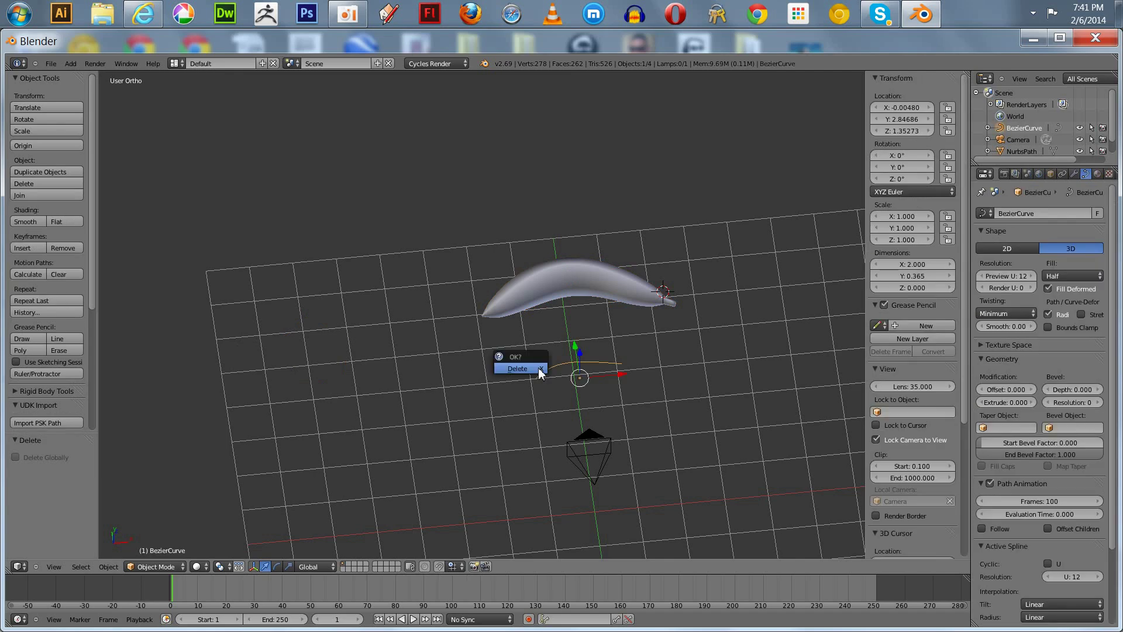
{"action": "left_click", "coordinate": [538, 367]}
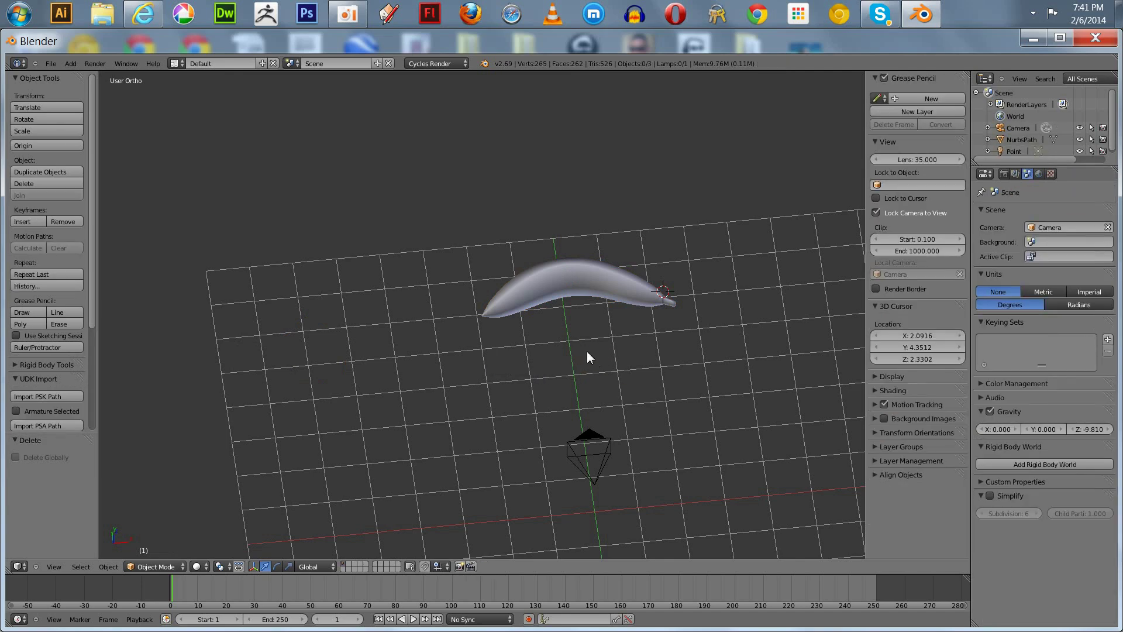
Select the banana mesh and enter Edit Mode on it.
{"action": "middle_click_drag", "start_coordinate": [587, 357], "coordinate": [468, 386]}
{"action": "scroll", "coordinate": [468, 386], "scroll_direction": "up", "scroll_amount": 5}
{"action": "middle_click_drag", "start_coordinate": [478, 425], "coordinate": [428, 408]}
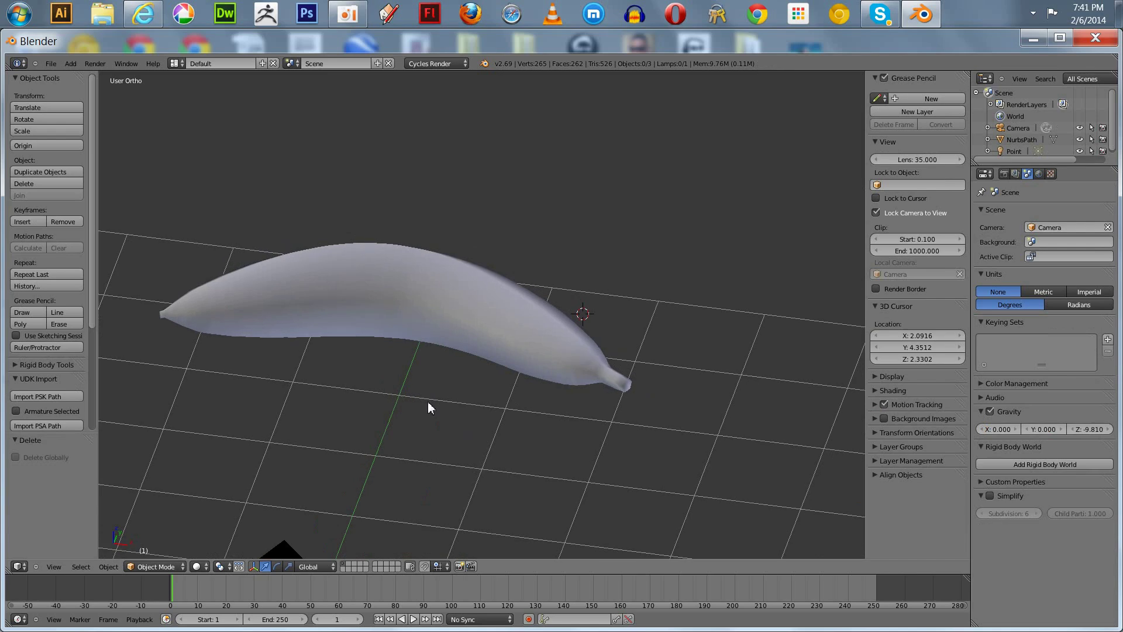
{"action": "right_click", "coordinate": [379, 287]}
{"action": "key", "text": "Tab"}
{"action": "scroll", "coordinate": [380, 288], "scroll_direction": "up", "scroll_amount": 3}
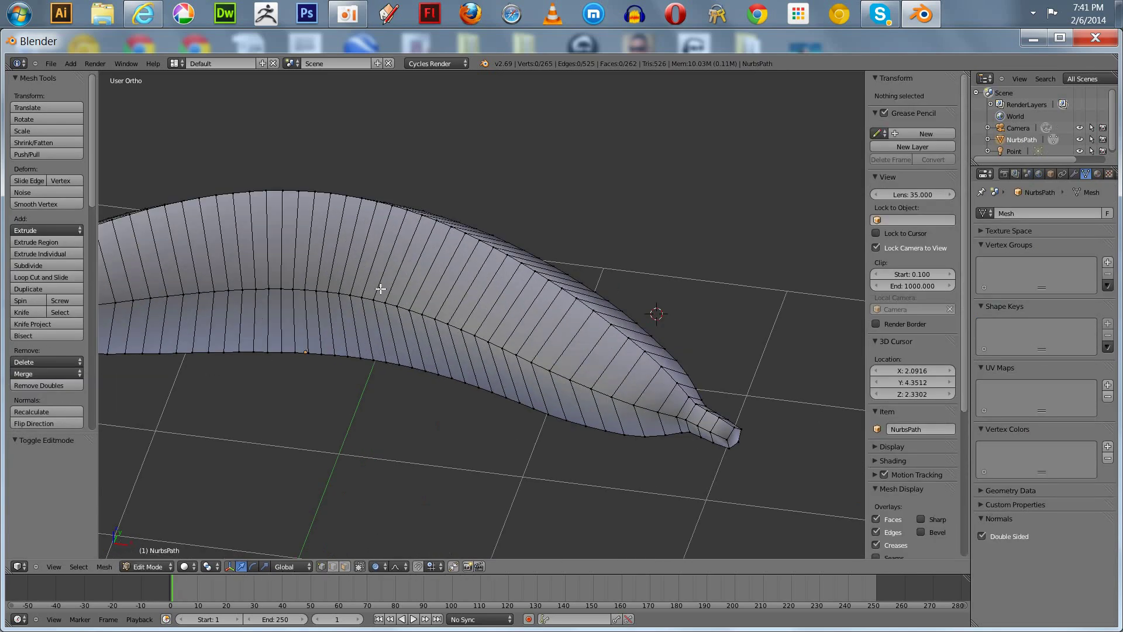
{"action": "mouse_move", "coordinate": [447, 413]}
{"action": "middle_mouse_down"}
{"action": "mouse_move", "coordinate": [408, 413]}
{"action": "mouse_move", "coordinate": [429, 402]}
{"action": "mouse_move", "coordinate": [436, 411]}
{"action": "middle_mouse_up"}
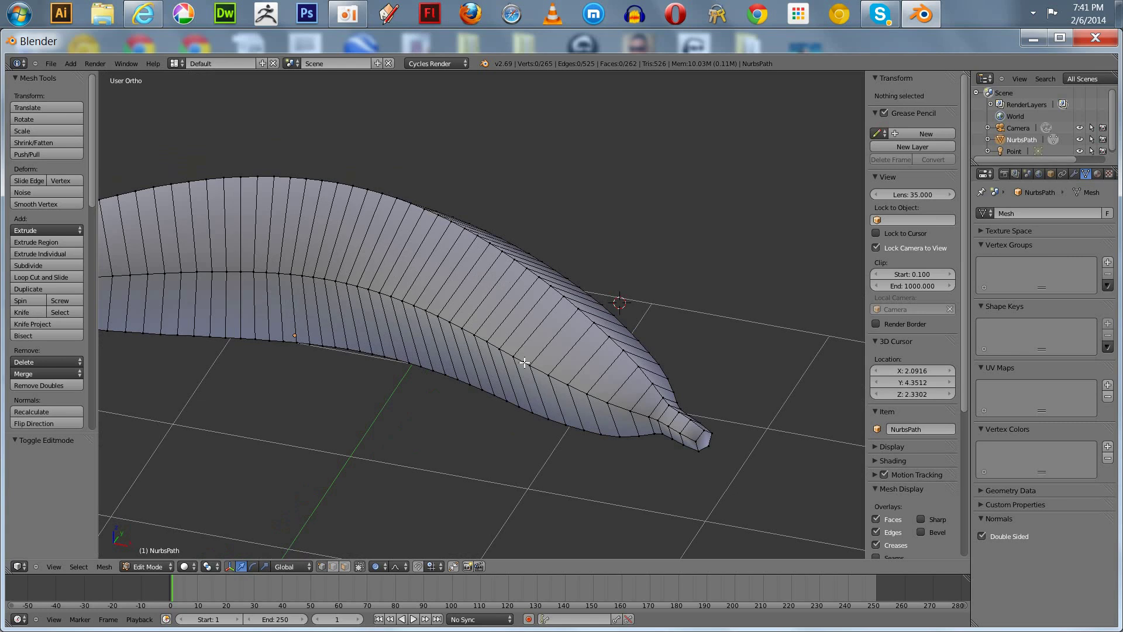
{"action": "right_click", "coordinate": [524, 363], "text": "alt"}
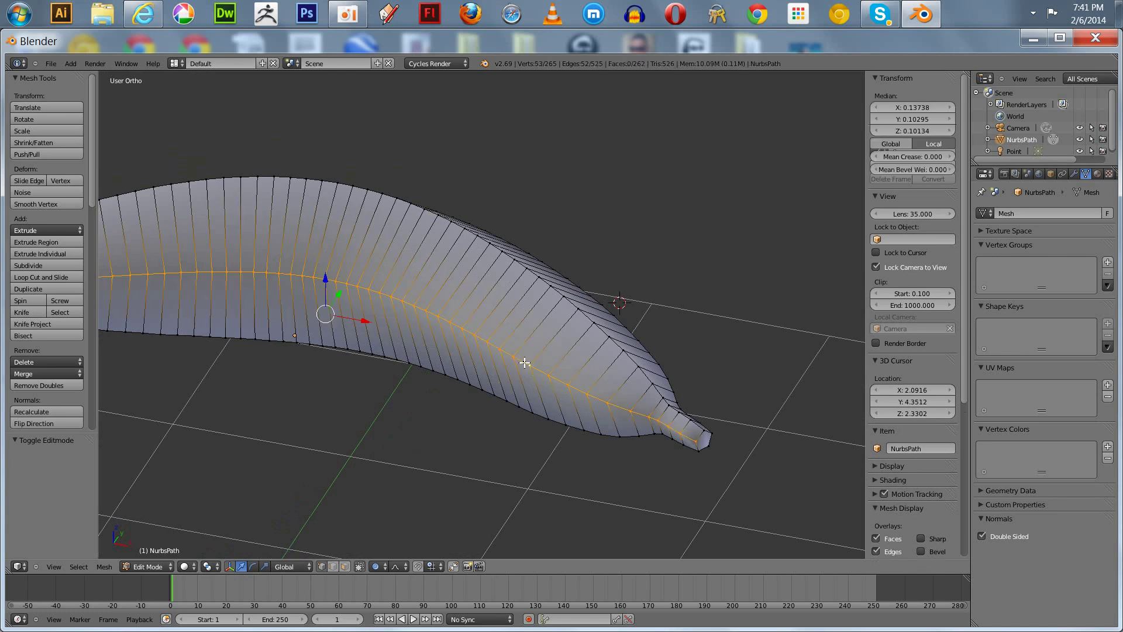
{"action": "right_click", "coordinate": [568, 307], "text": "alt+shift"}
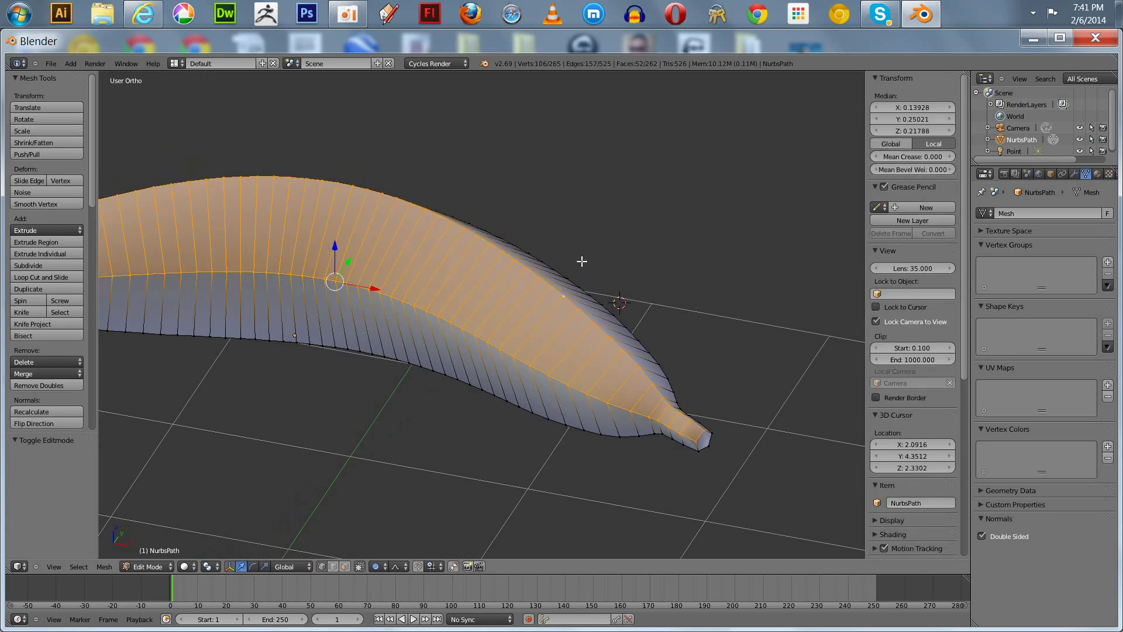
{"action": "key", "text": "Tab"}
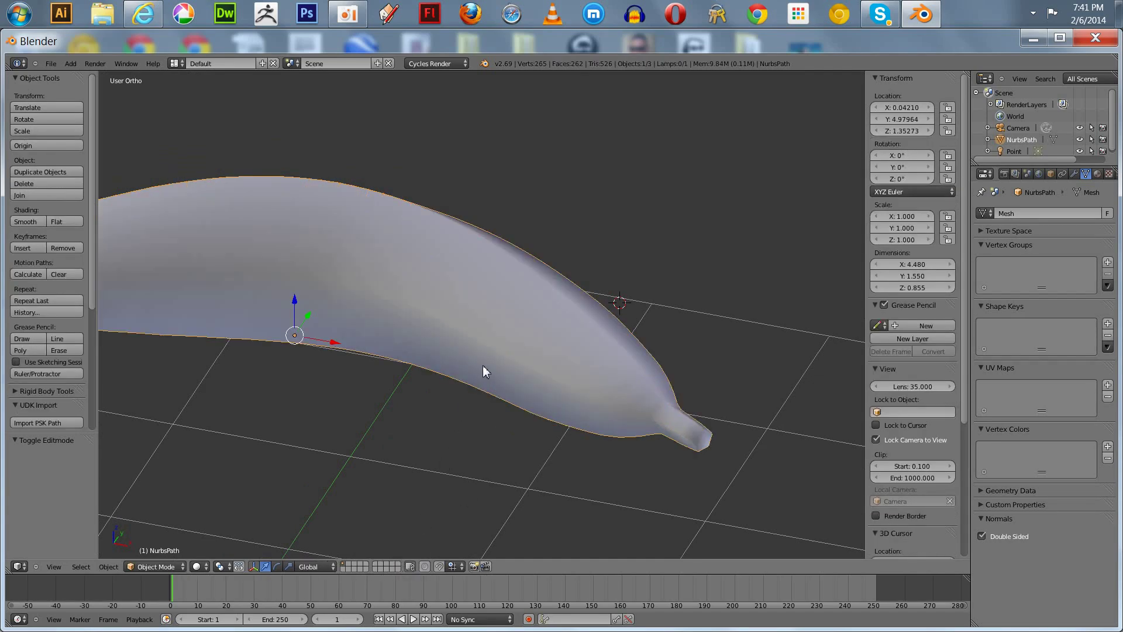
{"action": "key", "text": "Tab"}
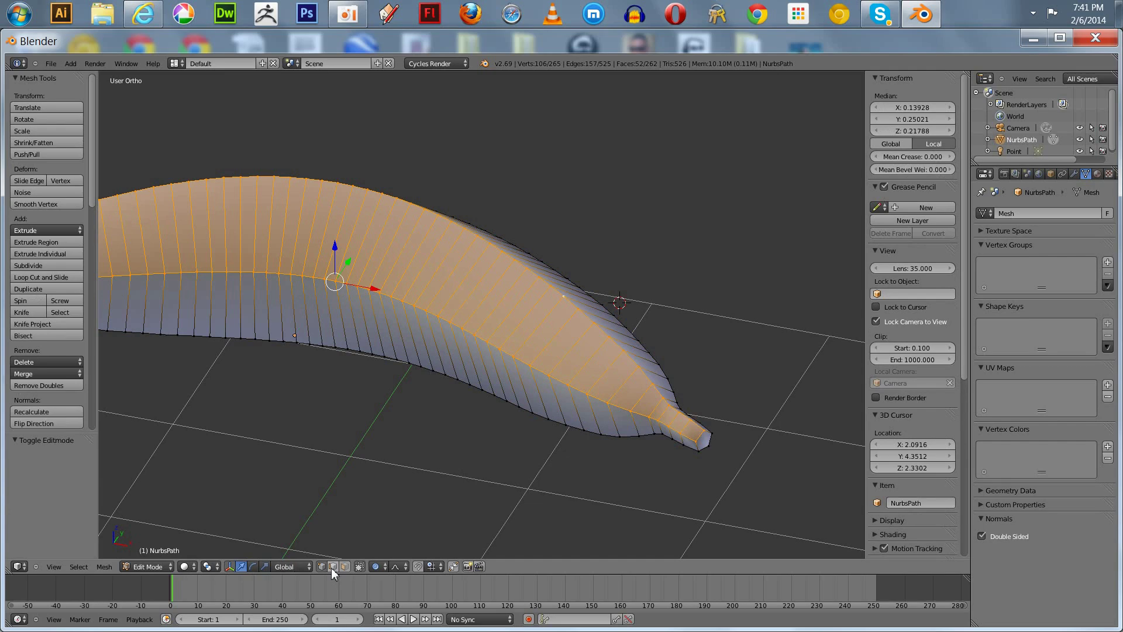
In edge select mode with nothing else selected, select all five lengthwise edge loops of the banana and mark them as seams.
{"action": "key", "text": "a"}
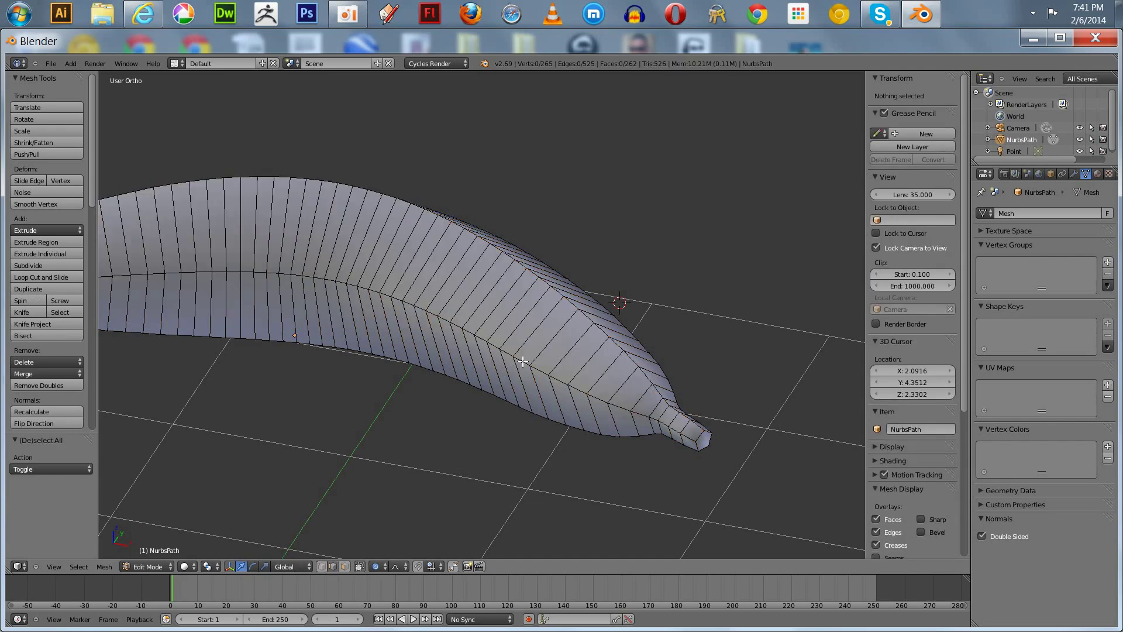
{"action": "right_click", "coordinate": [523, 361], "text": "alt"}
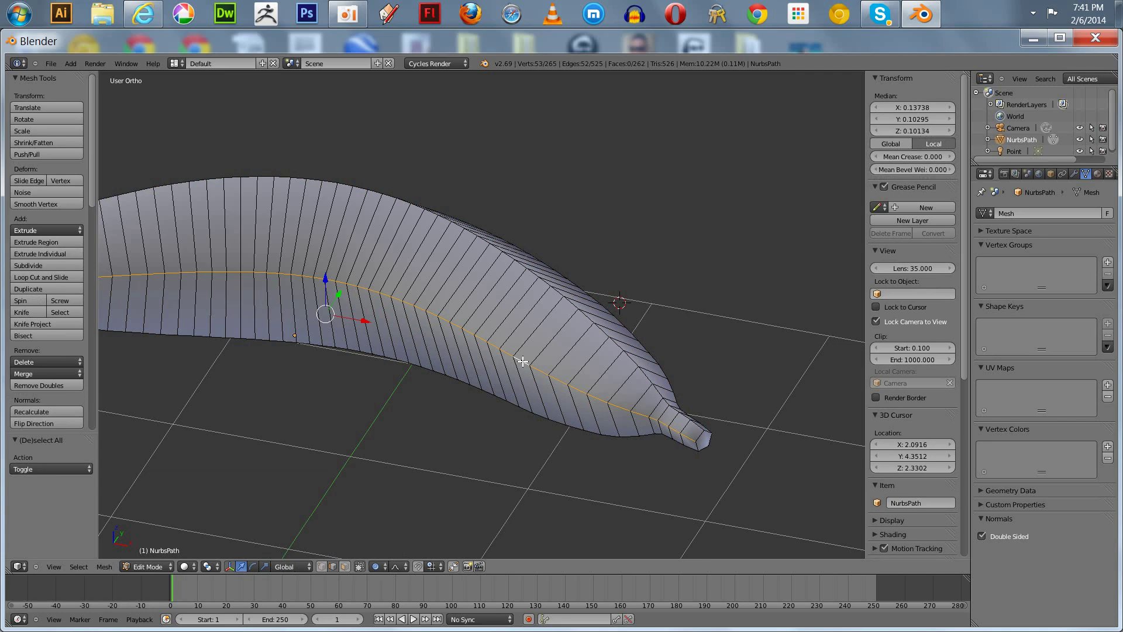
{"action": "right_click", "coordinate": [569, 307], "text": "alt+shift"}
{"action": "middle_click_drag", "start_coordinate": [570, 306], "coordinate": [487, 239]}
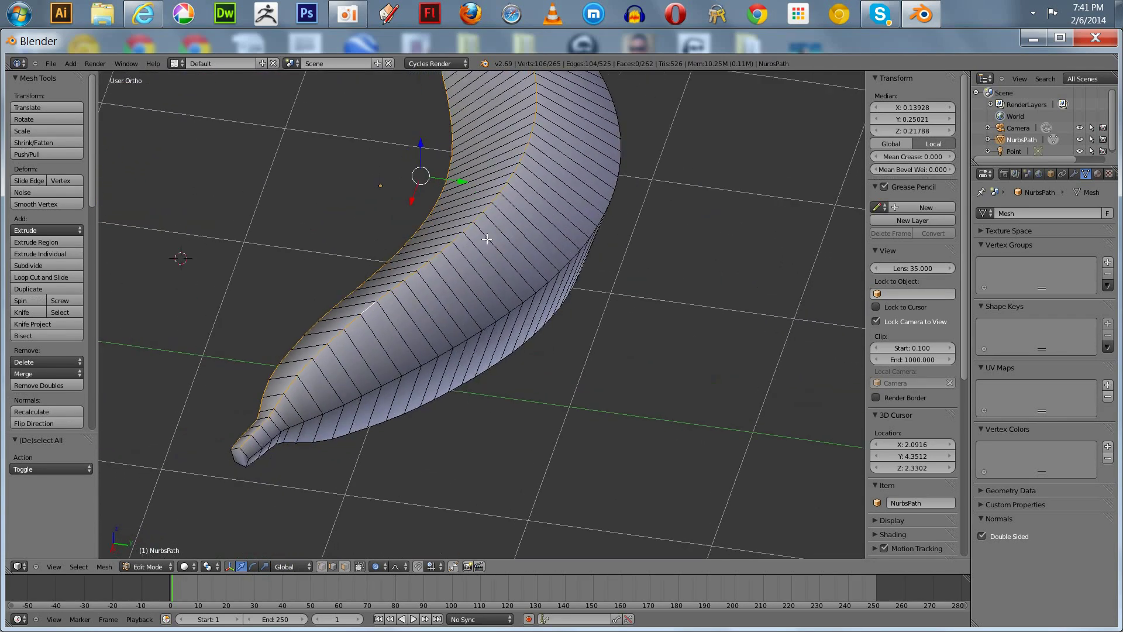
{"action": "right_click", "coordinate": [410, 370], "text": "alt+shift"}
{"action": "middle_click_drag", "start_coordinate": [489, 408], "coordinate": [450, 351]}
{"action": "right_click", "coordinate": [364, 304], "text": "alt+shift"}
{"action": "right_click", "coordinate": [445, 294], "text": "alt+shift"}
{"action": "middle_click_drag", "start_coordinate": [273, 211], "coordinate": [266, 316]}
{"action": "key", "text": "ctrl+e"}
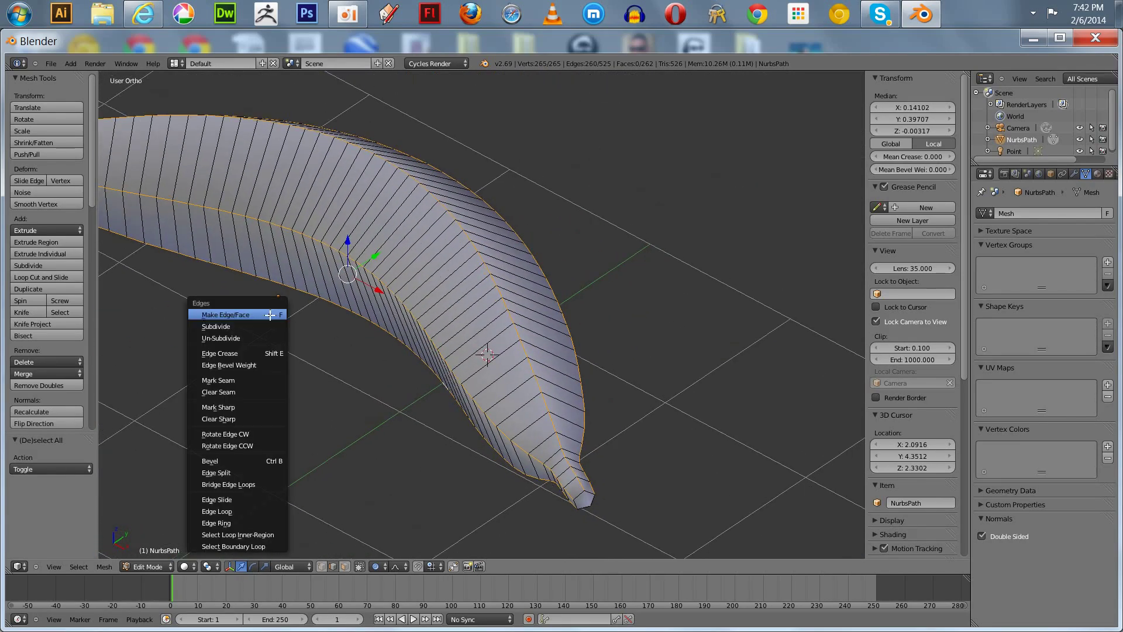
{"action": "left_click", "coordinate": [261, 383]}
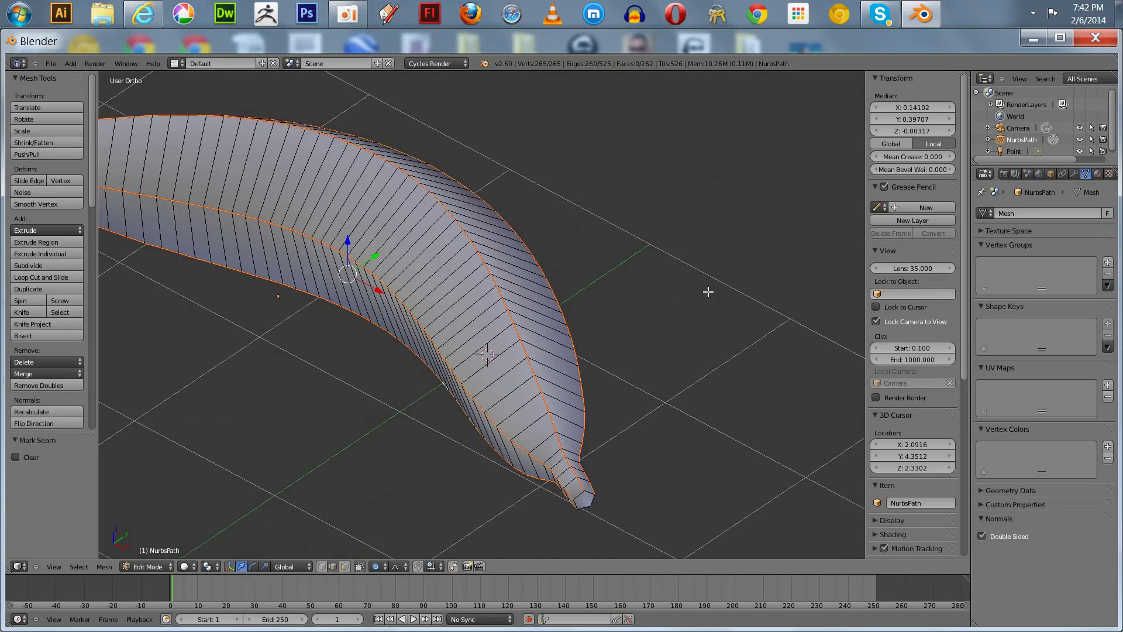
Examine the marked seams along the banana and its smooth shaded surface in Object Mode.
{"action": "middle_click_drag", "start_coordinate": [709, 383], "coordinate": [675, 381]}
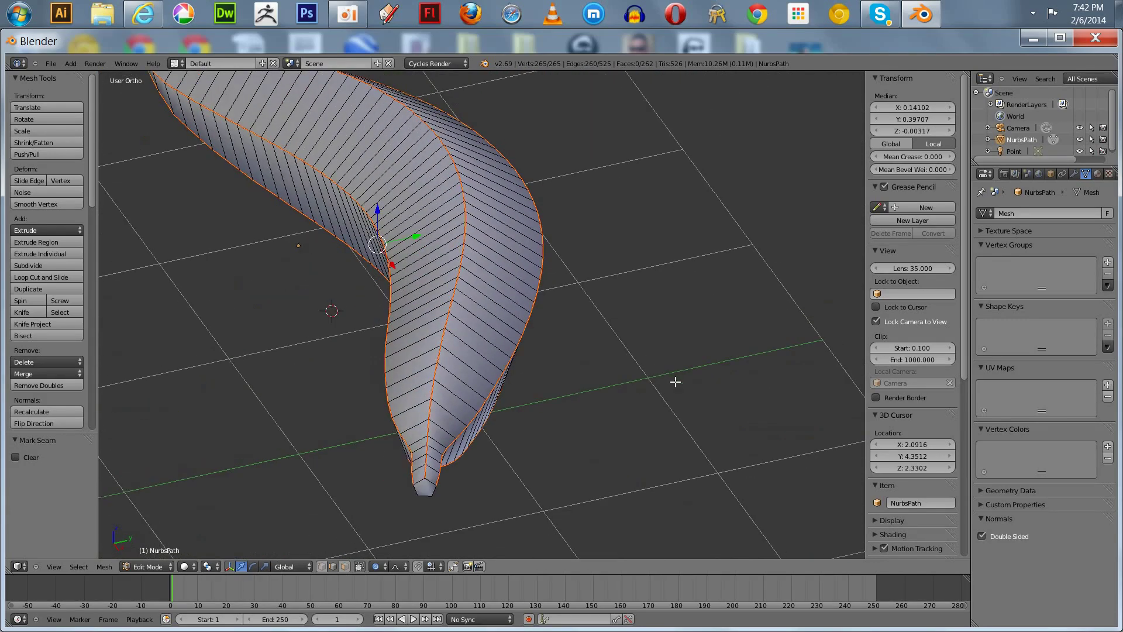
{"action": "middle_click_drag", "start_coordinate": [340, 483], "coordinate": [388, 473]}
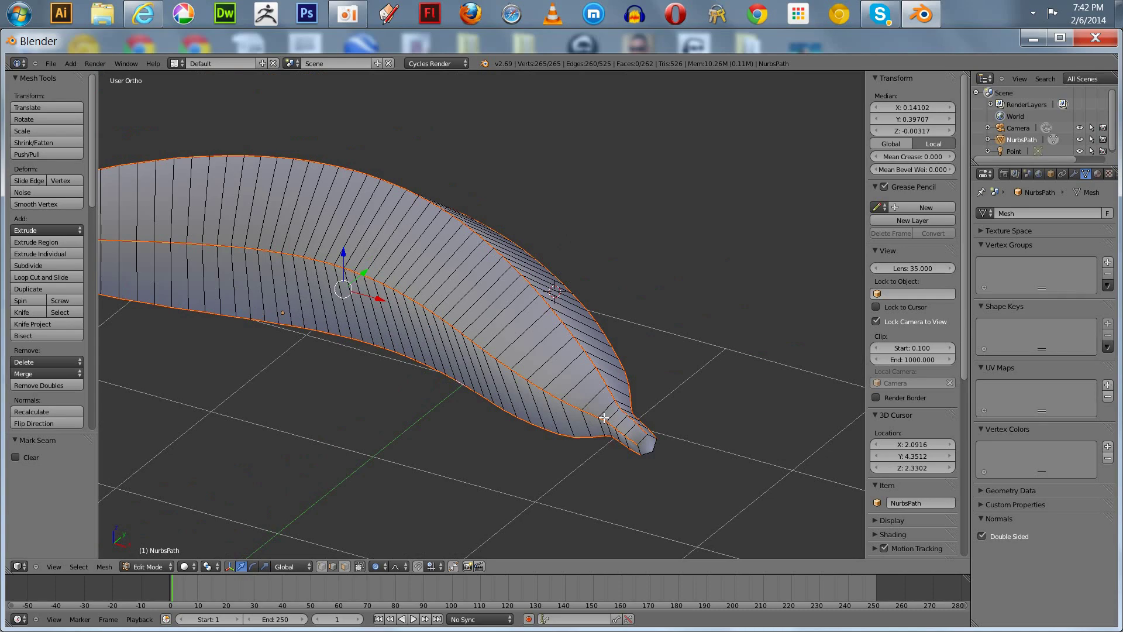
{"action": "middle_click_drag", "start_coordinate": [484, 448], "coordinate": [450, 465]}
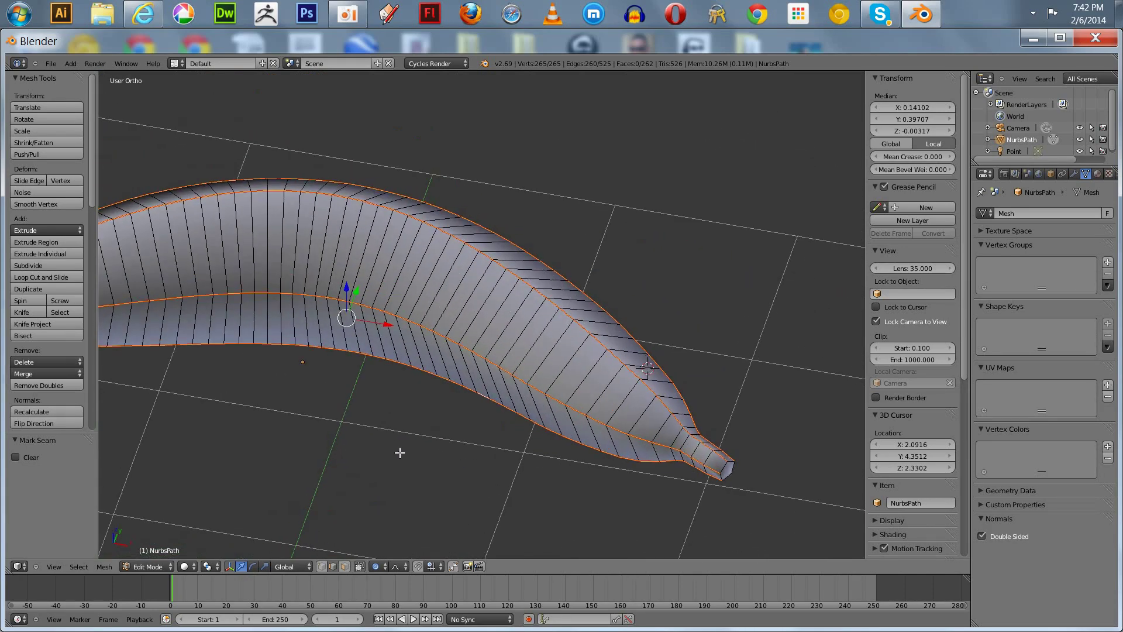
{"action": "key", "text": "Tab"}
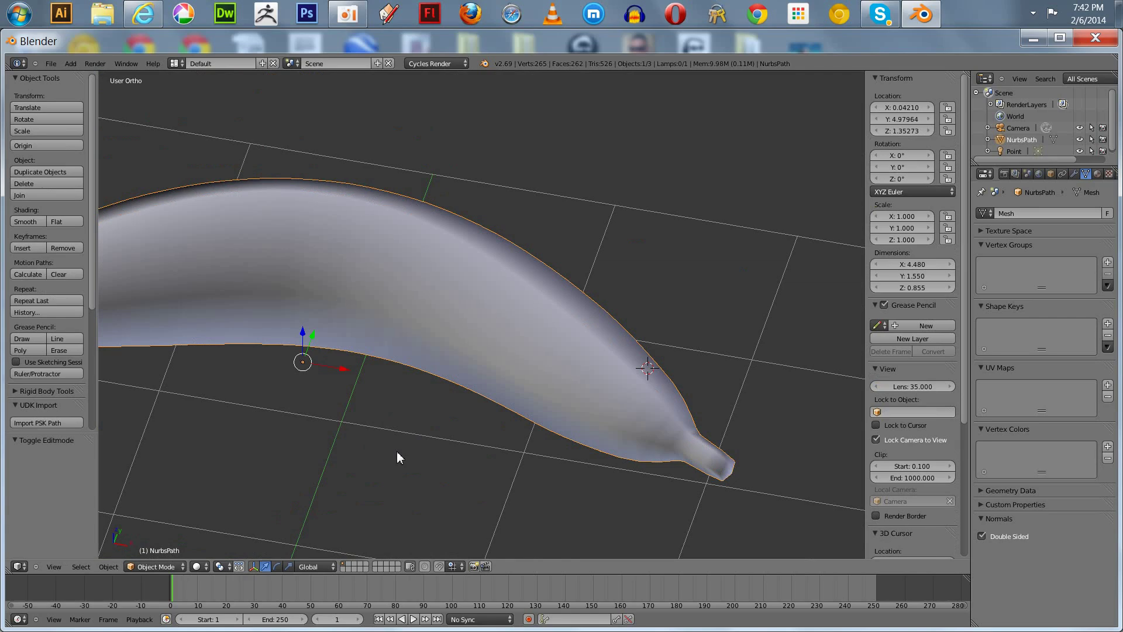
{"action": "middle_click_drag", "start_coordinate": [402, 445], "coordinate": [393, 487]}
{"action": "scroll", "coordinate": [440, 461], "scroll_direction": "down", "scroll_amount": 3}
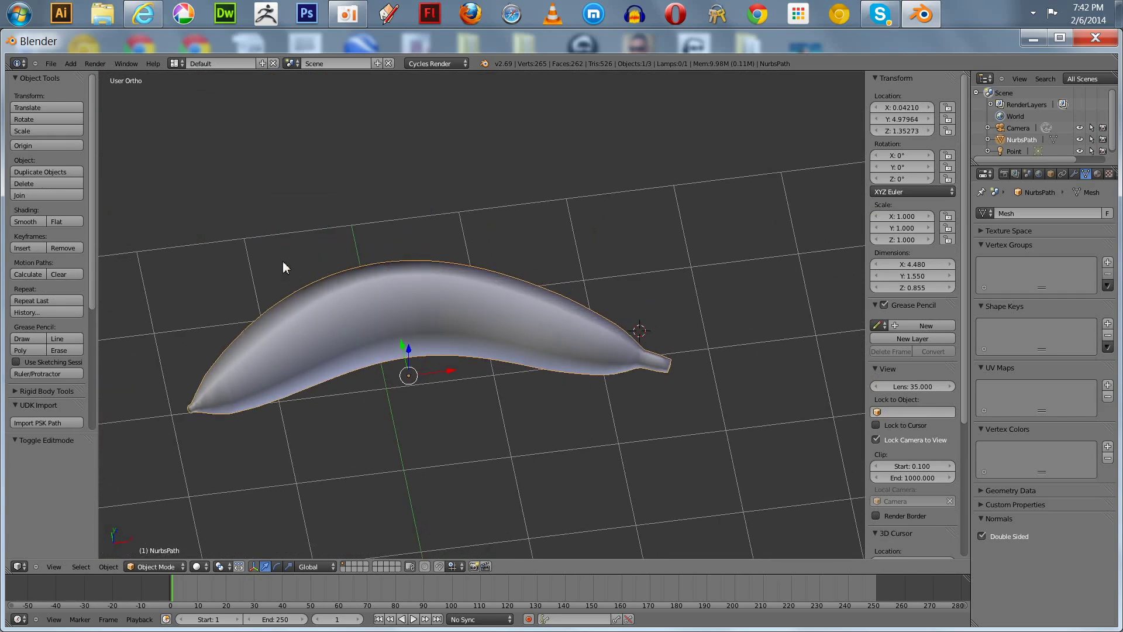
{"action": "key", "text": "Tab"}
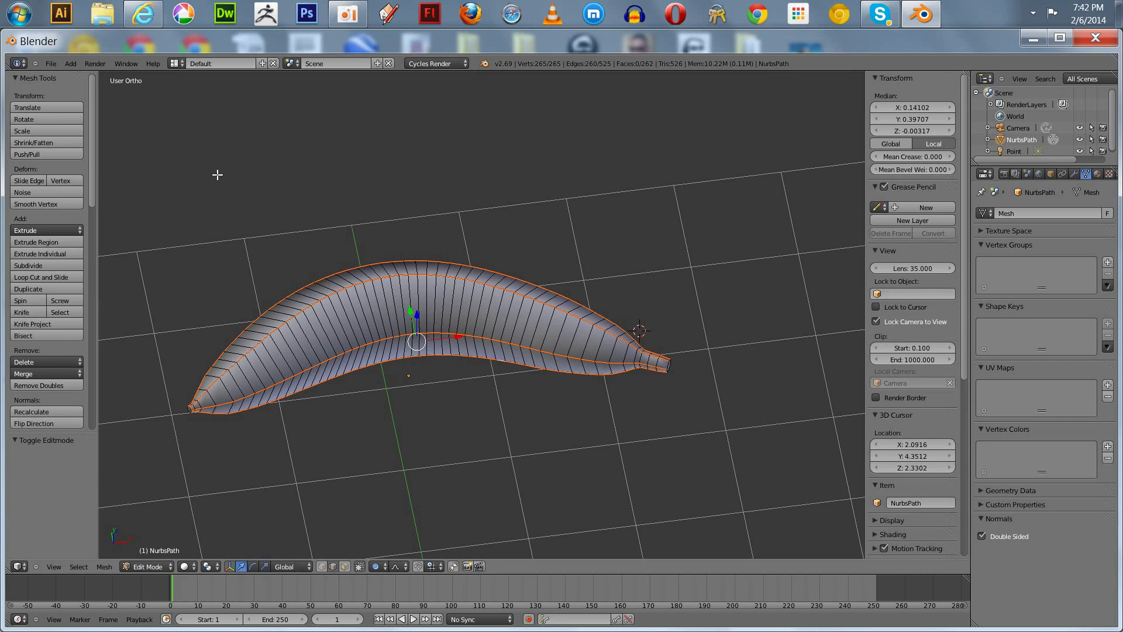
Select the whole banana mesh and switch to the UV Editing screen layout.
{"action": "key", "text": "a"}
{"action": "key", "text": "a"}
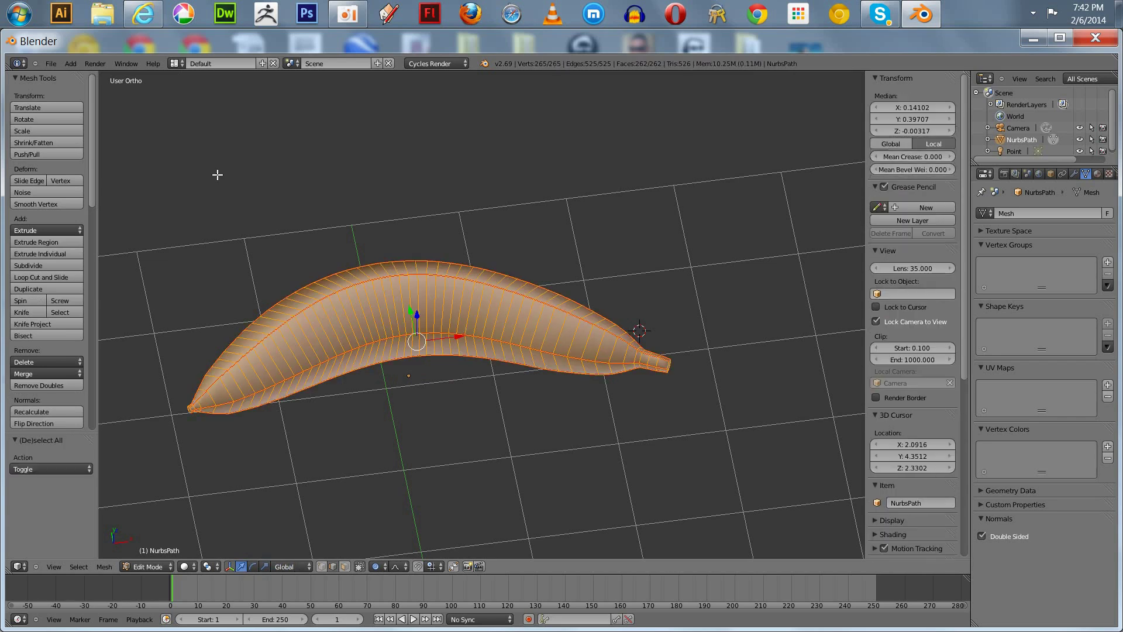
{"action": "left_click", "coordinate": [175, 63]}
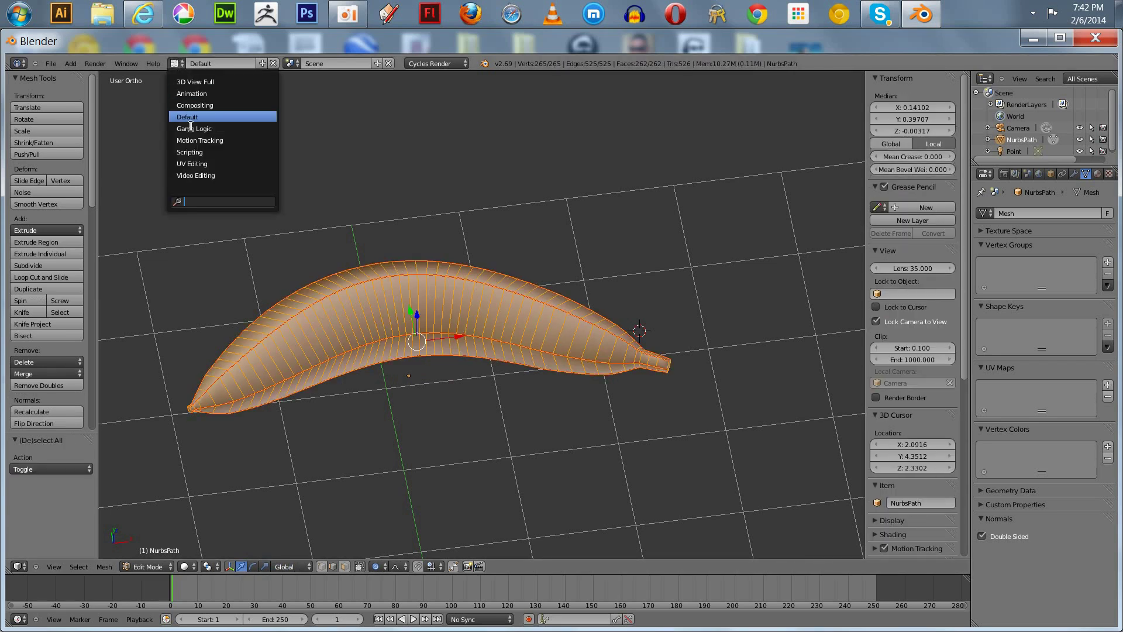
{"action": "left_click", "coordinate": [197, 170]}
{"action": "scroll", "coordinate": [816, 343], "scroll_direction": "down", "scroll_amount": 5}
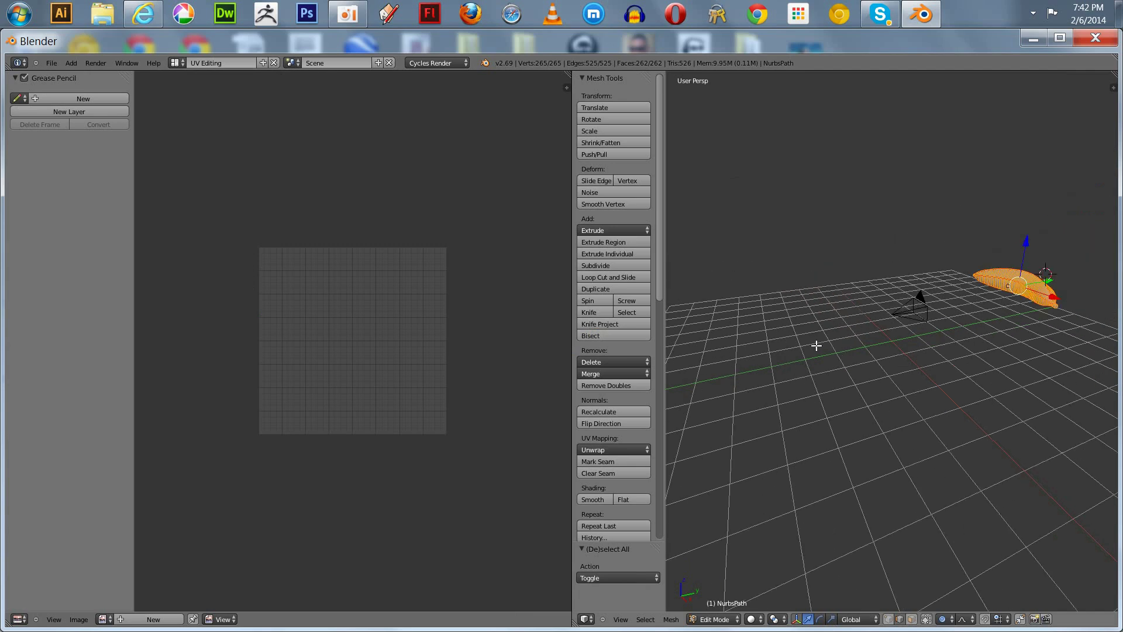
{"action": "key", "text": "KP_Decimal"}
{"action": "scroll", "coordinate": [732, 441], "scroll_direction": "up", "scroll_amount": 2}
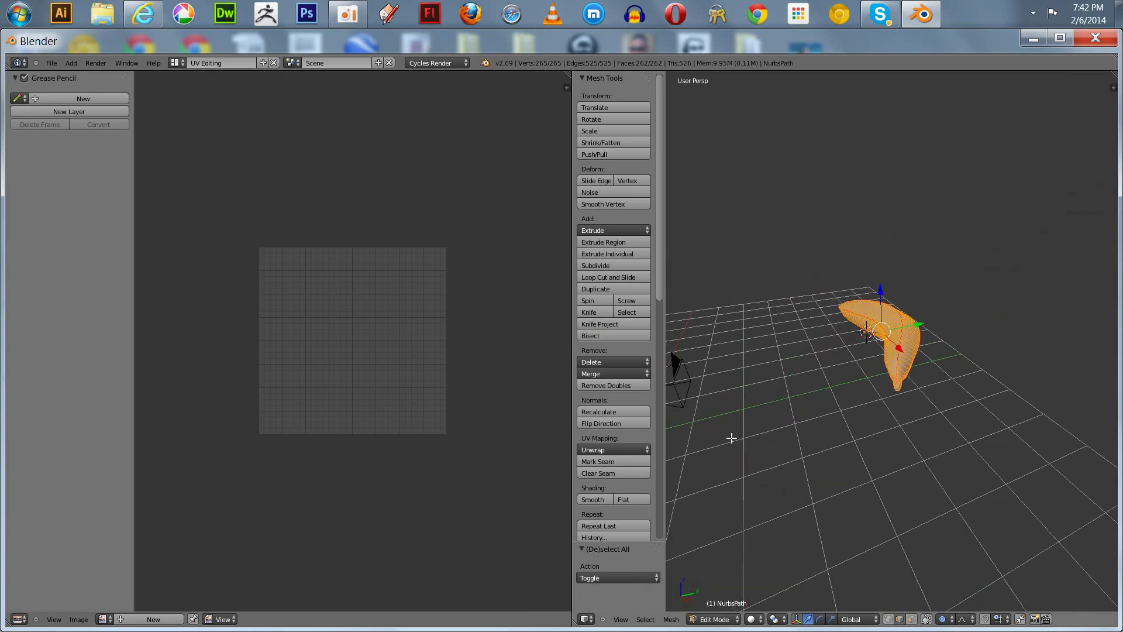
{"action": "scroll", "coordinate": [736, 430], "scroll_direction": "up", "scroll_amount": 2}
Unwrap the banana with Smart UV Project using an angle limit of 66 and an island margin of 0.
{"action": "key", "text": "u"}
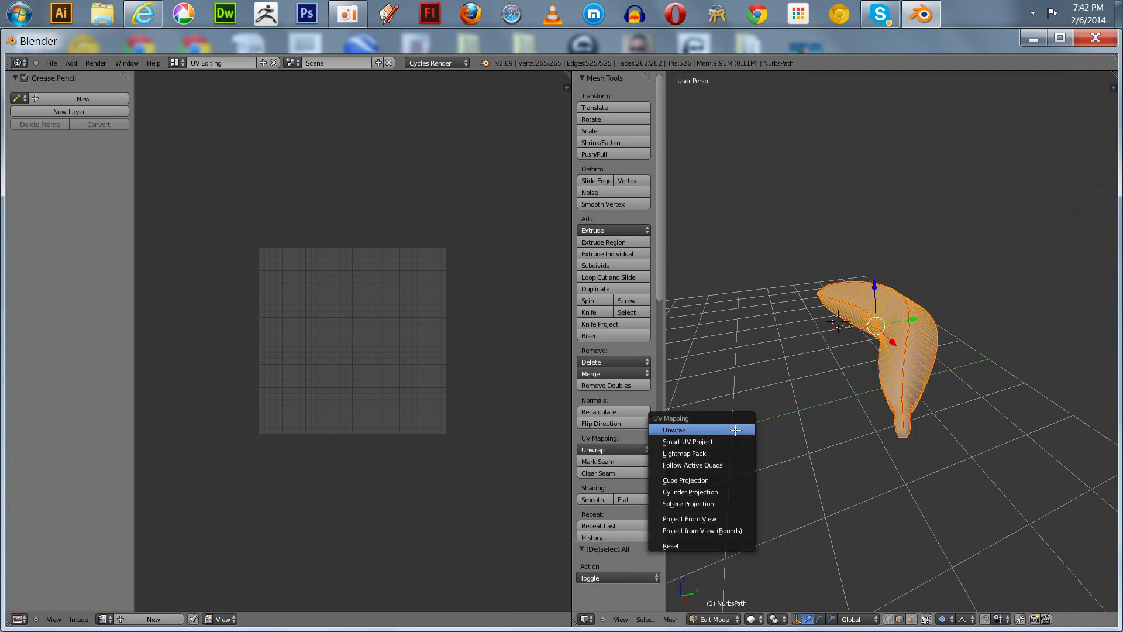
{"action": "left_click", "coordinate": [731, 440]}
{"action": "left_click", "coordinate": [739, 502]}
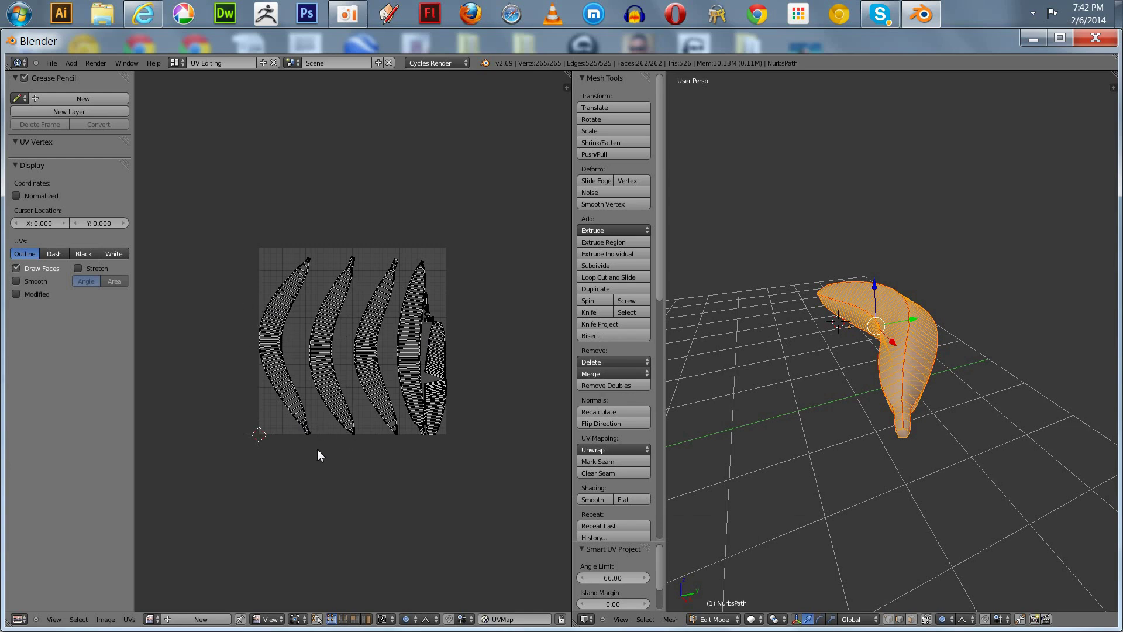
Select all UV islands and scale them to about 0.90 inside the UV square.
{"action": "left_click", "coordinate": [296, 334]}
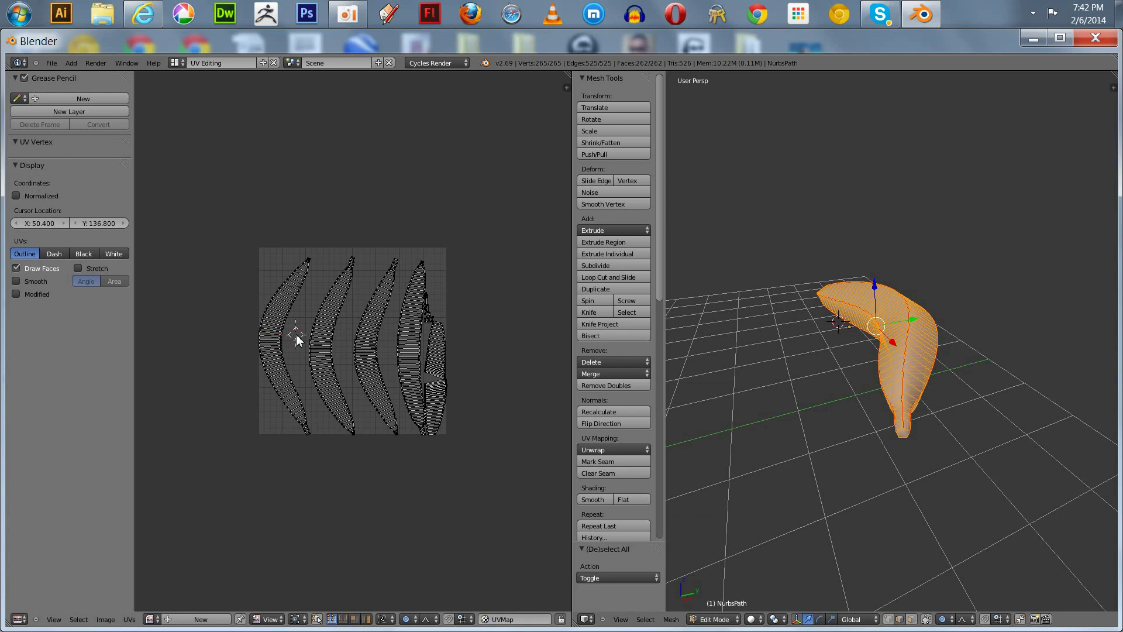
{"action": "key", "text": "a"}
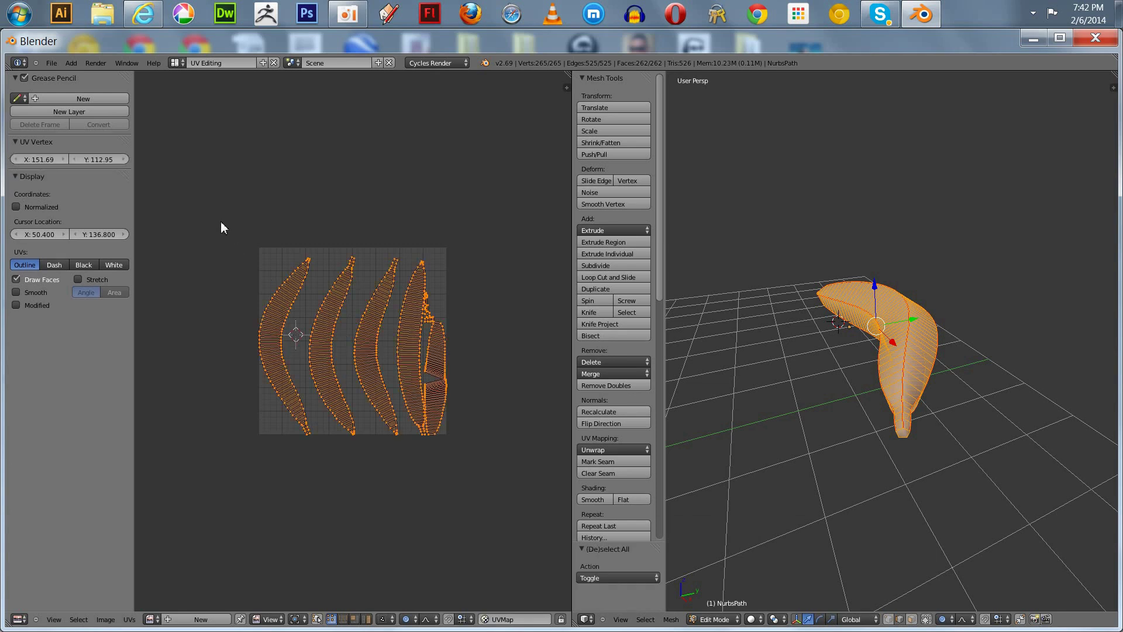
{"action": "key", "text": "s"}
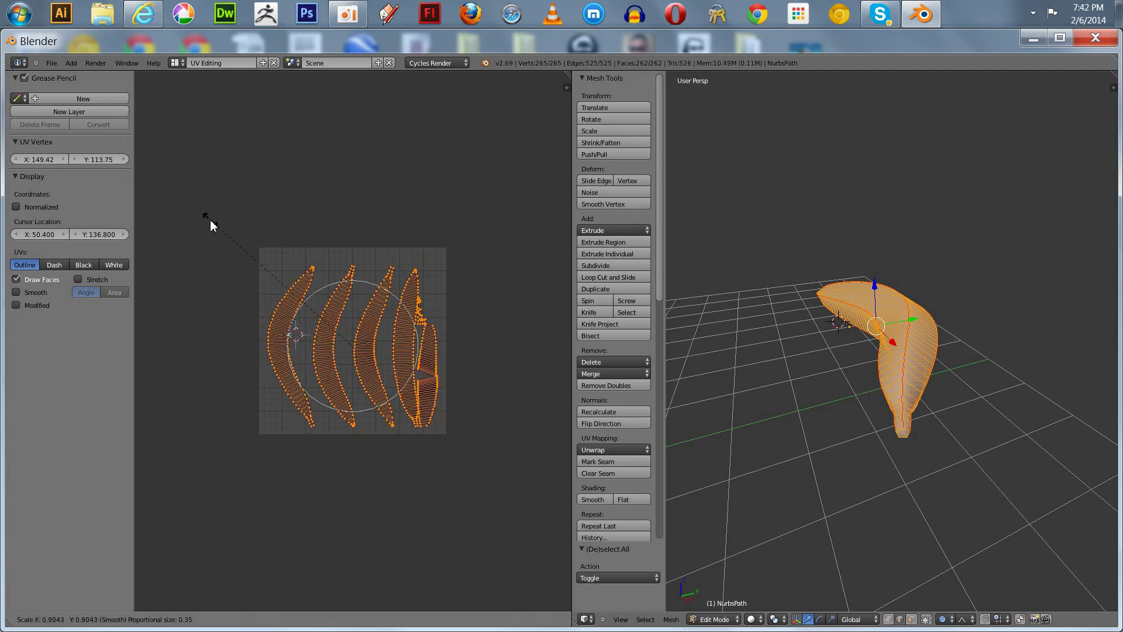
{"action": "left_click", "coordinate": [209, 219]}
{"action": "key", "text": "a"}
{"action": "key", "text": "a"}
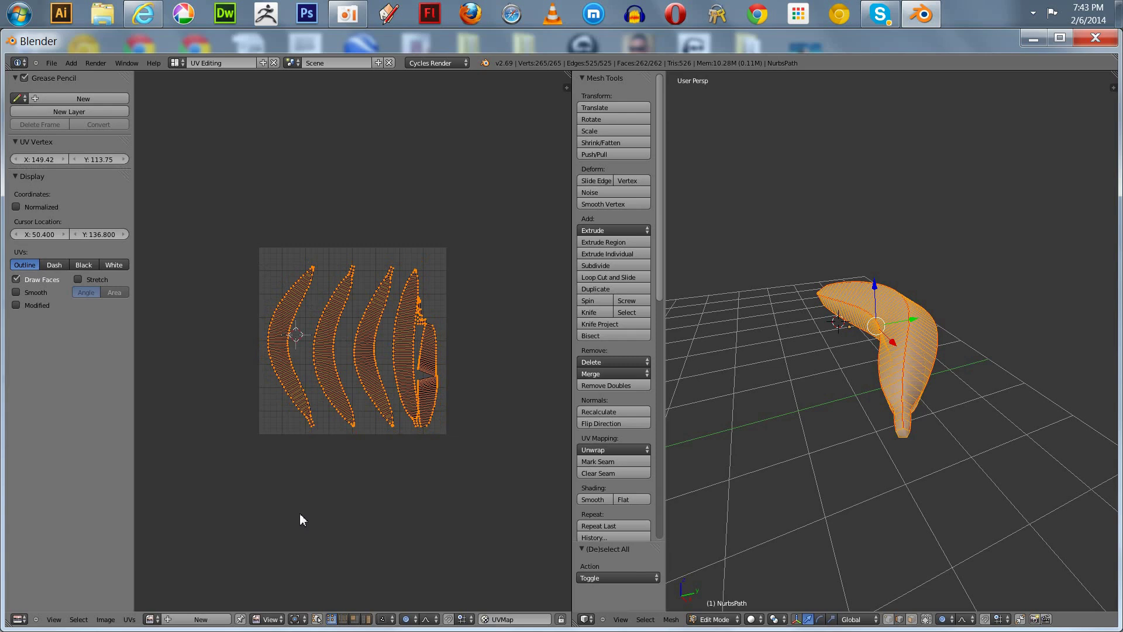
Create a blank black 1024 × 1024 image named "banana texture" for the UV layout.
{"action": "left_click", "coordinate": [188, 620]}
{"action": "left_click", "coordinate": [208, 509]}
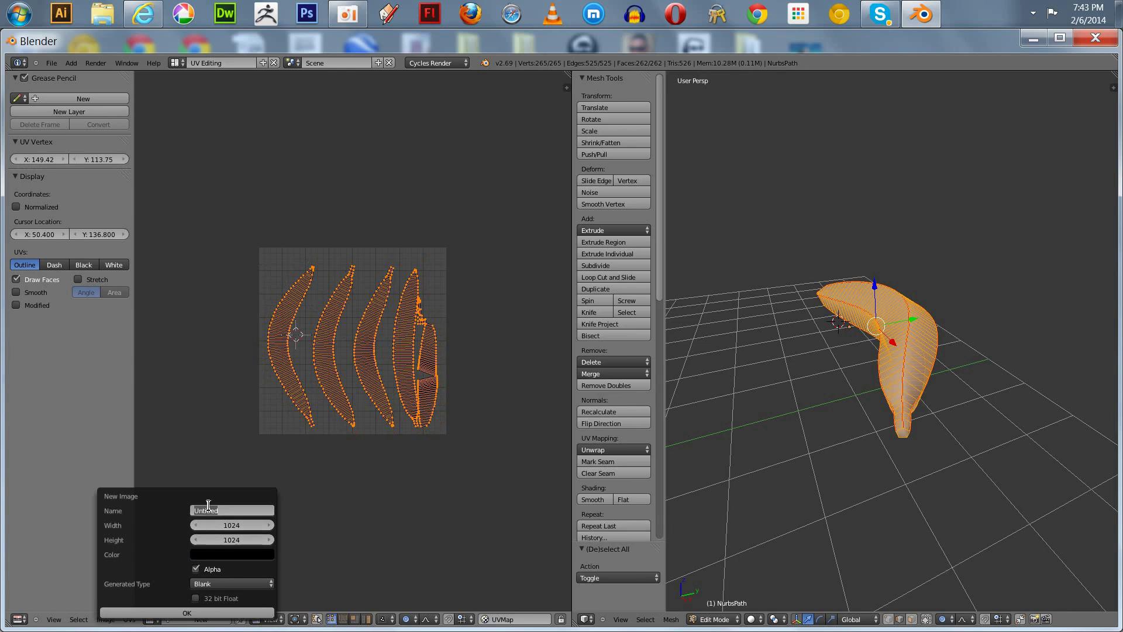
{"action": "type", "text": "banana textur"}
{"action": "key", "text": "Return"}
{"action": "key", "text": "Return"}
{"action": "scroll", "coordinate": [207, 534], "scroll_direction": "down", "scroll_amount": 7}
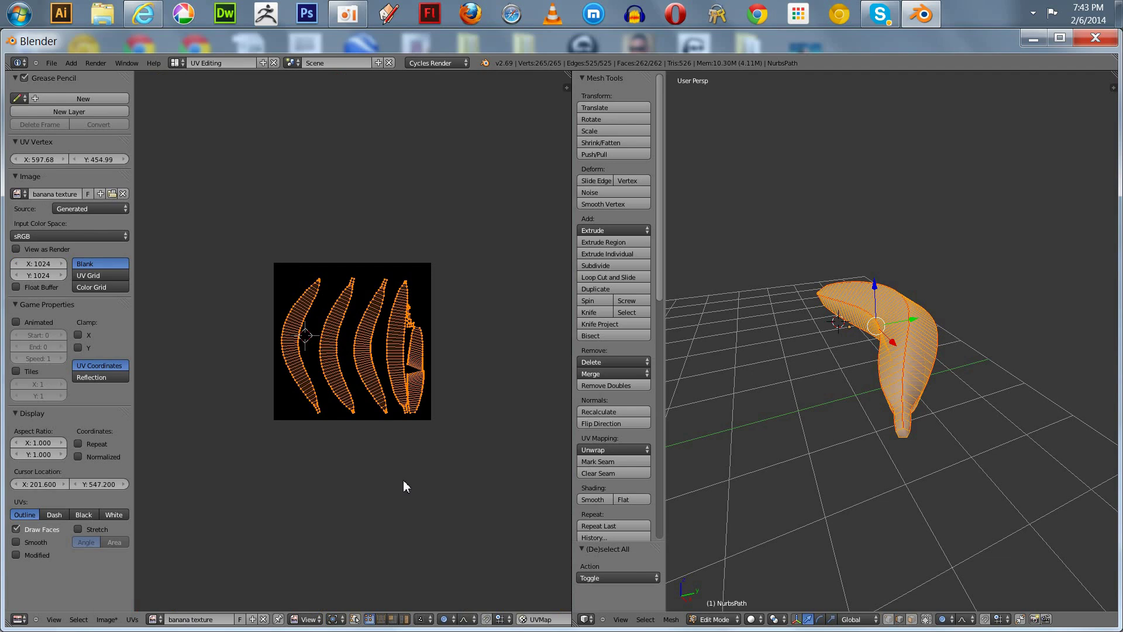
Switch to the Default screen layout and put the banana in Object Mode.
{"action": "left_click", "coordinate": [177, 62]}
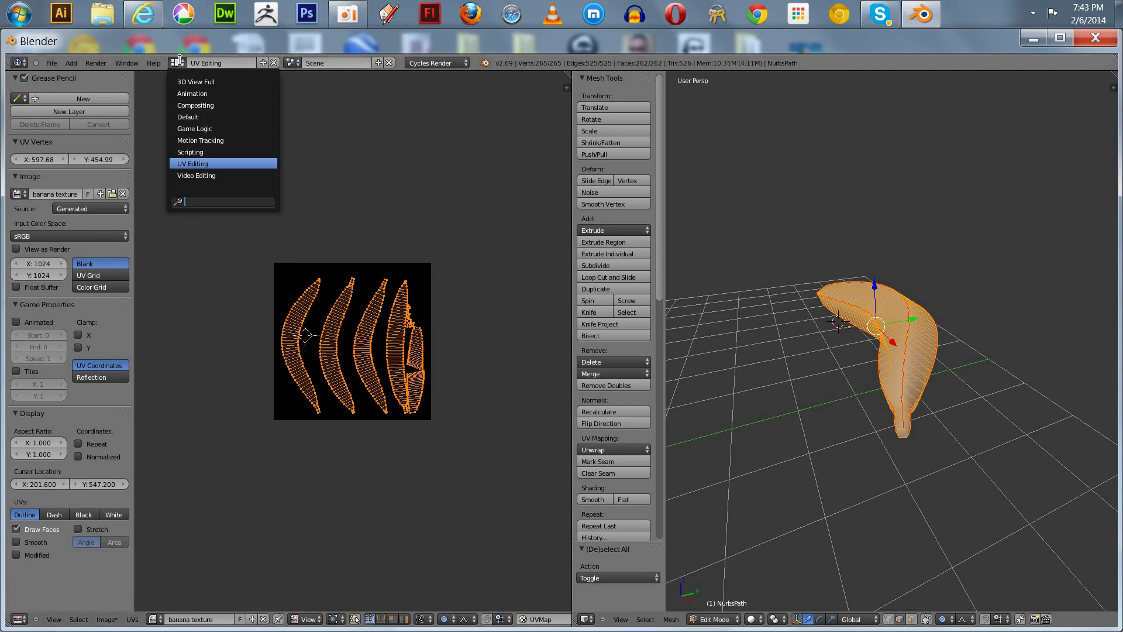
{"action": "left_click", "coordinate": [186, 118]}
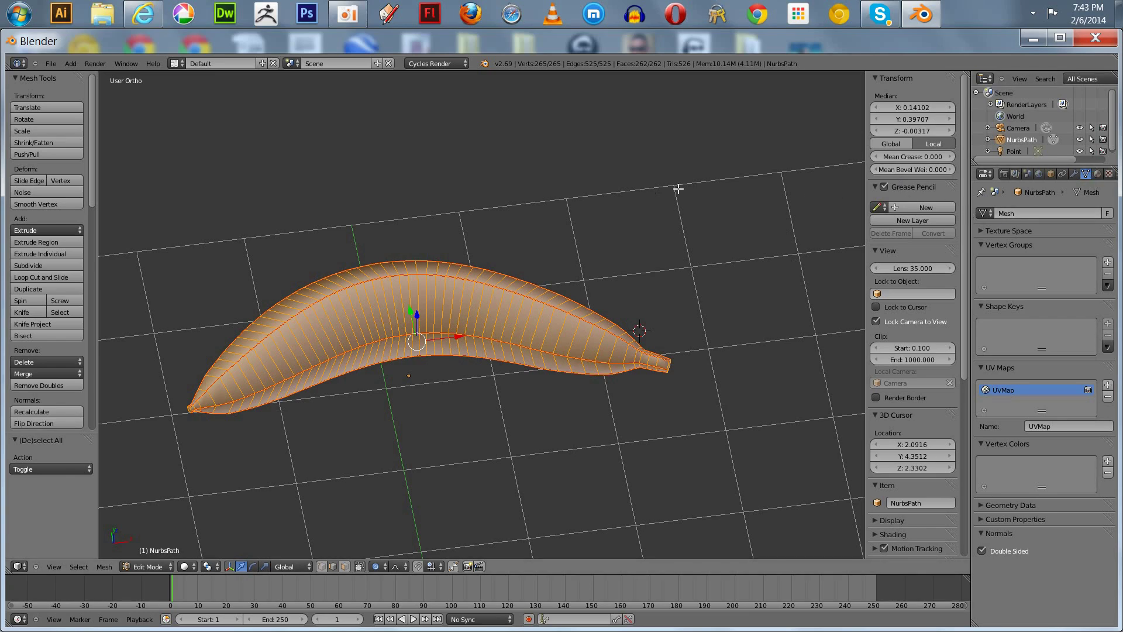
{"action": "key", "text": "Tab"}
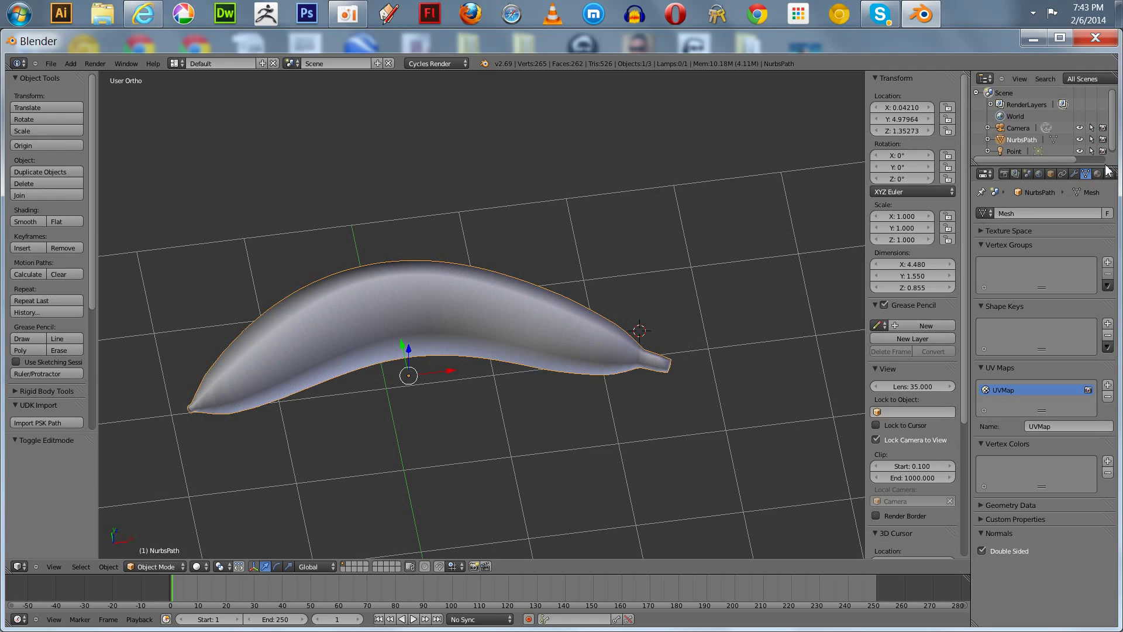
Create a new material for the banana and use the "banana texture" image as its Diffuse BSDF colour.
{"action": "left_click", "coordinate": [1100, 175]}
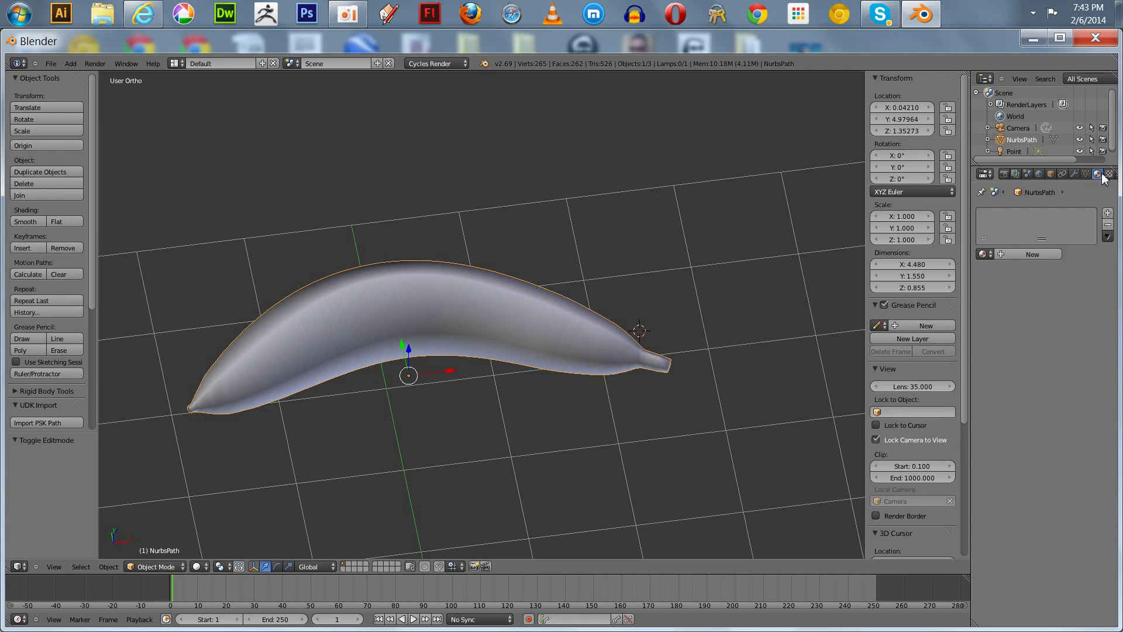
{"action": "left_click", "coordinate": [1027, 253]}
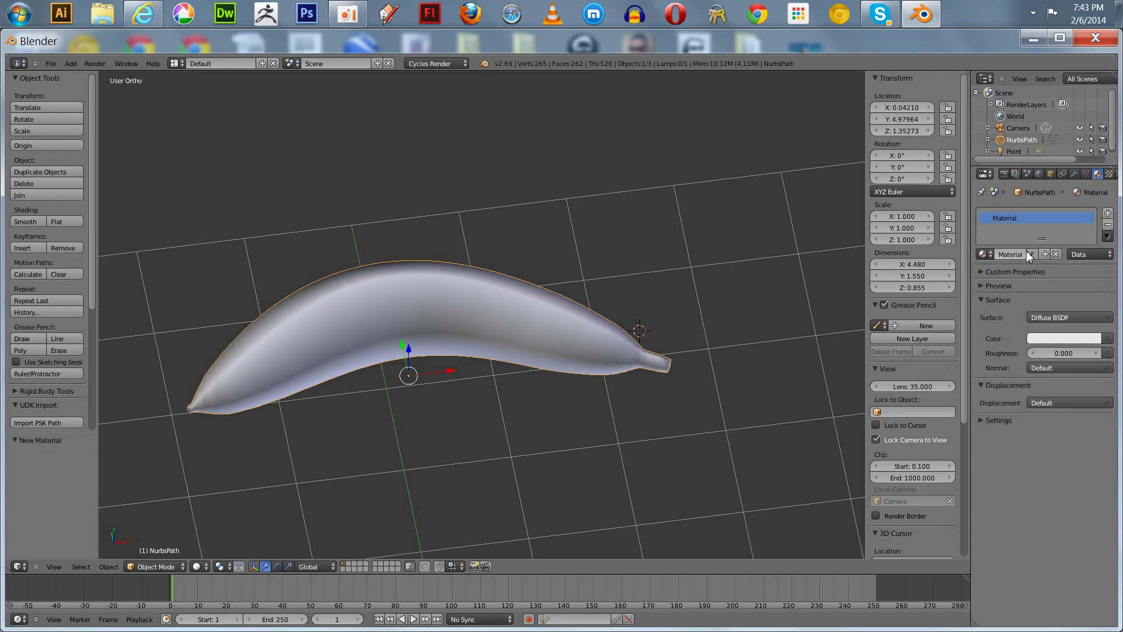
{"action": "left_click", "coordinate": [1107, 338]}
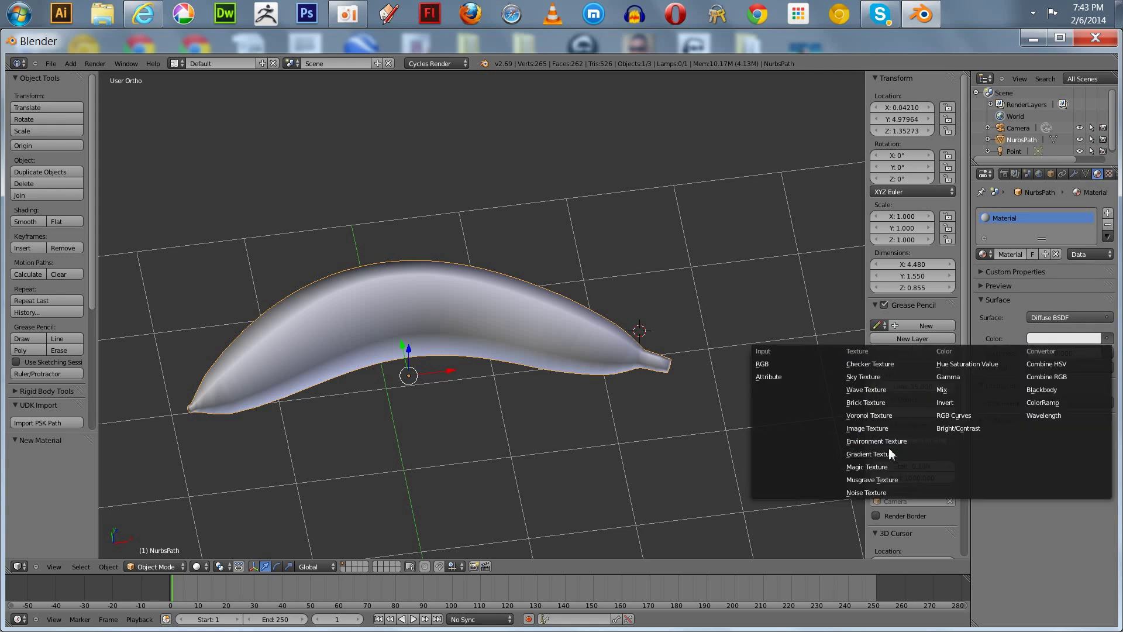
{"action": "left_click", "coordinate": [880, 429]}
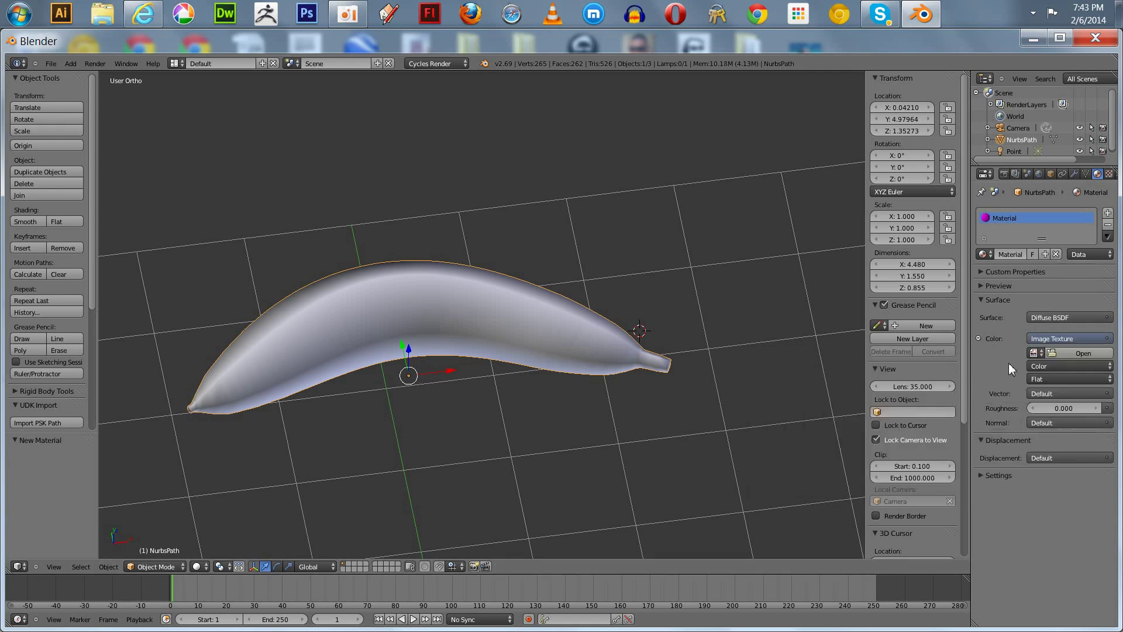
{"action": "left_click", "coordinate": [1033, 353]}
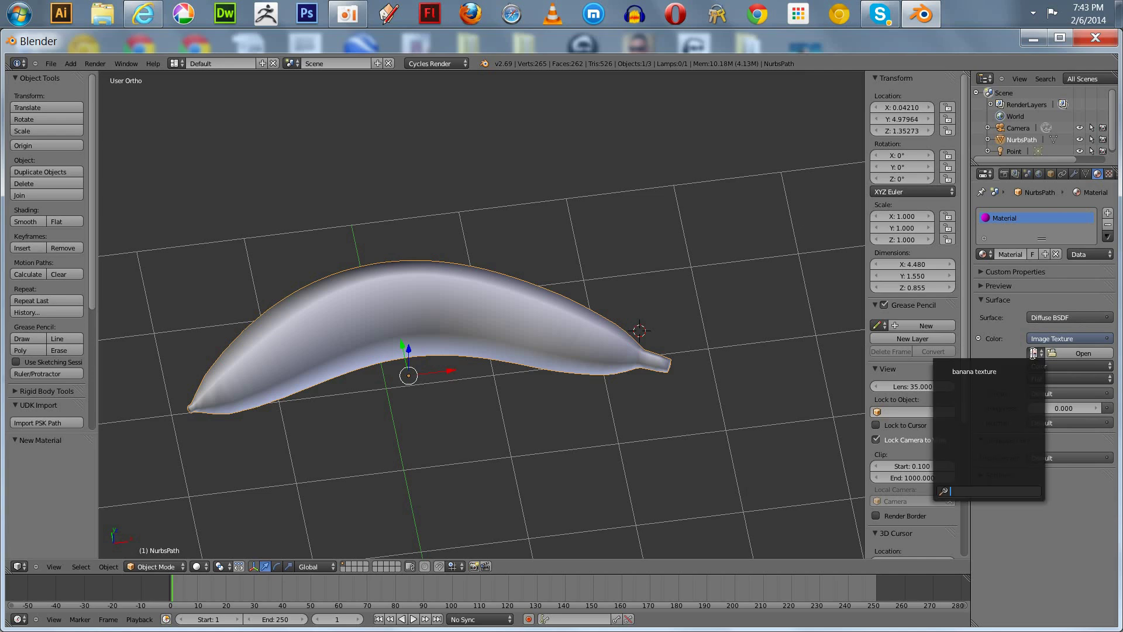
{"action": "left_click", "coordinate": [978, 372]}
{"action": "scroll", "coordinate": [806, 317], "scroll_direction": "down", "scroll_amount": 3}
{"action": "scroll", "coordinate": [806, 317], "scroll_direction": "up", "scroll_amount": 3}
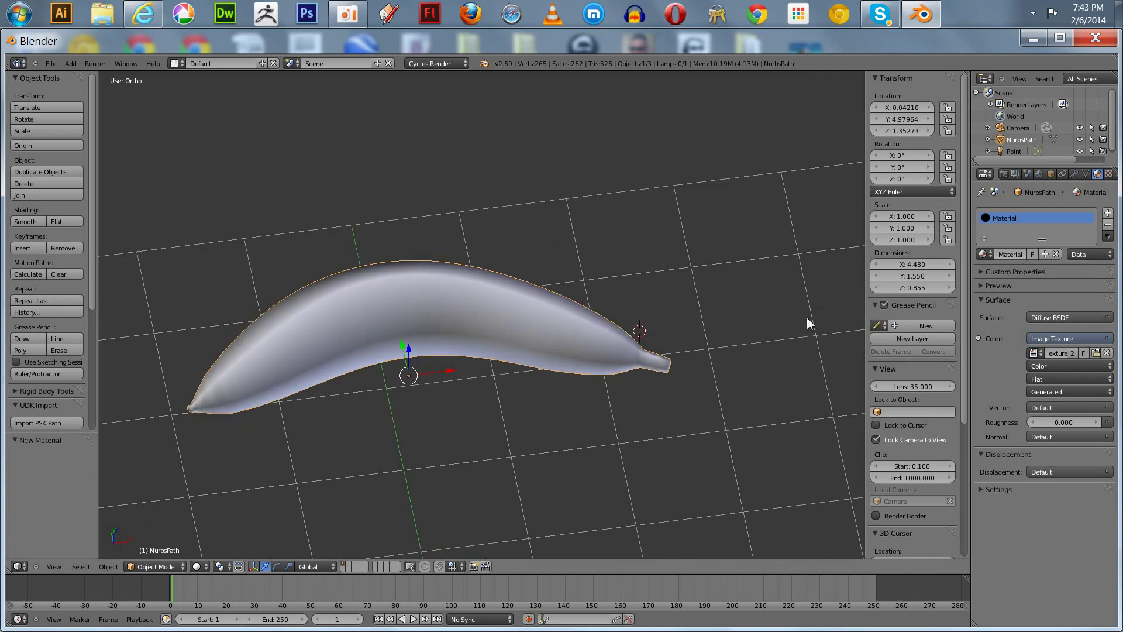
Examine the material's Image Texture and Diffuse BSDF nodes in a temporary Node Editor beside the 3D view.
{"action": "key", "text": "n"}
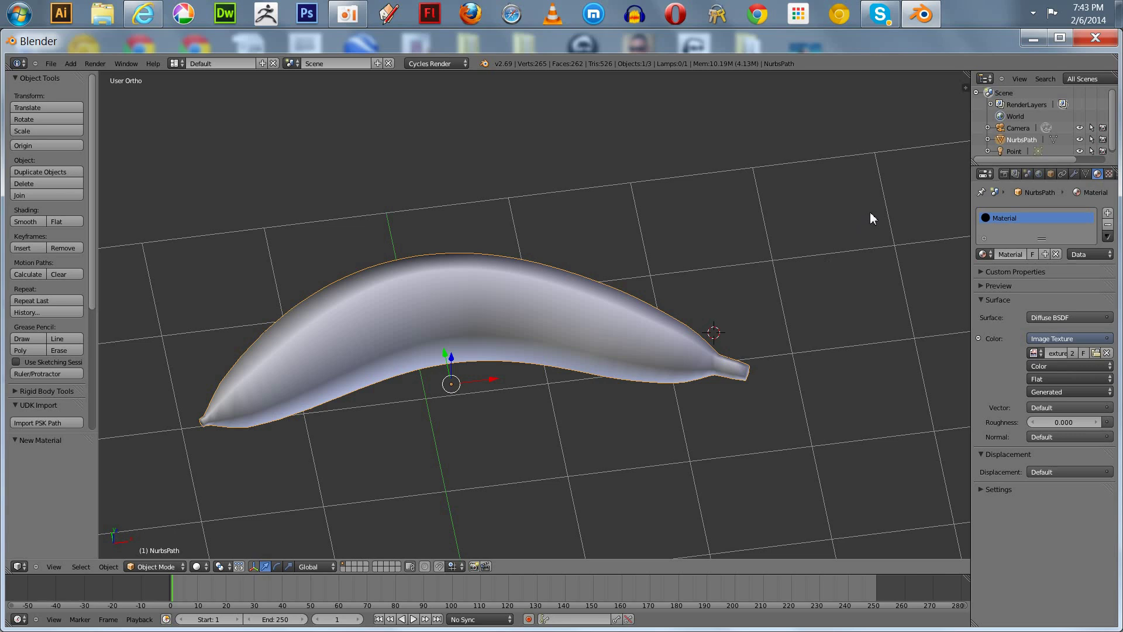
{"action": "left_click_drag", "start_coordinate": [964, 75], "coordinate": [587, 114]}
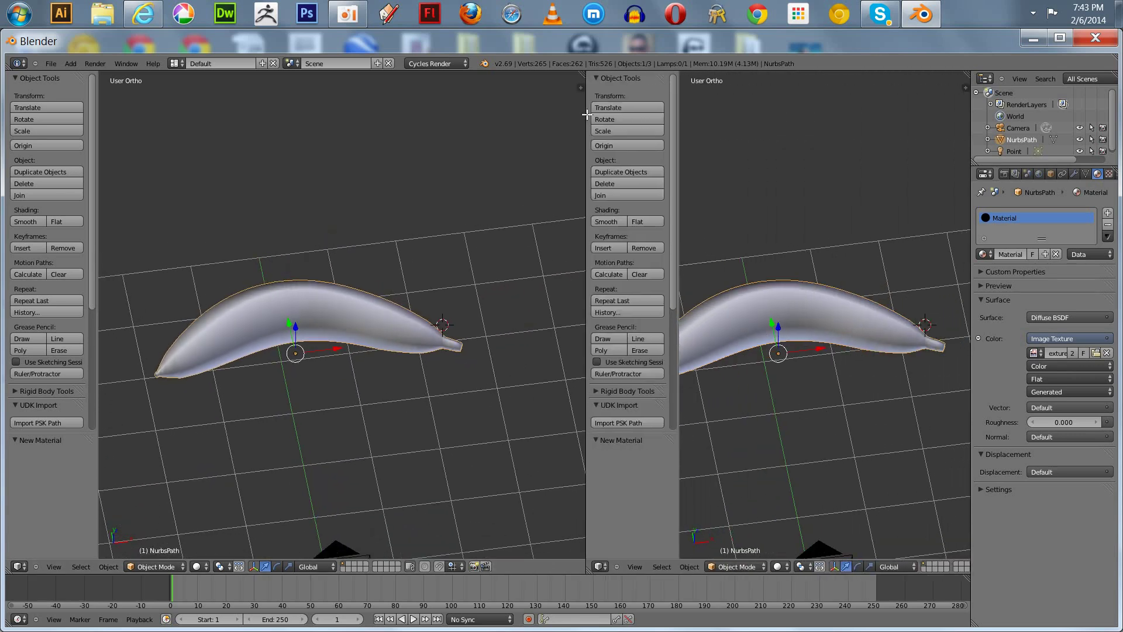
{"action": "left_click", "coordinate": [599, 567]}
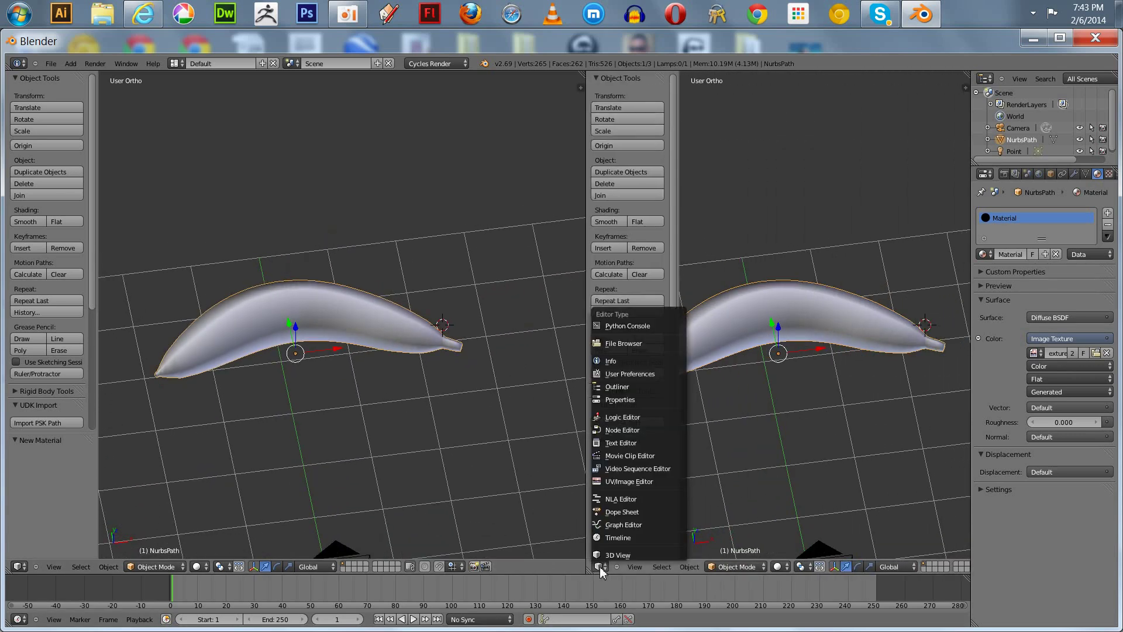
{"action": "left_click", "coordinate": [614, 430]}
{"action": "scroll", "coordinate": [692, 391], "scroll_direction": "up", "scroll_amount": 3}
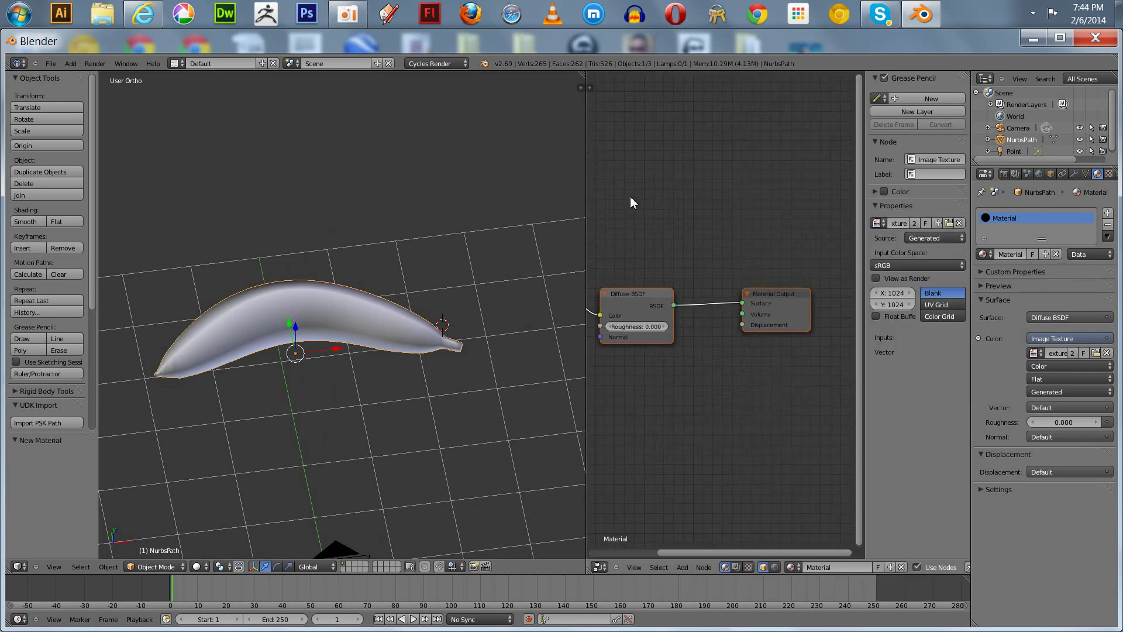
{"action": "middle_click_drag", "start_coordinate": [635, 206], "coordinate": [826, 177]}
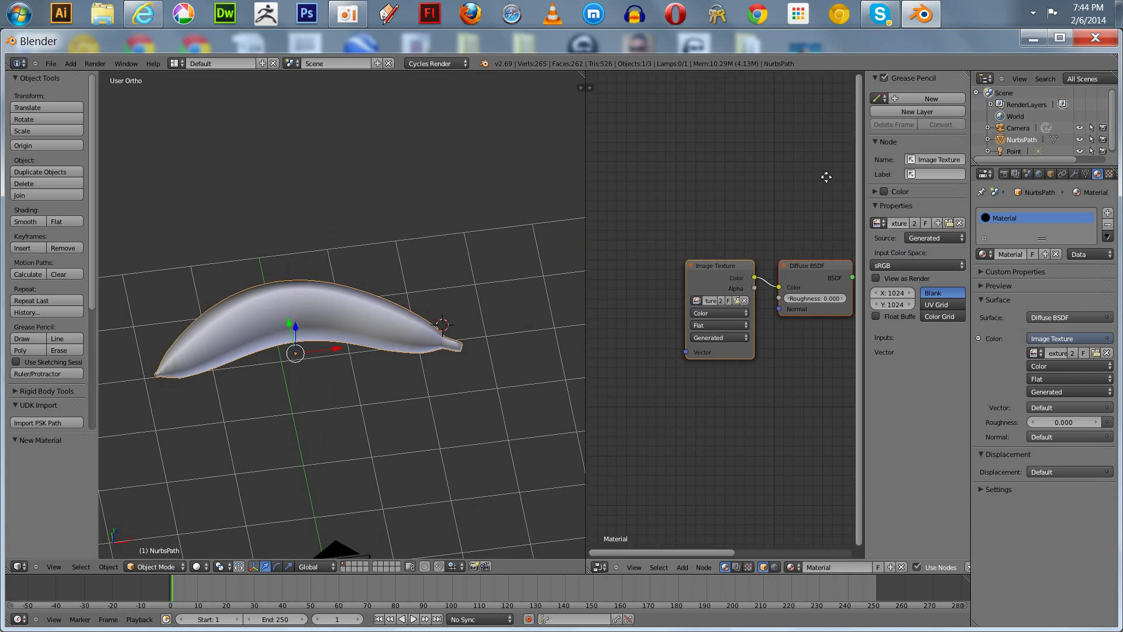
{"action": "left_click_drag", "start_coordinate": [723, 284], "coordinate": [686, 272]}
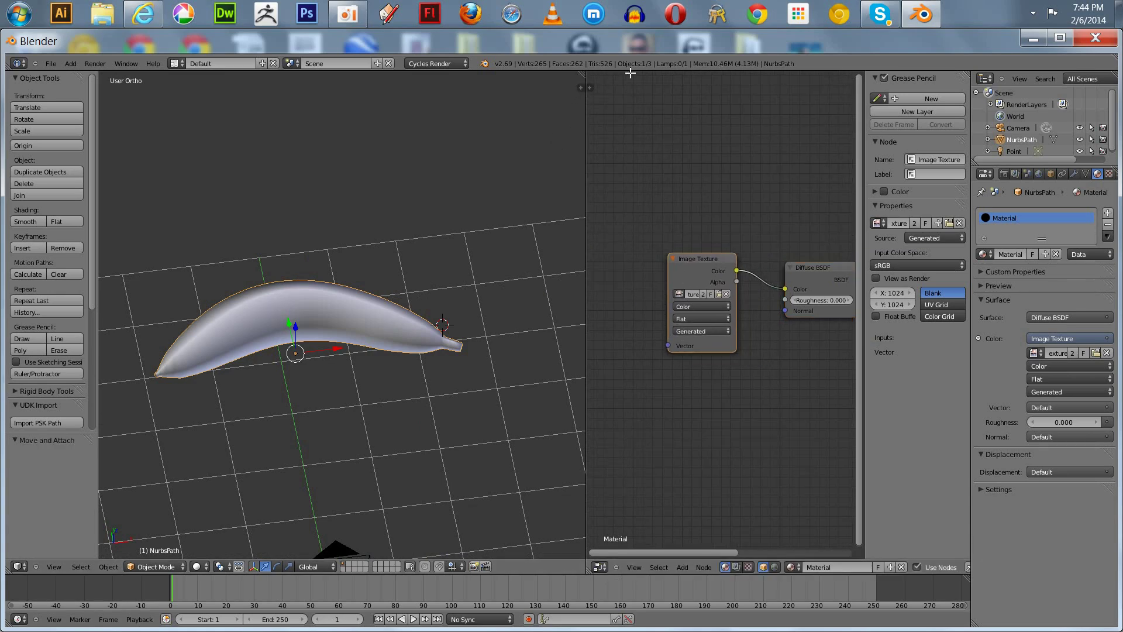
{"action": "left_click_drag", "start_coordinate": [630, 73], "coordinate": [573, 76]}
{"action": "scroll", "coordinate": [630, 143], "scroll_direction": "down", "scroll_amount": 3}
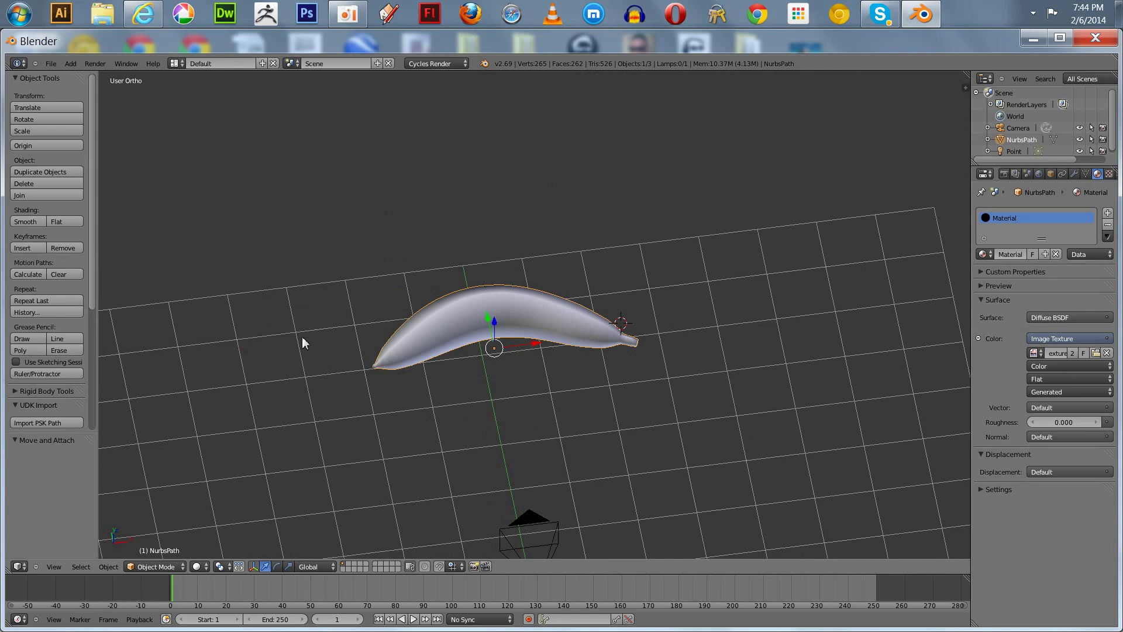
Put the banana in Texture Paint mode and set the brush colour to bright yellow.
{"action": "left_click", "coordinate": [144, 566]}
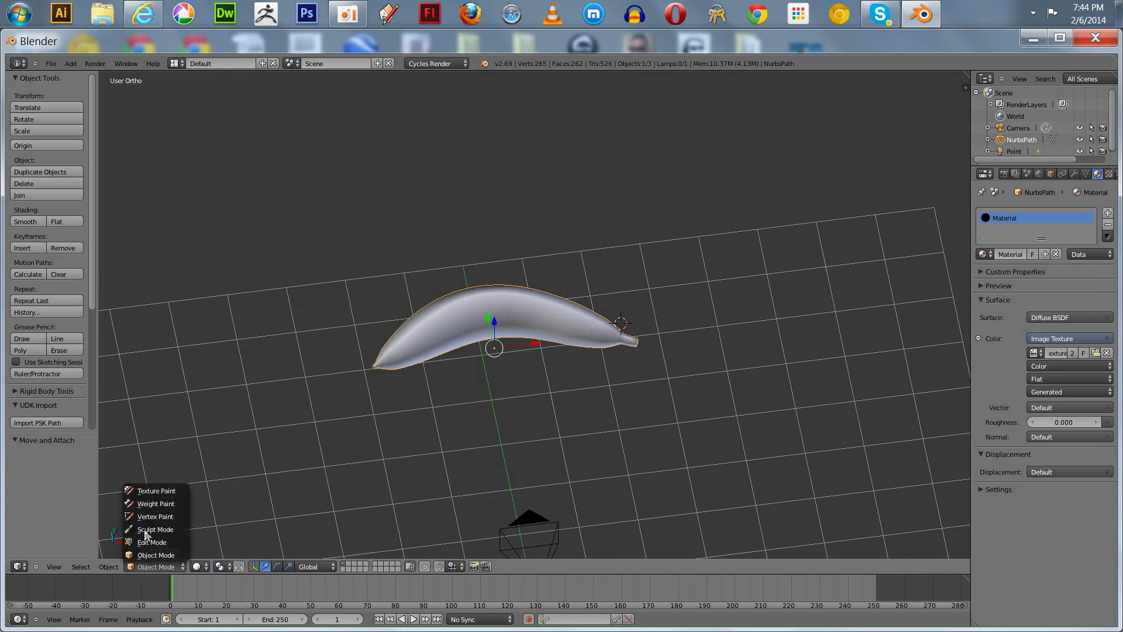
{"action": "left_click", "coordinate": [144, 490]}
{"action": "mouse_move", "coordinate": [439, 459]}
{"action": "middle_mouse_down"}
{"action": "mouse_move", "coordinate": [419, 438]}
{"action": "mouse_move", "coordinate": [452, 467]}
{"action": "middle_mouse_up"}
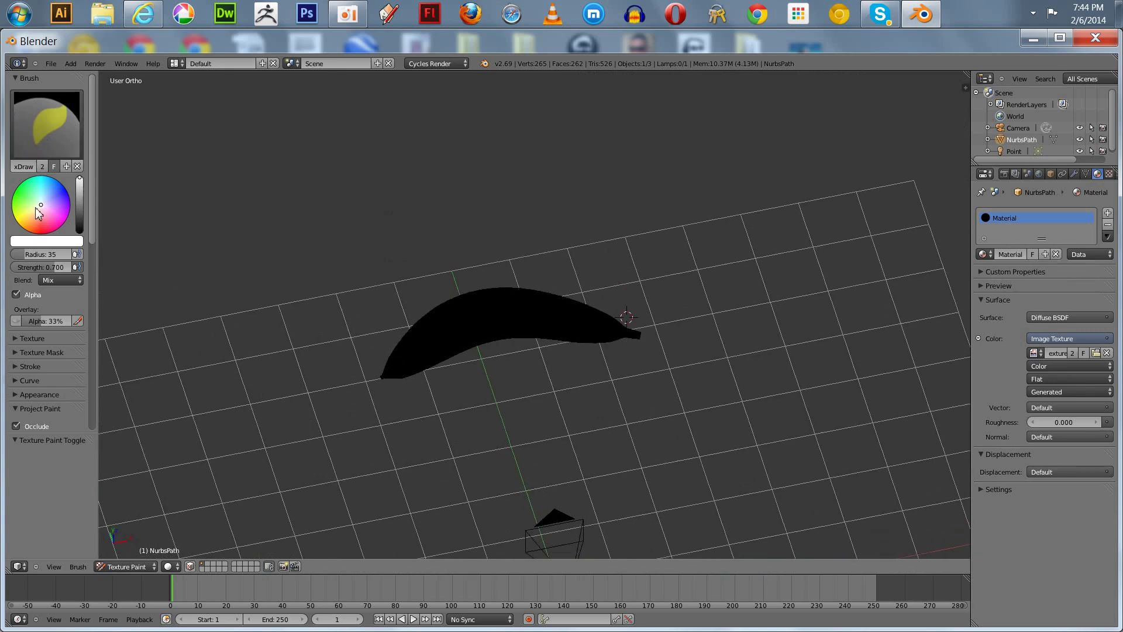
{"action": "left_click_drag", "start_coordinate": [36, 212], "coordinate": [15, 223]}
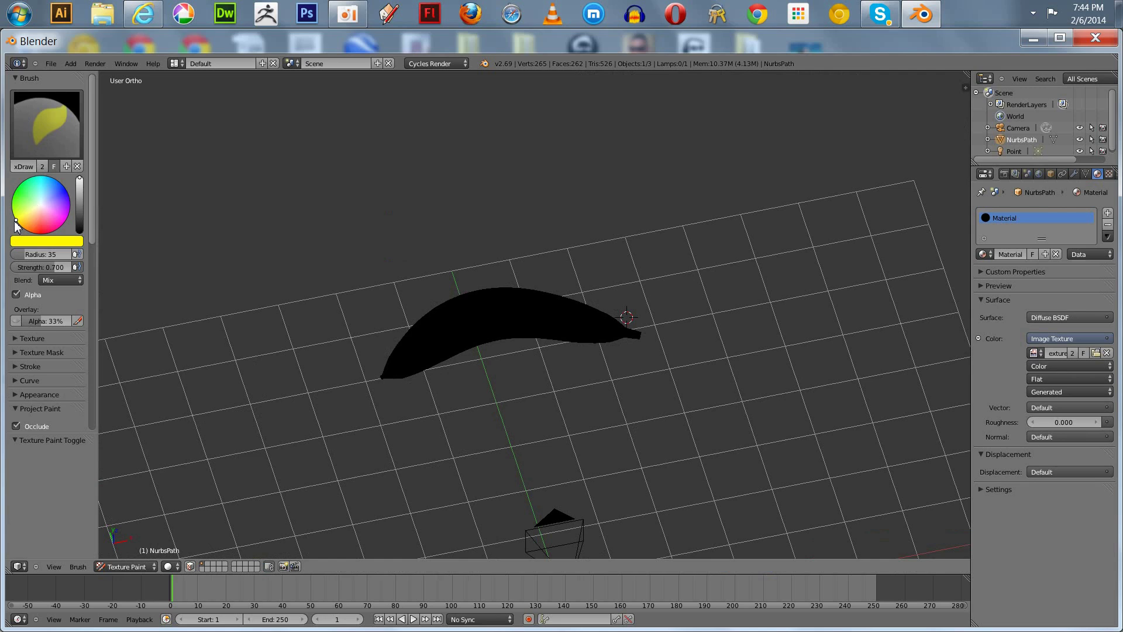
Paint the first visible sides of the banana yellow from the tip to the stem.
{"action": "left_click", "coordinate": [409, 363]}
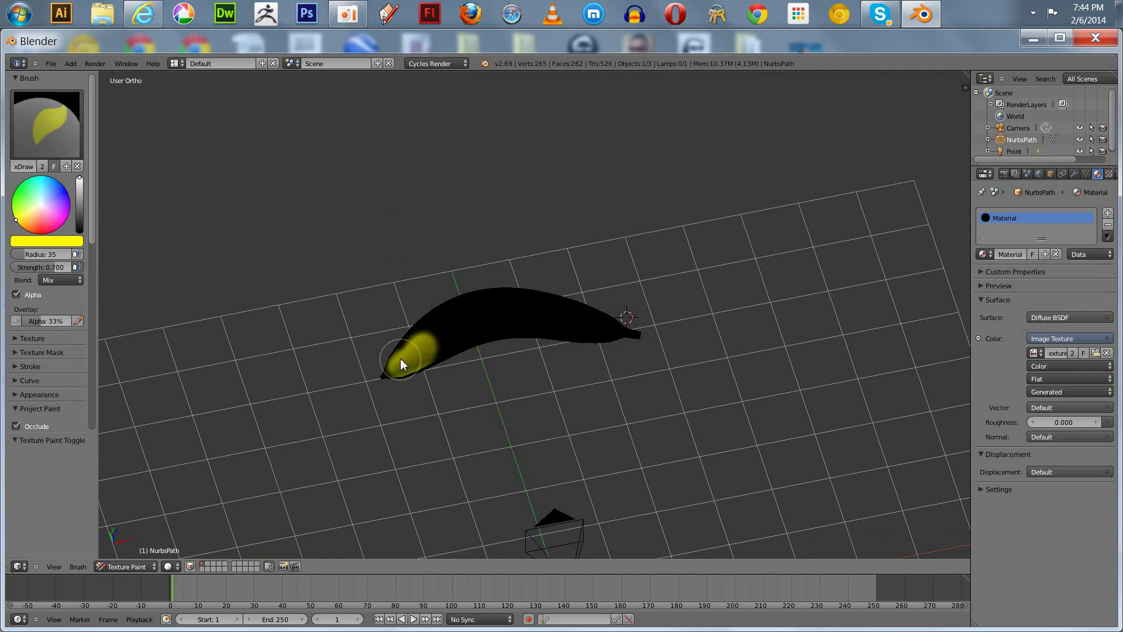
{"action": "mouse_move", "coordinate": [410, 333]}
{"action": "left_mouse_down"}
{"action": "mouse_move", "coordinate": [451, 322]}
{"action": "mouse_move", "coordinate": [655, 334]}
{"action": "mouse_move", "coordinate": [576, 340]}
{"action": "left_mouse_up"}
{"action": "left_click_drag", "start_coordinate": [446, 303], "coordinate": [580, 310]}
{"action": "left_click_drag", "start_coordinate": [380, 371], "coordinate": [497, 331]}
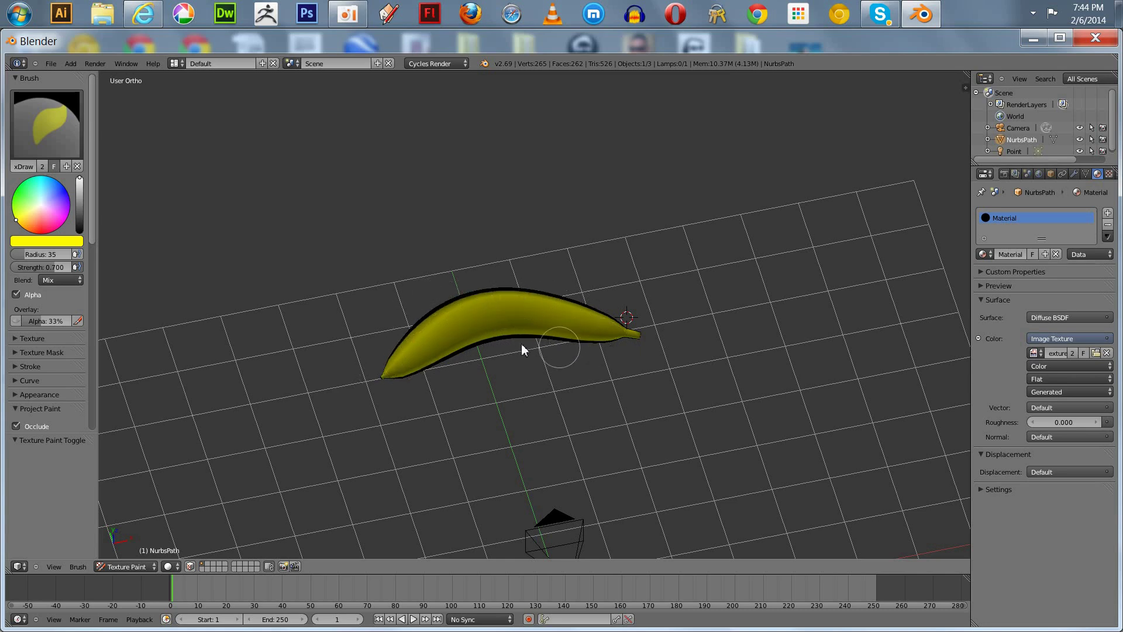
{"action": "mouse_move", "coordinate": [504, 418]}
{"action": "middle_mouse_down"}
{"action": "mouse_move", "coordinate": [514, 426]}
{"action": "mouse_move", "coordinate": [421, 379]}
{"action": "mouse_move", "coordinate": [441, 324]}
{"action": "mouse_move", "coordinate": [486, 351]}
{"action": "mouse_move", "coordinate": [454, 408]}
{"action": "mouse_move", "coordinate": [448, 382]}
{"action": "middle_mouse_up"}
{"action": "mouse_move", "coordinate": [468, 312]}
{"action": "left_mouse_down"}
{"action": "mouse_move", "coordinate": [476, 328]}
{"action": "mouse_move", "coordinate": [601, 334]}
{"action": "mouse_move", "coordinate": [393, 305]}
{"action": "mouse_move", "coordinate": [432, 321]}
{"action": "left_mouse_up"}
Set the brush strength to 1.000 and paint the remaining black areas around the banana yellow.
{"action": "left_click_drag", "start_coordinate": [44, 267], "coordinate": [101, 272]}
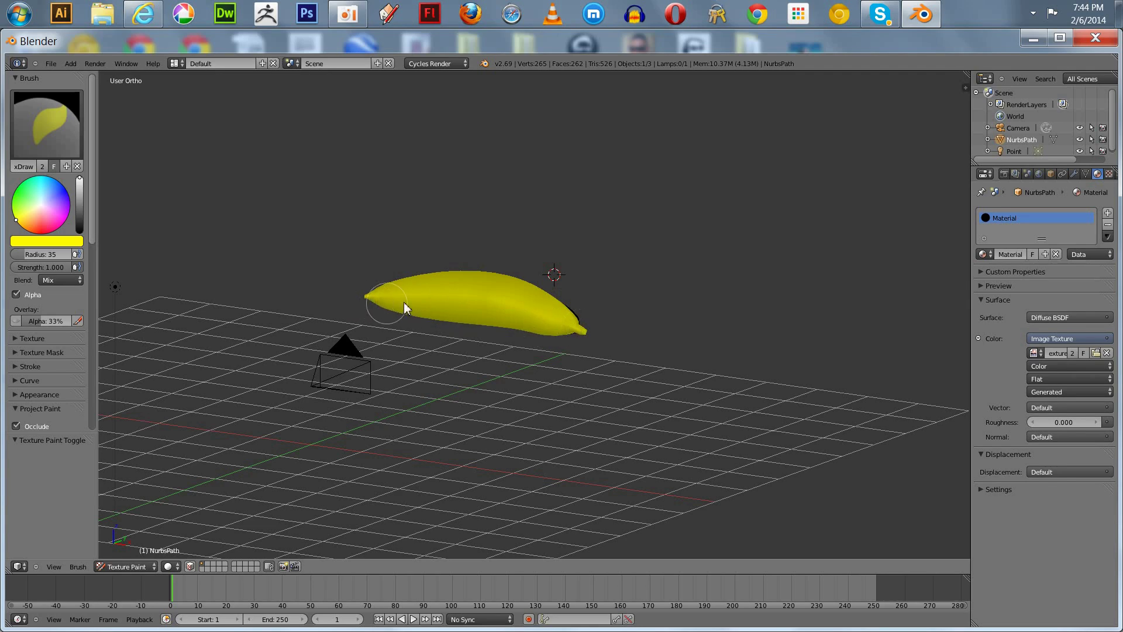
{"action": "mouse_move", "coordinate": [658, 240]}
{"action": "middle_mouse_down"}
{"action": "mouse_move", "coordinate": [546, 292]}
{"action": "mouse_move", "coordinate": [459, 253]}
{"action": "mouse_move", "coordinate": [454, 310]}
{"action": "middle_mouse_up"}
{"action": "mouse_move", "coordinate": [453, 310]}
{"action": "left_mouse_down"}
{"action": "mouse_move", "coordinate": [523, 318]}
{"action": "mouse_move", "coordinate": [417, 300]}
{"action": "mouse_move", "coordinate": [573, 303]}
{"action": "mouse_move", "coordinate": [583, 327]}
{"action": "mouse_move", "coordinate": [522, 323]}
{"action": "mouse_move", "coordinate": [633, 303]}
{"action": "mouse_move", "coordinate": [570, 290]}
{"action": "mouse_move", "coordinate": [623, 301]}
{"action": "mouse_move", "coordinate": [635, 323]}
{"action": "mouse_move", "coordinate": [586, 323]}
{"action": "mouse_move", "coordinate": [624, 290]}
{"action": "mouse_move", "coordinate": [672, 289]}
{"action": "mouse_move", "coordinate": [631, 311]}
{"action": "mouse_move", "coordinate": [681, 297]}
{"action": "mouse_move", "coordinate": [602, 320]}
{"action": "mouse_move", "coordinate": [451, 317]}
{"action": "mouse_move", "coordinate": [617, 355]}
{"action": "left_mouse_up"}
{"action": "middle_click_drag", "start_coordinate": [617, 357], "coordinate": [464, 326]}
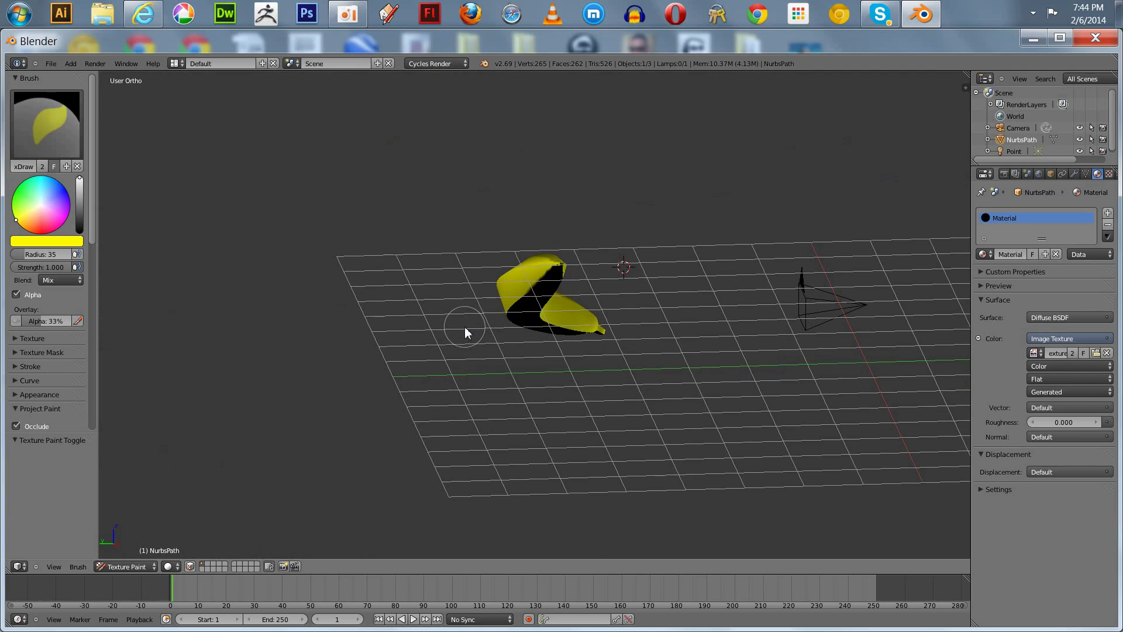
{"action": "mouse_move", "coordinate": [570, 267]}
{"action": "left_mouse_down"}
{"action": "mouse_move", "coordinate": [527, 315]}
{"action": "mouse_move", "coordinate": [532, 300]}
{"action": "mouse_move", "coordinate": [550, 322]}
{"action": "left_mouse_up"}
{"action": "mouse_move", "coordinate": [590, 381]}
{"action": "middle_mouse_down"}
{"action": "mouse_move", "coordinate": [577, 319]}
{"action": "mouse_move", "coordinate": [596, 271]}
{"action": "middle_mouse_up"}
{"action": "mouse_move", "coordinate": [532, 260]}
{"action": "left_mouse_down"}
{"action": "mouse_move", "coordinate": [580, 366]}
{"action": "mouse_move", "coordinate": [562, 381]}
{"action": "mouse_move", "coordinate": [592, 401]}
{"action": "mouse_move", "coordinate": [565, 294]}
{"action": "left_mouse_up"}
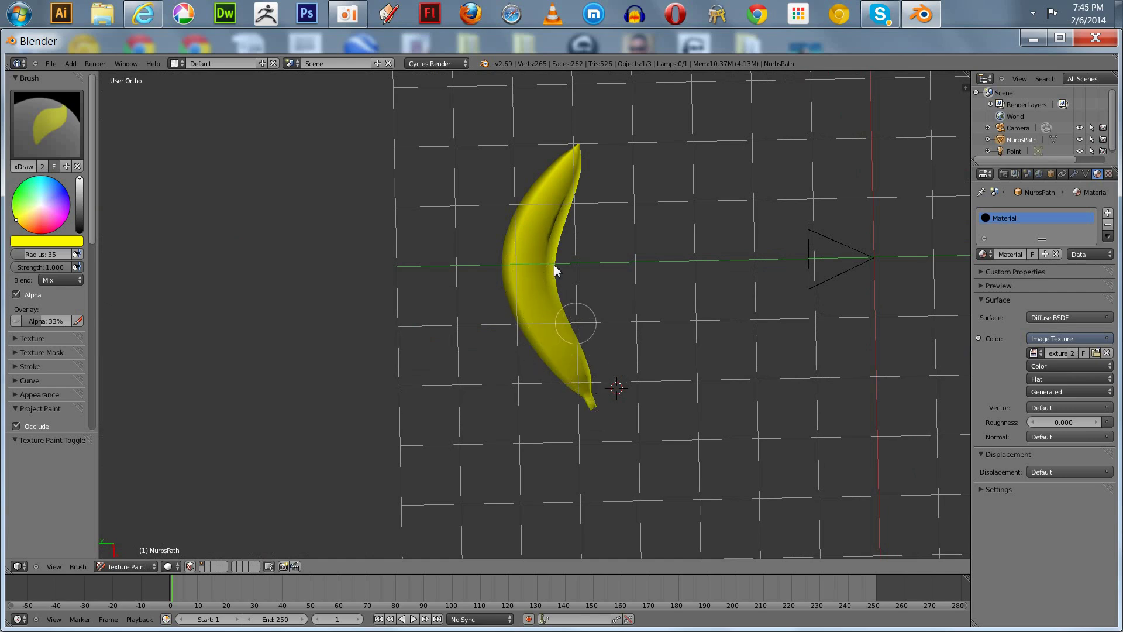
{"action": "mouse_move", "coordinate": [531, 253]}
{"action": "left_mouse_down"}
{"action": "mouse_move", "coordinate": [556, 243]}
{"action": "mouse_move", "coordinate": [576, 143]}
{"action": "mouse_move", "coordinate": [544, 198]}
{"action": "left_mouse_up"}
{"action": "mouse_move", "coordinate": [514, 193]}
{"action": "middle_mouse_down"}
{"action": "mouse_move", "coordinate": [466, 334]}
{"action": "mouse_move", "coordinate": [507, 426]}
{"action": "middle_mouse_up"}
{"action": "mouse_move", "coordinate": [369, 380]}
{"action": "middle_mouse_down"}
{"action": "mouse_move", "coordinate": [416, 446]}
{"action": "mouse_move", "coordinate": [556, 421]}
{"action": "middle_mouse_up"}
{"action": "left_click_drag", "start_coordinate": [556, 422], "coordinate": [518, 332]}
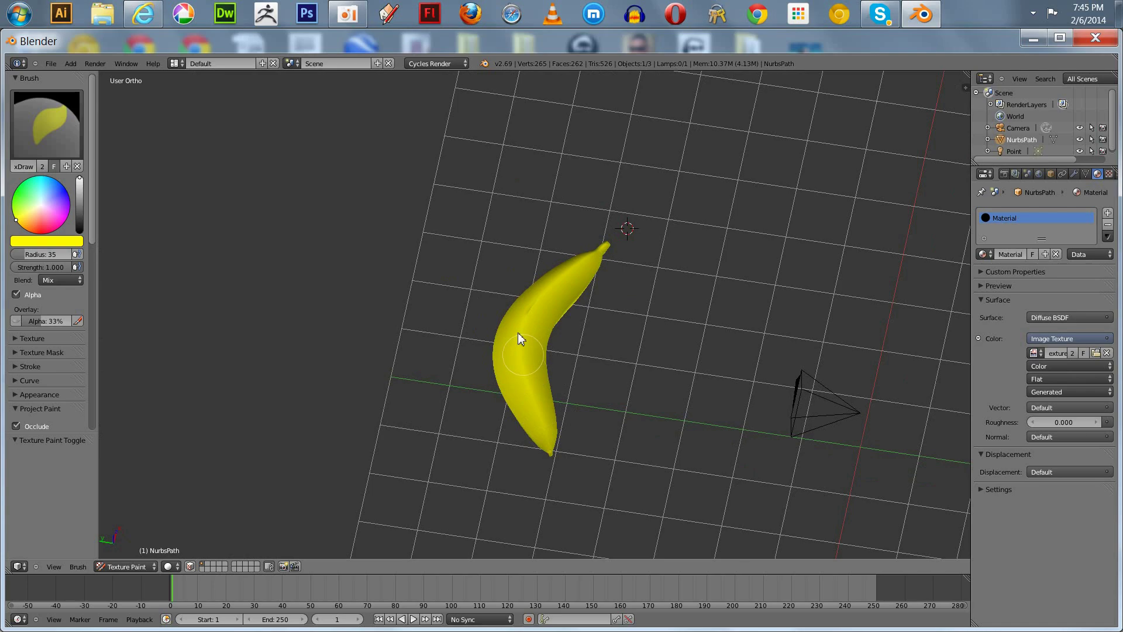
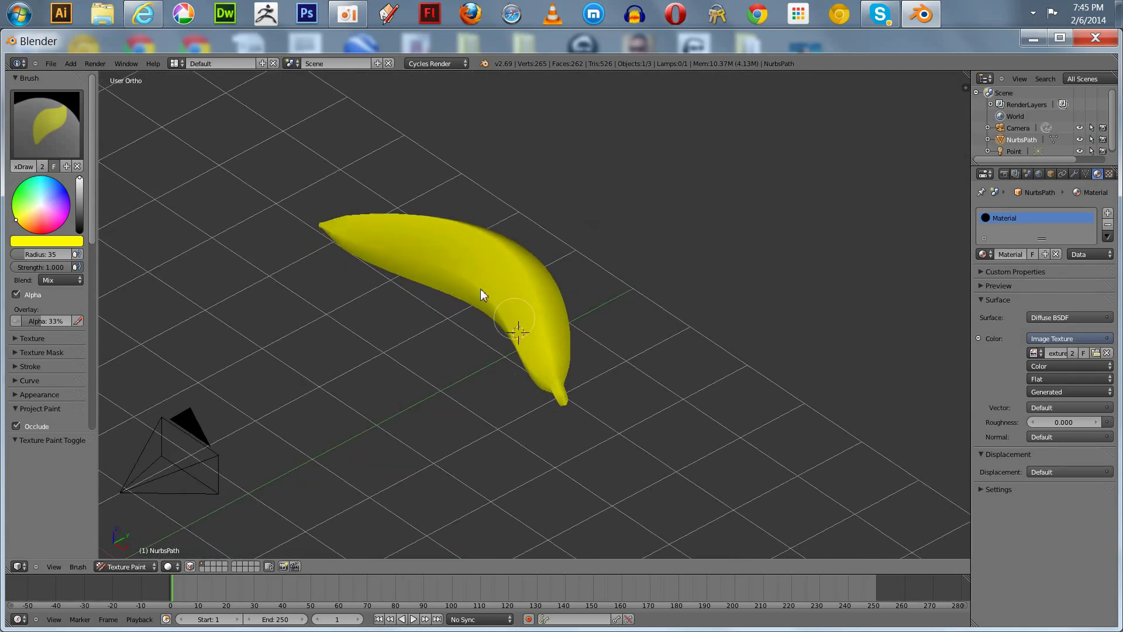
Set the brush colour to dark red and the brush strength to 0.875.
{"action": "middle_click_drag", "start_coordinate": [346, 369], "coordinate": [389, 398]}
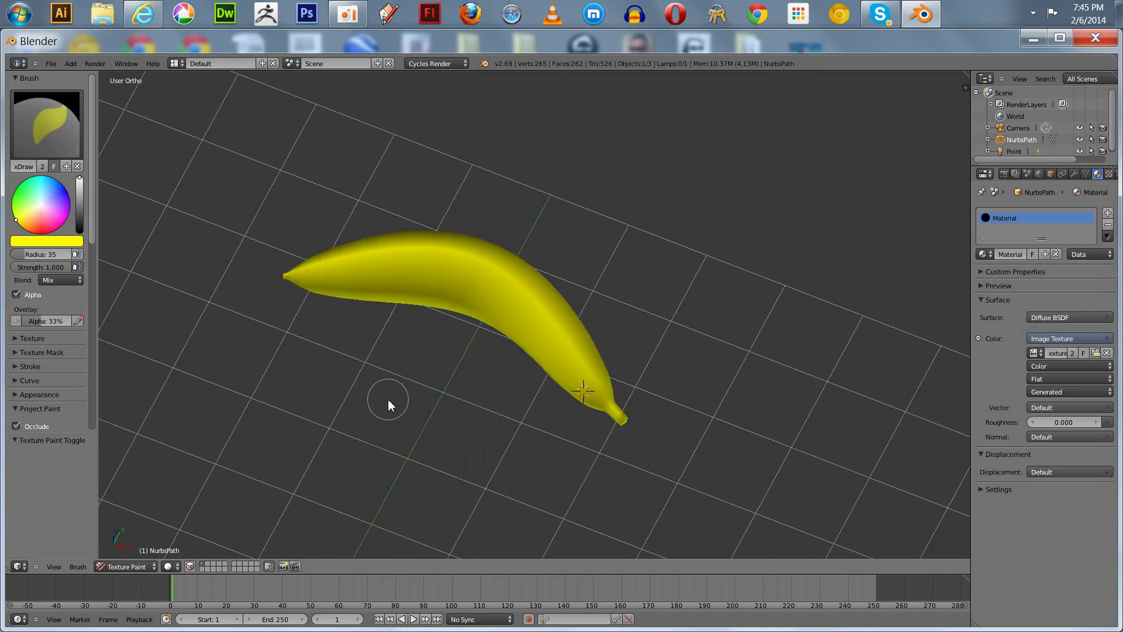
{"action": "scroll", "coordinate": [393, 406], "scroll_direction": "up", "scroll_amount": 2}
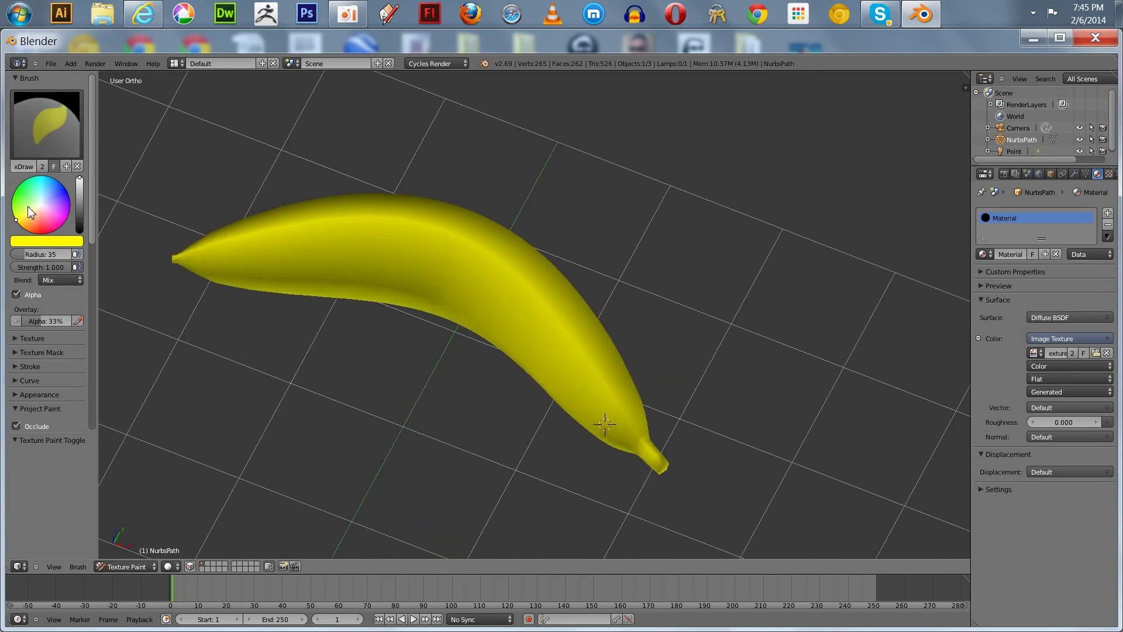
{"action": "left_click_drag", "start_coordinate": [28, 222], "coordinate": [42, 241]}
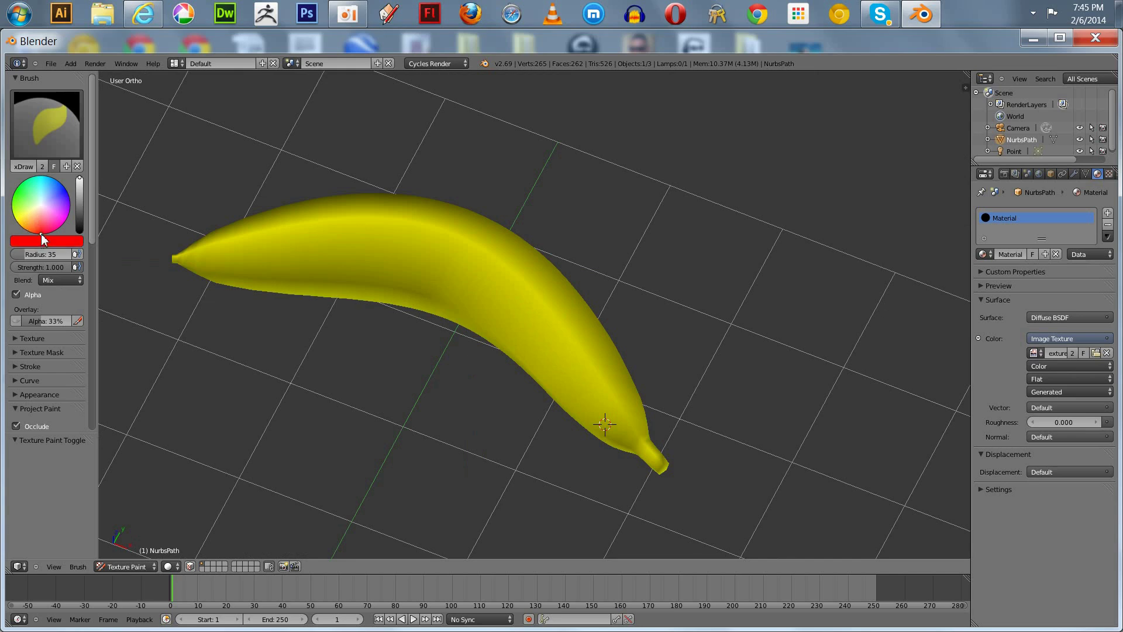
{"action": "left_click_drag", "start_coordinate": [80, 177], "coordinate": [84, 218]}
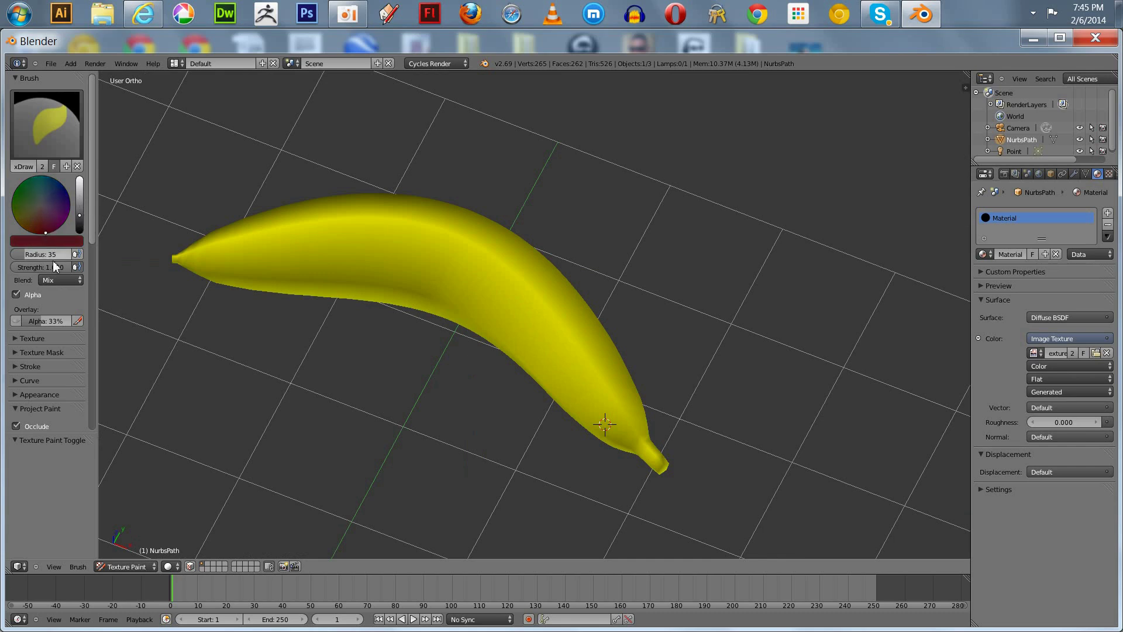
{"action": "left_click_drag", "start_coordinate": [58, 268], "coordinate": [49, 264]}
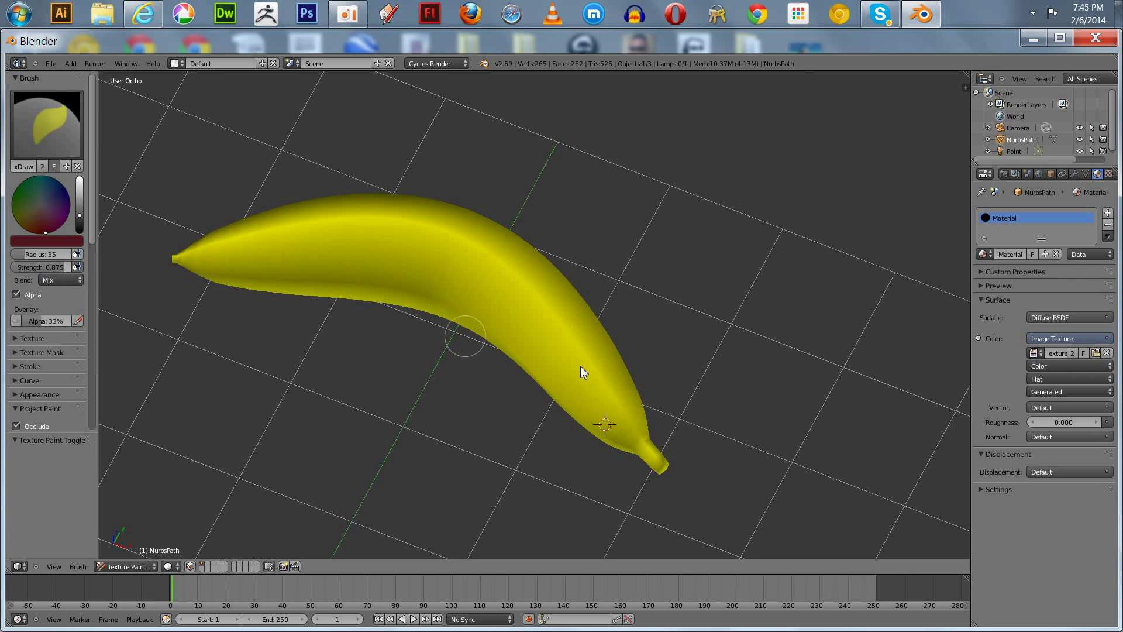
Switch to the Brush paint brush for the banana's stem and set its stroke method to Airbrush.
{"action": "middle_click_drag", "start_coordinate": [527, 486], "coordinate": [337, 383], "text": "shift"}
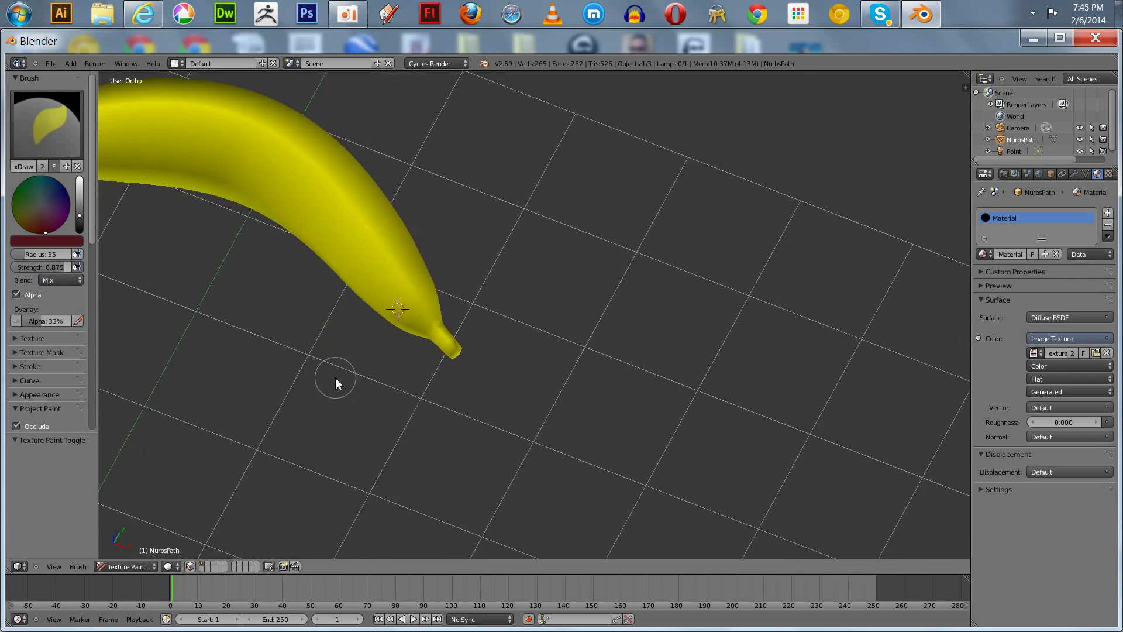
{"action": "scroll", "coordinate": [362, 389], "scroll_direction": "up", "scroll_amount": 5}
{"action": "middle_click_drag", "start_coordinate": [432, 416], "coordinate": [612, 386], "text": "shift"}
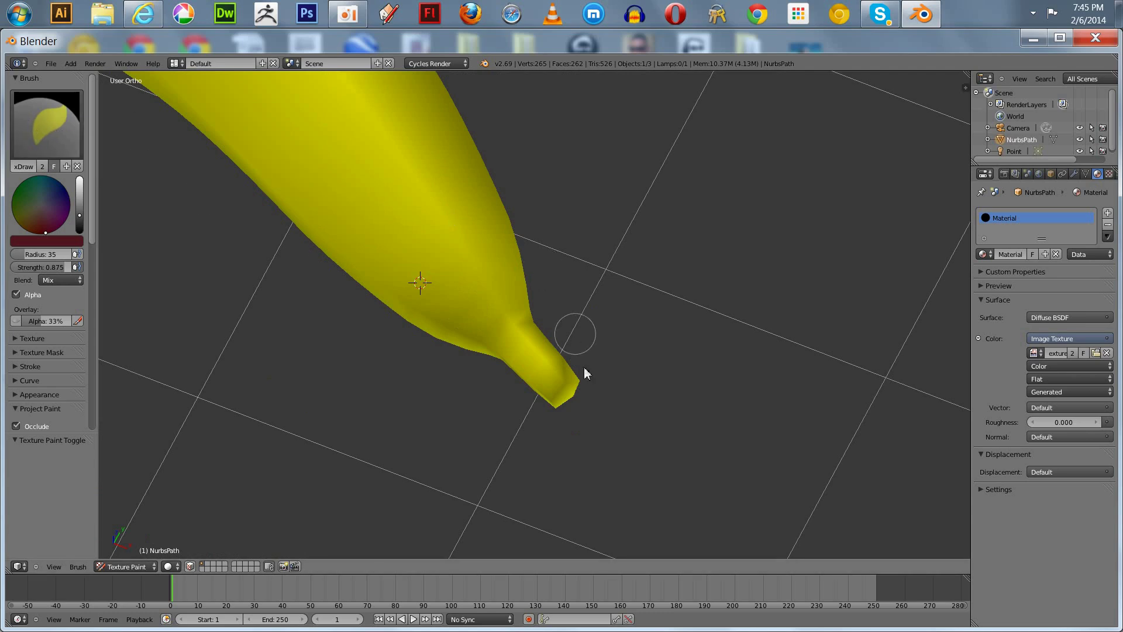
{"action": "left_click", "coordinate": [38, 134]}
{"action": "left_click", "coordinate": [33, 203]}
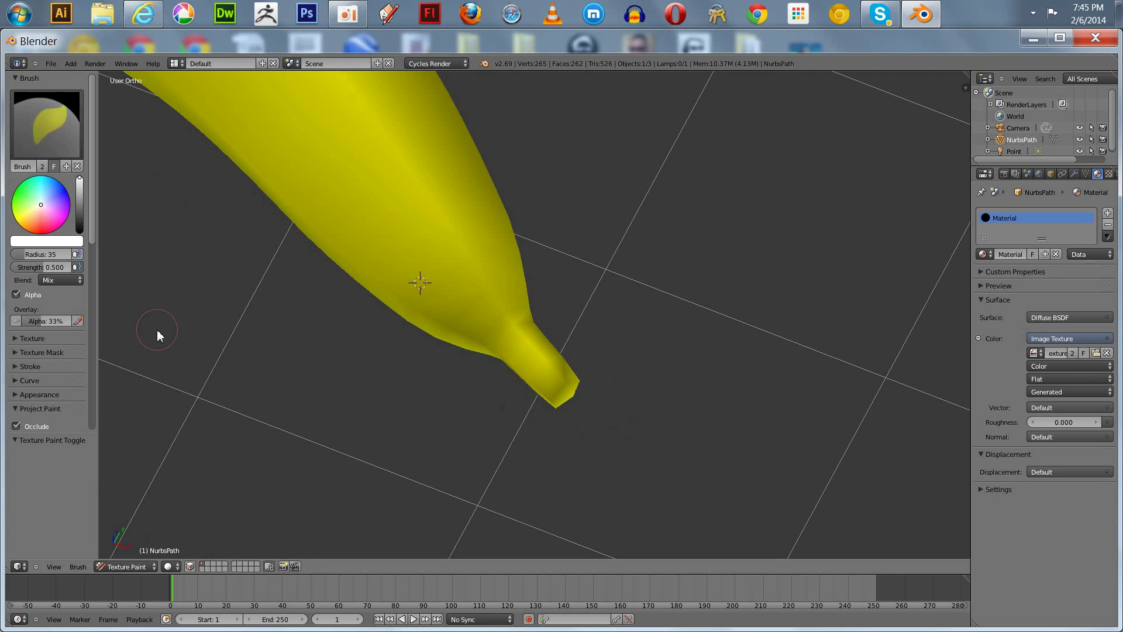
{"action": "key", "text": "e"}
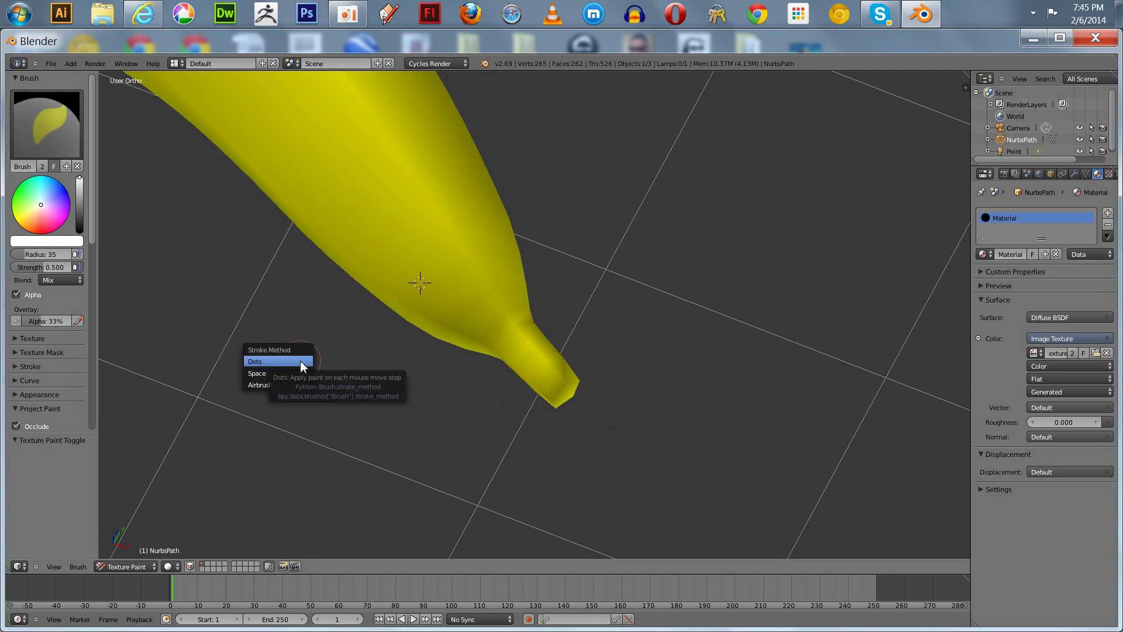
{"action": "left_click", "coordinate": [267, 385]}
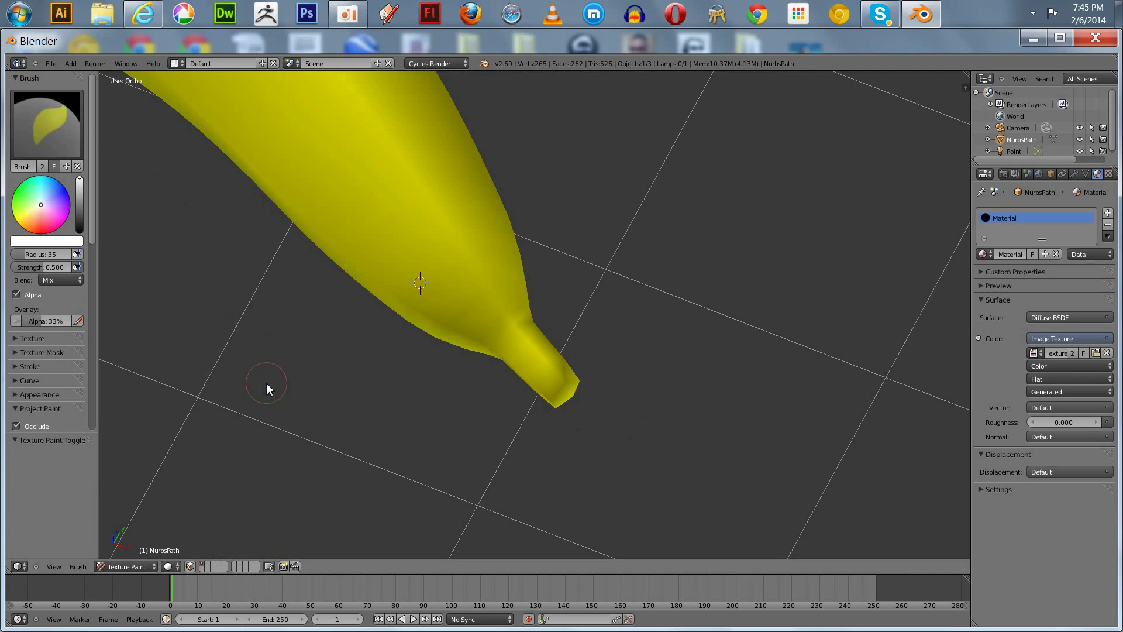
Set the brush colour to dark red and paint over the first visible side of the stem.
{"action": "left_click_drag", "start_coordinate": [549, 391], "coordinate": [544, 381]}
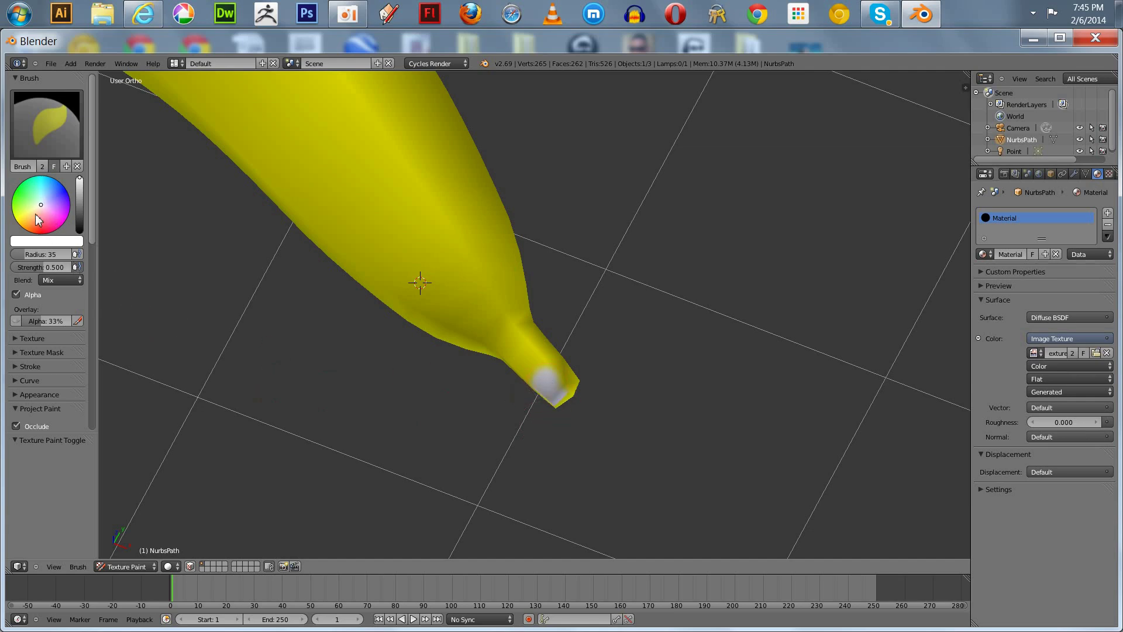
{"action": "left_click", "coordinate": [40, 231]}
{"action": "left_click", "coordinate": [28, 240]}
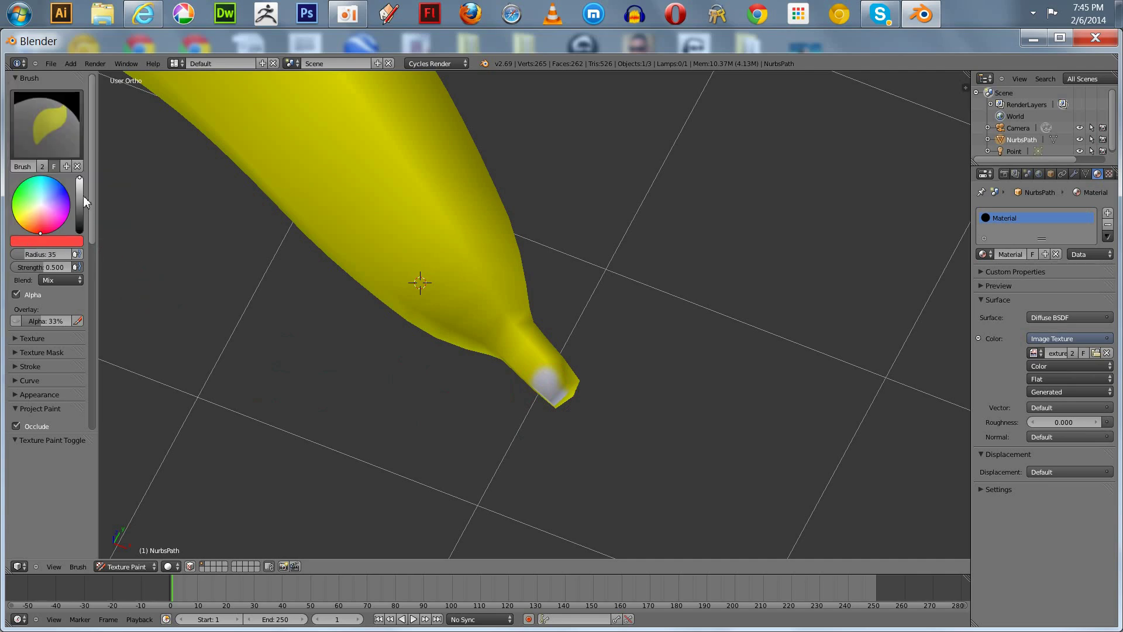
{"action": "mouse_move", "coordinate": [79, 181]}
{"action": "left_mouse_down"}
{"action": "mouse_move", "coordinate": [77, 223]}
{"action": "mouse_move", "coordinate": [79, 212]}
{"action": "left_mouse_up"}
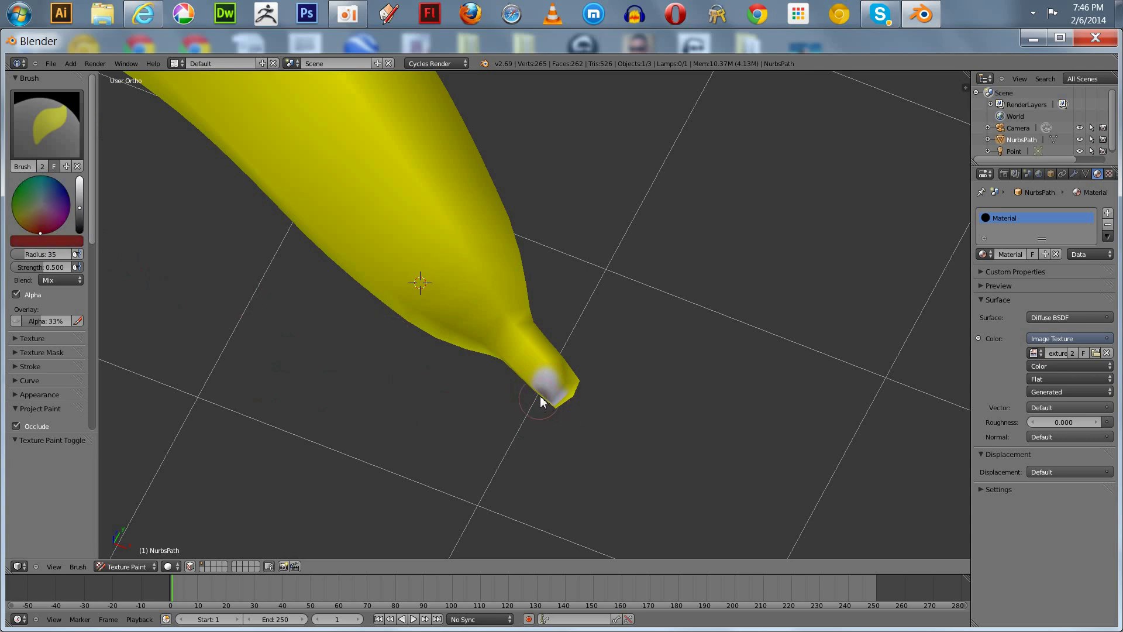
{"action": "mouse_move", "coordinate": [545, 384]}
{"action": "left_mouse_down"}
{"action": "mouse_move", "coordinate": [530, 359]}
{"action": "mouse_move", "coordinate": [522, 381]}
{"action": "mouse_move", "coordinate": [534, 336]}
{"action": "mouse_move", "coordinate": [531, 354]}
{"action": "mouse_move", "coordinate": [562, 377]}
{"action": "mouse_move", "coordinate": [562, 352]}
{"action": "mouse_move", "coordinate": [570, 382]}
{"action": "mouse_move", "coordinate": [514, 375]}
{"action": "mouse_move", "coordinate": [525, 346]}
{"action": "left_mouse_up"}
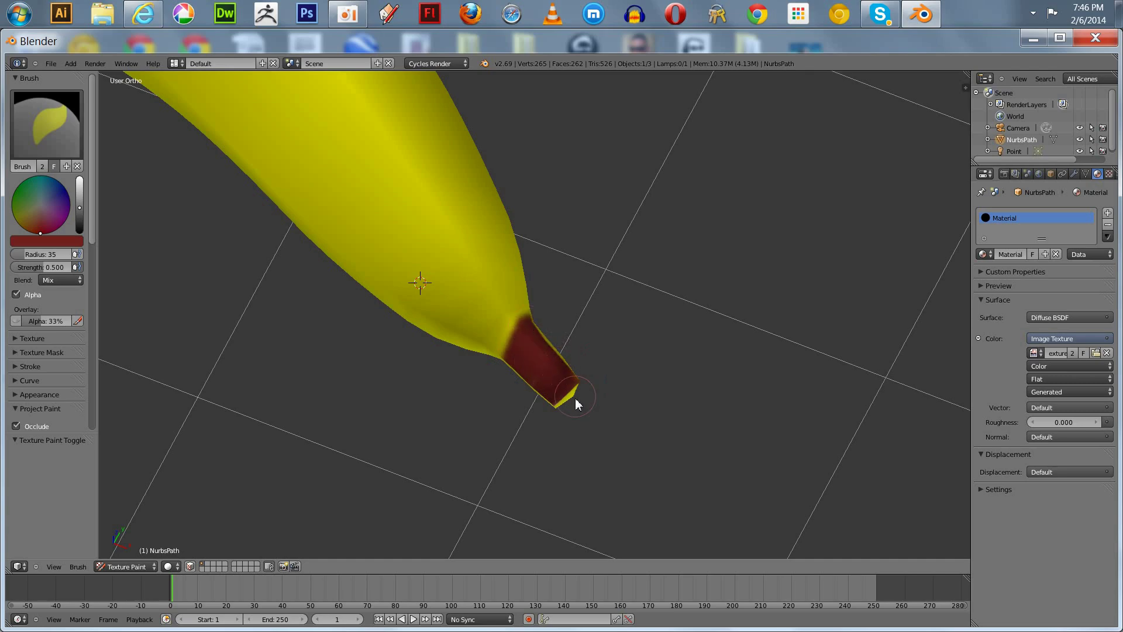
Paint the remaining yellow sides and the end of the stem dark red.
{"action": "mouse_move", "coordinate": [468, 439]}
{"action": "middle_mouse_down"}
{"action": "mouse_move", "coordinate": [526, 368]}
{"action": "mouse_move", "coordinate": [534, 284]}
{"action": "mouse_move", "coordinate": [644, 243]}
{"action": "middle_mouse_up"}
{"action": "middle_click_drag", "start_coordinate": [788, 278], "coordinate": [714, 535], "text": "shift"}
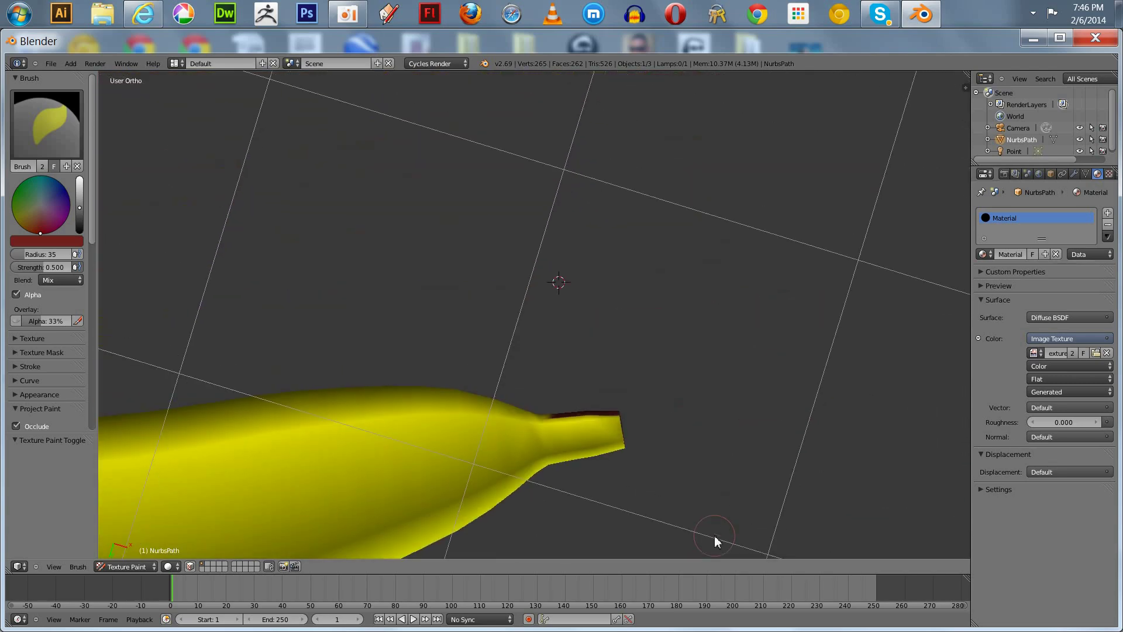
{"action": "mouse_move", "coordinate": [562, 426]}
{"action": "middle_mouse_down"}
{"action": "mouse_move", "coordinate": [588, 432]}
{"action": "mouse_move", "coordinate": [595, 461]}
{"action": "mouse_move", "coordinate": [598, 335]}
{"action": "middle_mouse_up"}
{"action": "mouse_move", "coordinate": [618, 359]}
{"action": "left_mouse_down"}
{"action": "mouse_move", "coordinate": [608, 388]}
{"action": "mouse_move", "coordinate": [590, 360]}
{"action": "mouse_move", "coordinate": [608, 382]}
{"action": "mouse_move", "coordinate": [636, 359]}
{"action": "mouse_move", "coordinate": [633, 330]}
{"action": "mouse_move", "coordinate": [653, 317]}
{"action": "mouse_move", "coordinate": [664, 354]}
{"action": "left_mouse_up"}
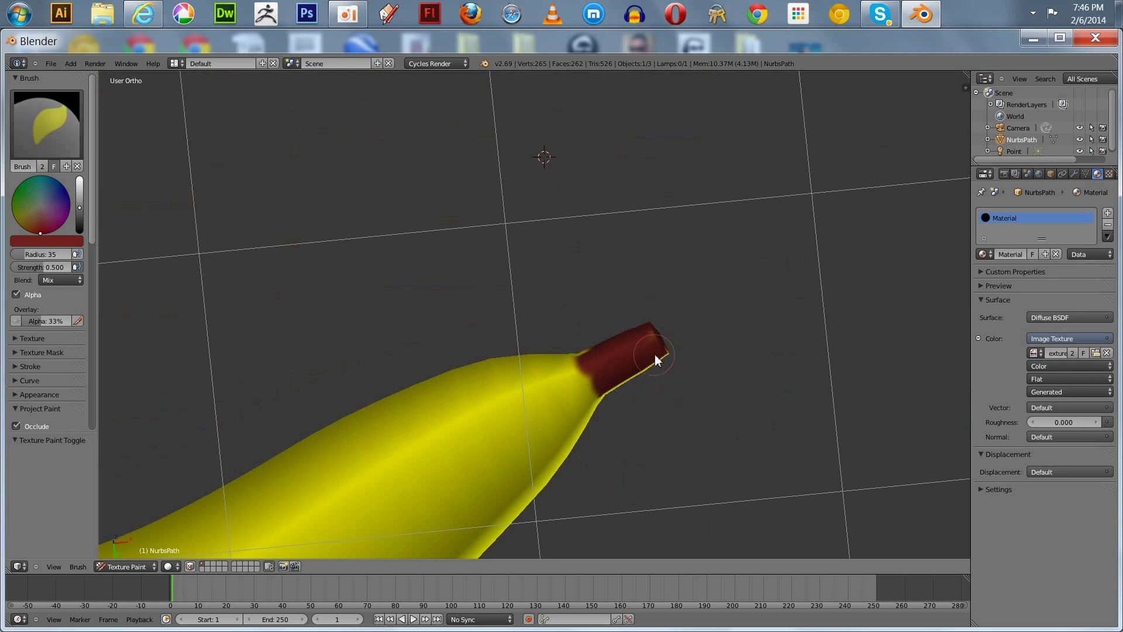
{"action": "mouse_move", "coordinate": [552, 306]}
{"action": "middle_mouse_down"}
{"action": "mouse_move", "coordinate": [536, 306]}
{"action": "mouse_move", "coordinate": [568, 251]}
{"action": "mouse_move", "coordinate": [652, 262]}
{"action": "mouse_move", "coordinate": [626, 222]}
{"action": "mouse_move", "coordinate": [664, 259]}
{"action": "mouse_move", "coordinate": [502, 269]}
{"action": "mouse_move", "coordinate": [462, 402]}
{"action": "mouse_move", "coordinate": [486, 419]}
{"action": "mouse_move", "coordinate": [471, 447]}
{"action": "mouse_move", "coordinate": [555, 270]}
{"action": "middle_mouse_up"}
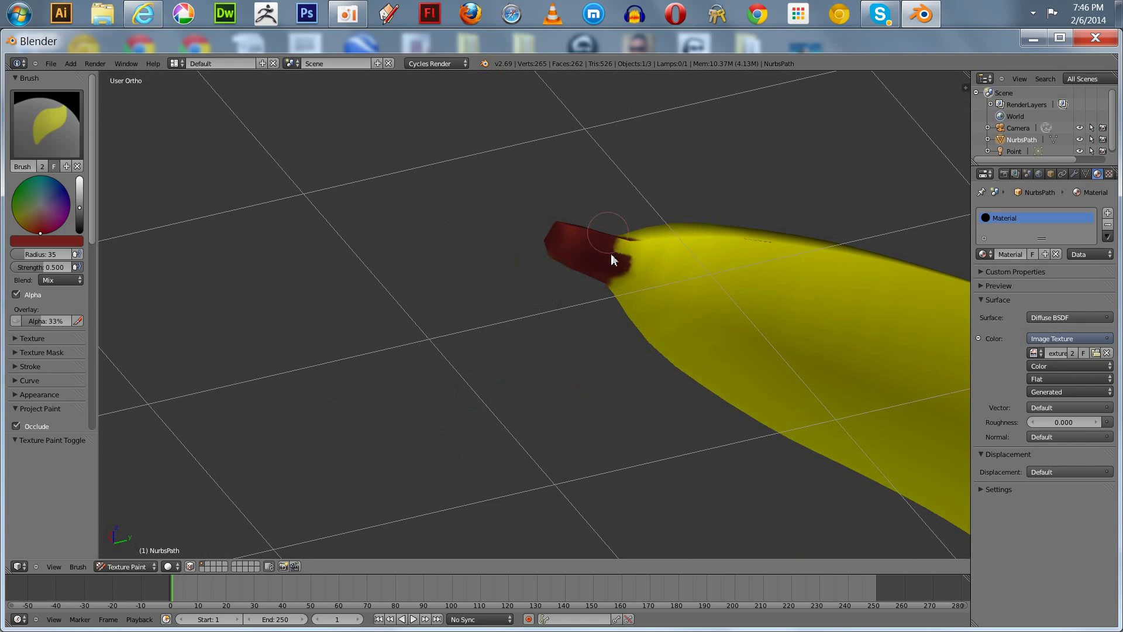
{"action": "mouse_move", "coordinate": [621, 260]}
{"action": "left_mouse_down"}
{"action": "mouse_move", "coordinate": [620, 244]}
{"action": "mouse_move", "coordinate": [582, 283]}
{"action": "left_mouse_up"}
{"action": "mouse_move", "coordinate": [490, 255]}
{"action": "middle_mouse_down"}
{"action": "mouse_move", "coordinate": [484, 276]}
{"action": "mouse_move", "coordinate": [515, 317]}
{"action": "mouse_move", "coordinate": [560, 320]}
{"action": "mouse_move", "coordinate": [609, 259]}
{"action": "mouse_move", "coordinate": [672, 409]}
{"action": "mouse_move", "coordinate": [620, 401]}
{"action": "middle_mouse_up"}
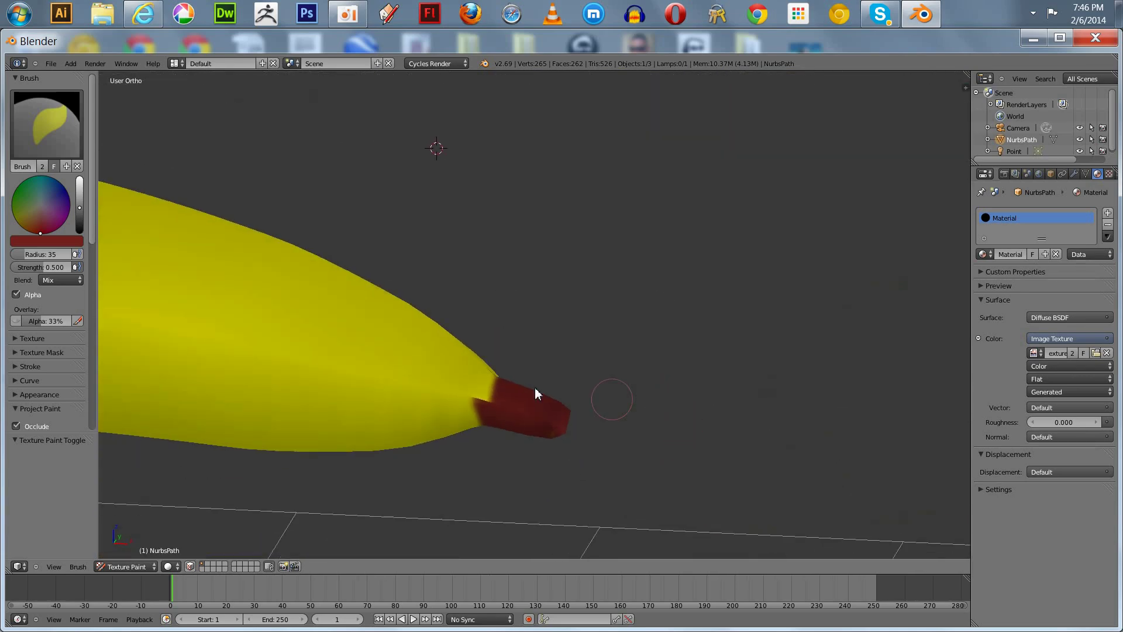
{"action": "middle_click_drag", "start_coordinate": [495, 383], "coordinate": [518, 358]}
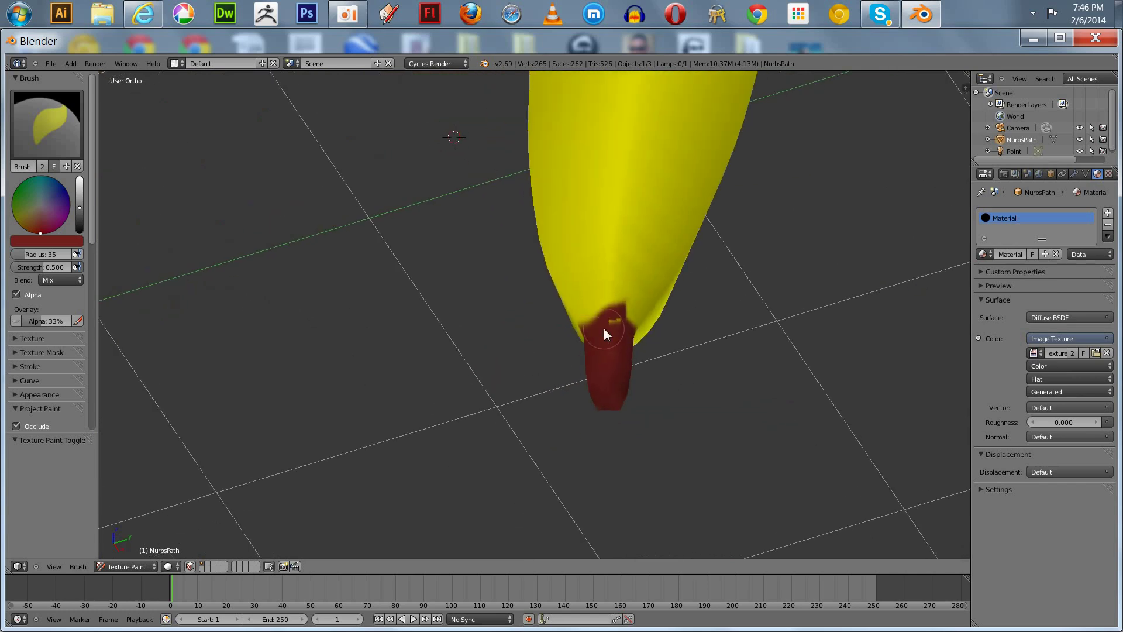
Blend the border between the red stem and the yellow peel all around with the Smear brush.
{"action": "left_click", "coordinate": [51, 133]}
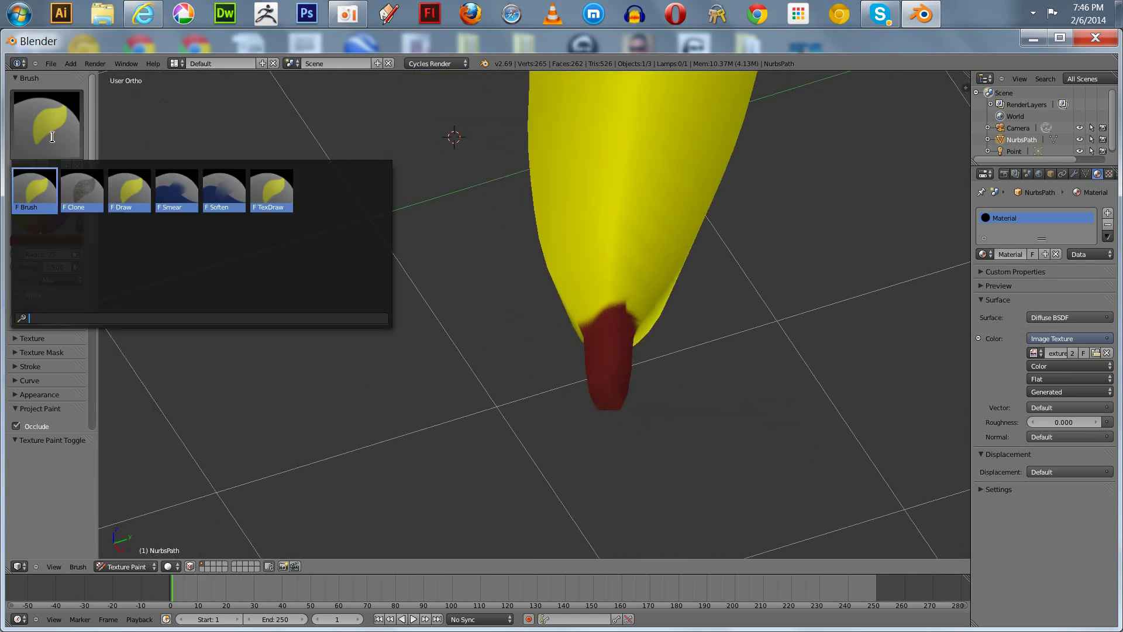
{"action": "left_click", "coordinate": [170, 191]}
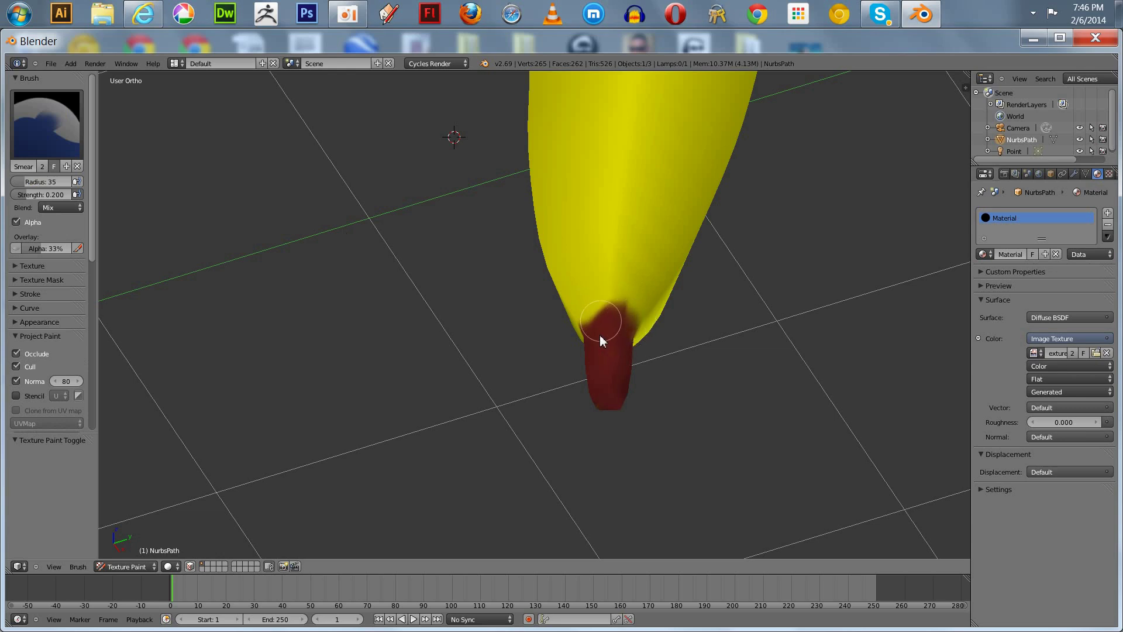
{"action": "mouse_move", "coordinate": [527, 349]}
{"action": "middle_mouse_down"}
{"action": "mouse_move", "coordinate": [566, 313]}
{"action": "mouse_move", "coordinate": [556, 263]}
{"action": "middle_mouse_up"}
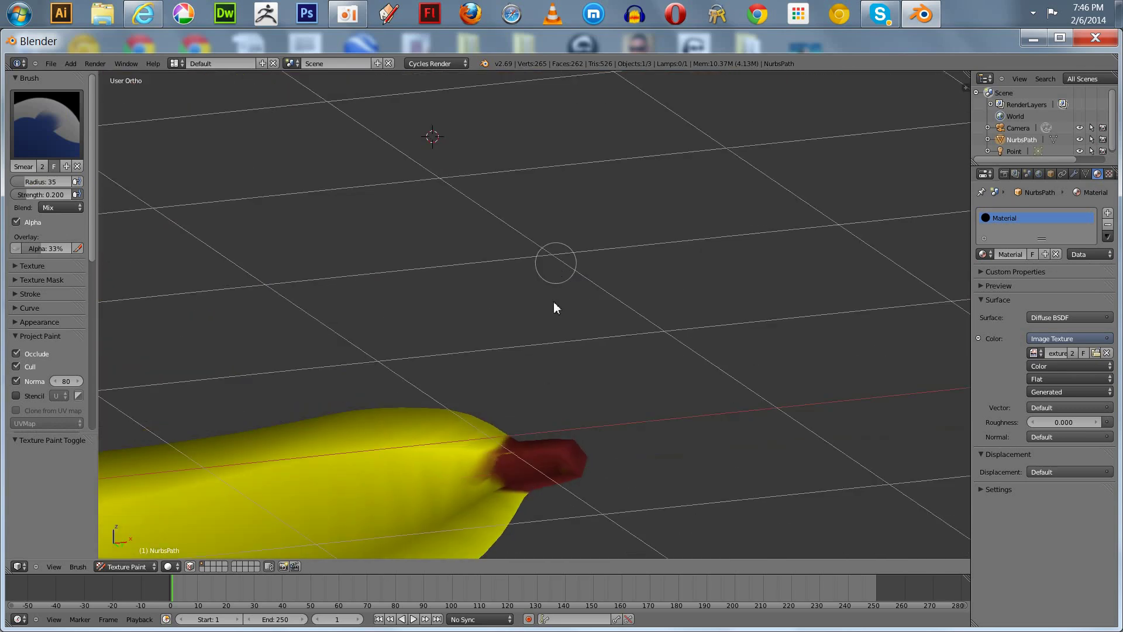
{"action": "mouse_move", "coordinate": [519, 467]}
{"action": "left_mouse_down"}
{"action": "mouse_move", "coordinate": [492, 489]}
{"action": "mouse_move", "coordinate": [521, 486]}
{"action": "mouse_move", "coordinate": [502, 468]}
{"action": "left_mouse_up"}
{"action": "mouse_move", "coordinate": [501, 468]}
{"action": "middle_mouse_down"}
{"action": "mouse_move", "coordinate": [519, 322]}
{"action": "mouse_move", "coordinate": [476, 276]}
{"action": "middle_mouse_up"}
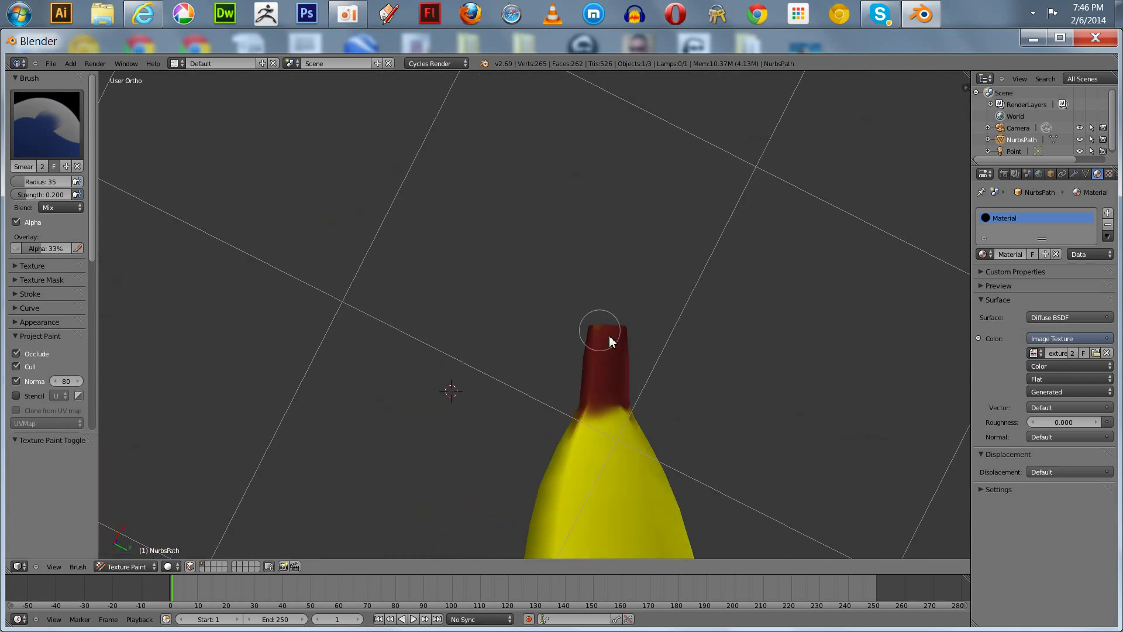
{"action": "mouse_move", "coordinate": [589, 365]}
{"action": "left_mouse_down"}
{"action": "mouse_move", "coordinate": [586, 437]}
{"action": "mouse_move", "coordinate": [595, 383]}
{"action": "mouse_move", "coordinate": [618, 430]}
{"action": "mouse_move", "coordinate": [624, 399]}
{"action": "mouse_move", "coordinate": [644, 419]}
{"action": "mouse_move", "coordinate": [630, 411]}
{"action": "mouse_move", "coordinate": [608, 339]}
{"action": "left_mouse_up"}
{"action": "middle_click_drag", "start_coordinate": [600, 354], "coordinate": [373, 205]}
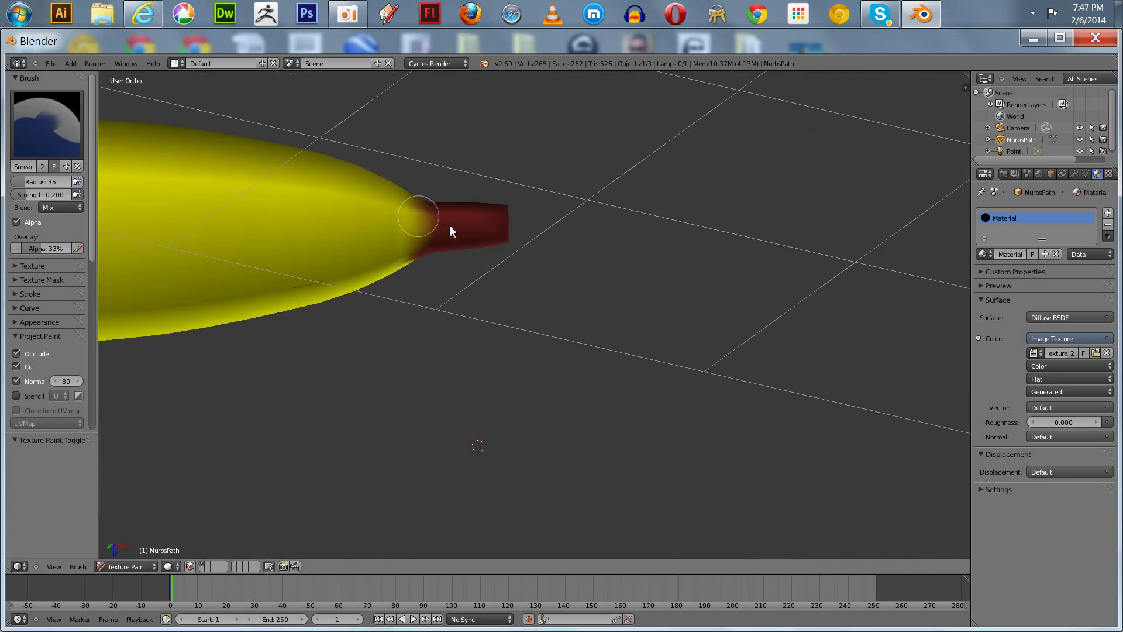
{"action": "middle_click_drag", "start_coordinate": [484, 314], "coordinate": [416, 221]}
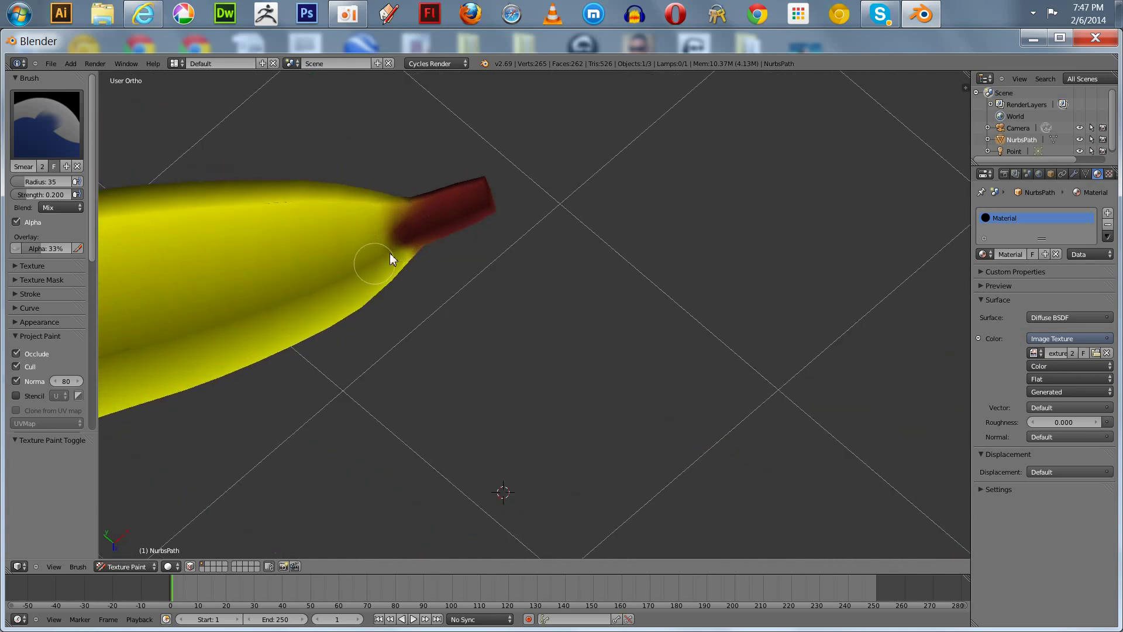
{"action": "middle_click_drag", "start_coordinate": [427, 283], "coordinate": [370, 381]}
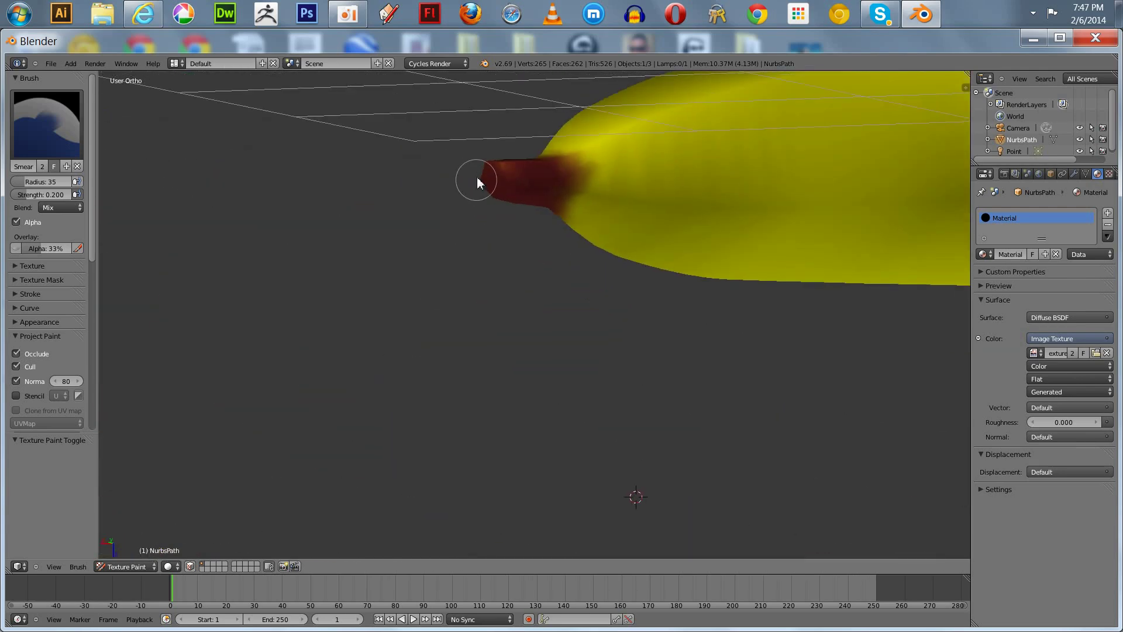
{"action": "middle_click_drag", "start_coordinate": [409, 276], "coordinate": [389, 350]}
Switch back to the Brush paint brush, darken its red colour and paint the banana's opposite tip.
{"action": "mouse_move", "coordinate": [504, 343]}
{"action": "middle_mouse_down"}
{"action": "mouse_move", "coordinate": [458, 369]}
{"action": "mouse_move", "coordinate": [490, 358]}
{"action": "middle_mouse_up"}
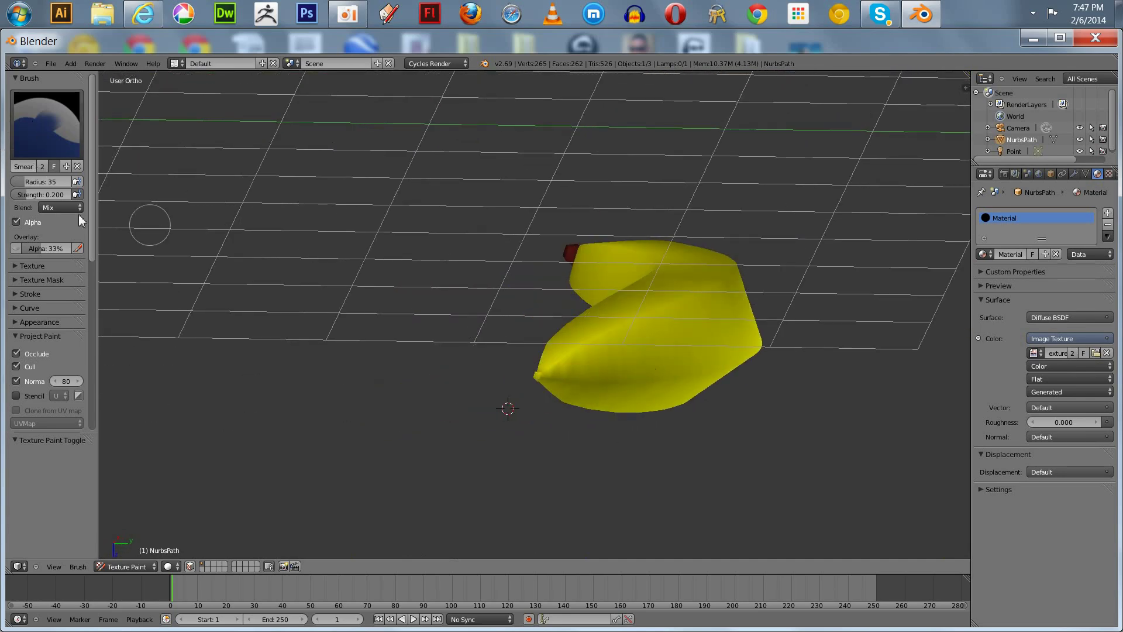
{"action": "left_click", "coordinate": [33, 126]}
{"action": "left_click", "coordinate": [34, 190]}
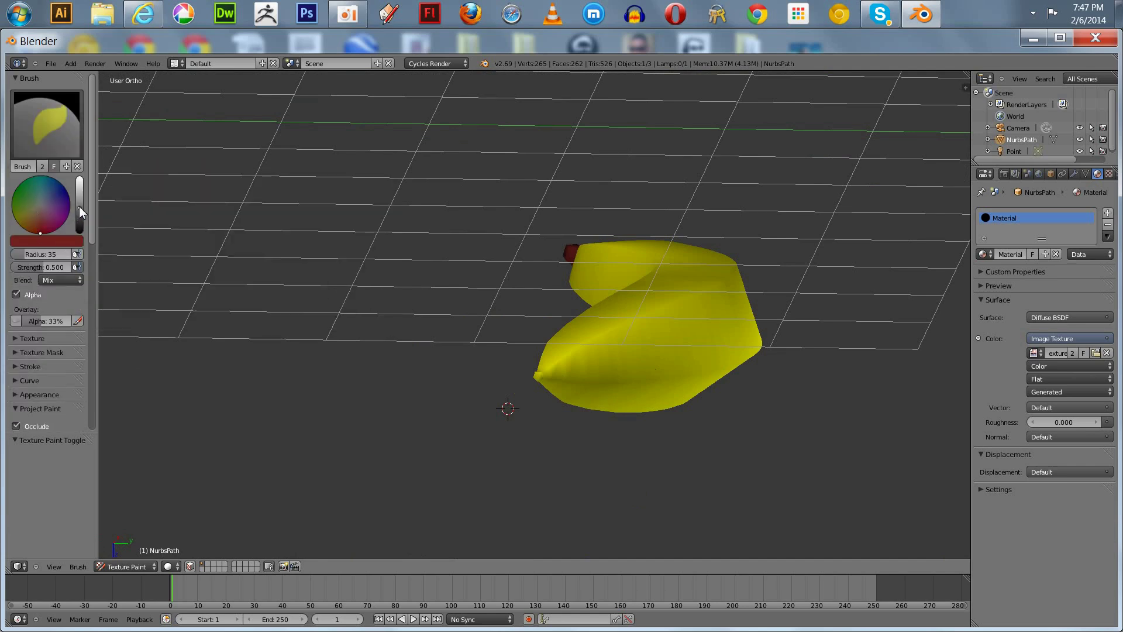
{"action": "left_click_drag", "start_coordinate": [81, 212], "coordinate": [79, 218]}
{"action": "middle_click_drag", "start_coordinate": [314, 305], "coordinate": [317, 314]}
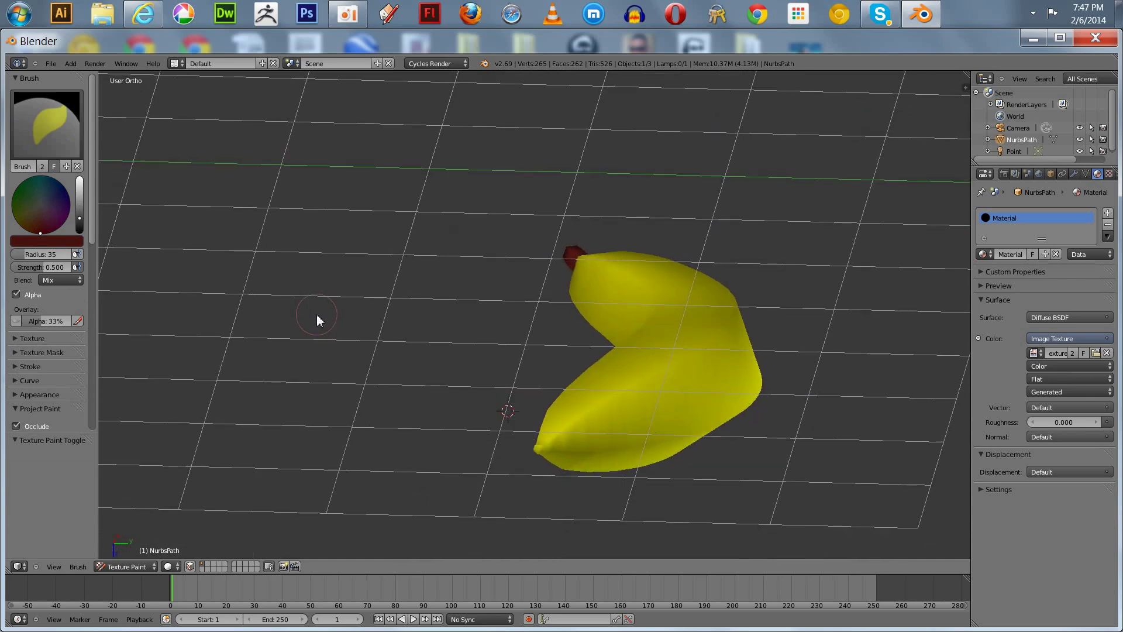
{"action": "scroll", "coordinate": [493, 404], "scroll_direction": "up", "scroll_amount": 2}
{"action": "middle_click_drag", "start_coordinate": [403, 439], "coordinate": [321, 261], "text": "shift"}
{"action": "scroll", "coordinate": [358, 351], "scroll_direction": "up", "scroll_amount": 2}
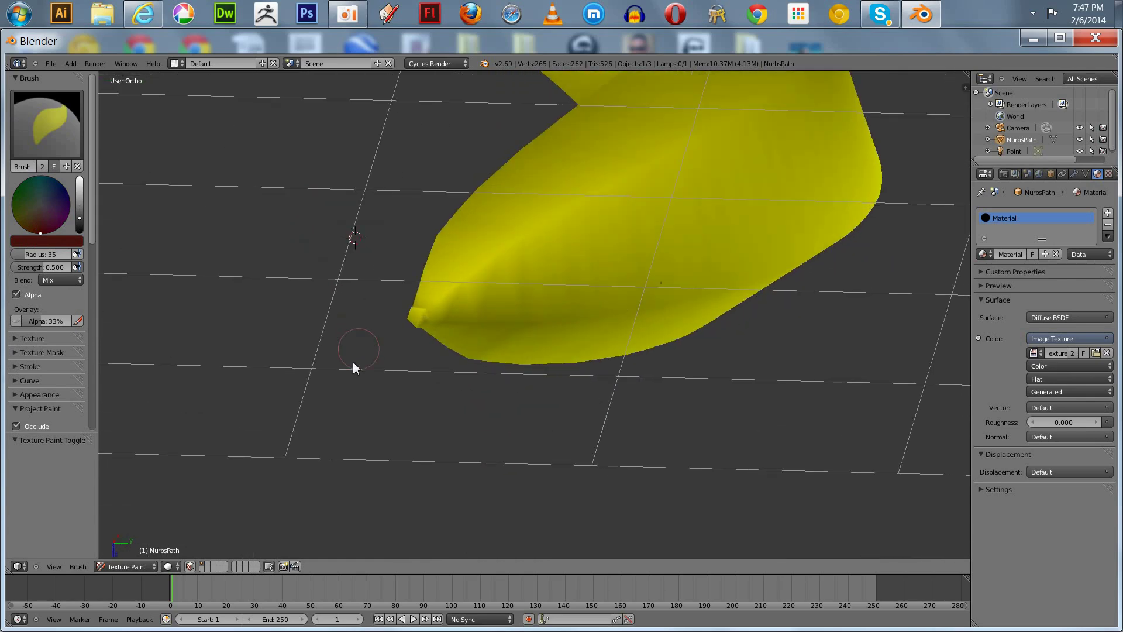
{"action": "middle_click_drag", "start_coordinate": [422, 326], "coordinate": [422, 336]}
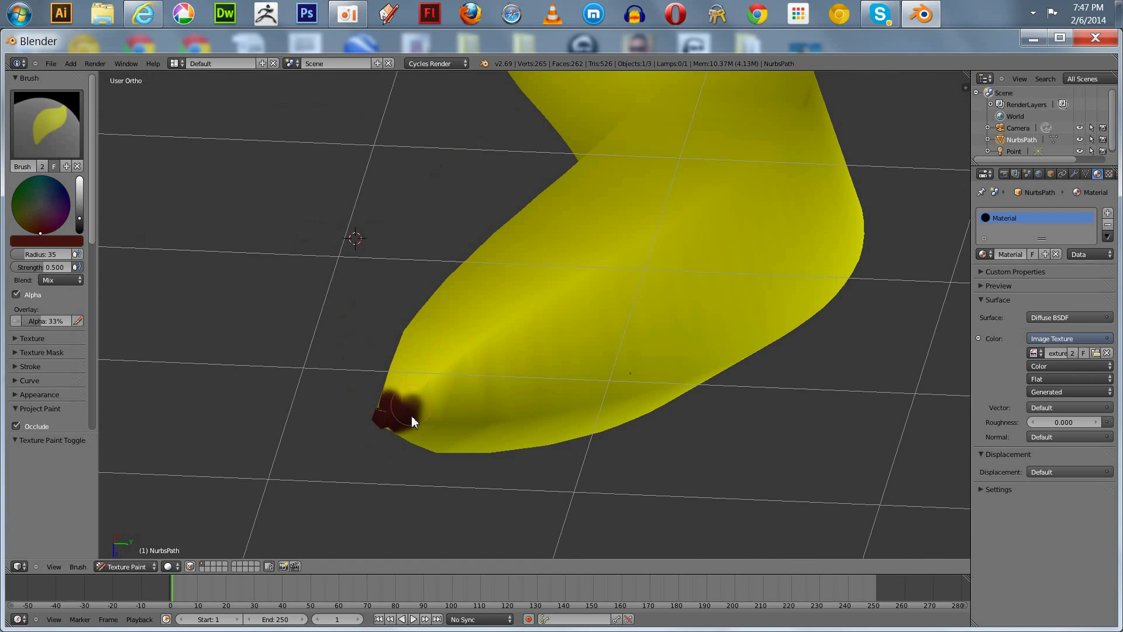
Cover the remaining yellow areas of the banana's tip with the darker red.
{"action": "middle_click_drag", "start_coordinate": [279, 402], "coordinate": [380, 401]}
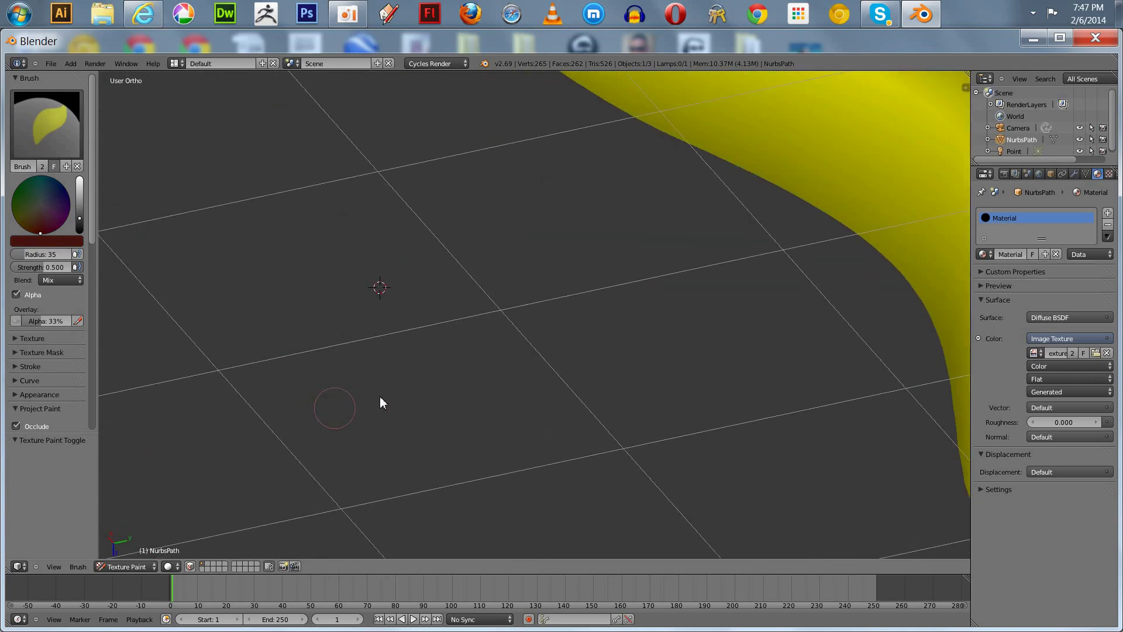
{"action": "mouse_move", "coordinate": [569, 391]}
{"action": "middle_mouse_down"}
{"action": "mouse_move", "coordinate": [258, 419]}
{"action": "mouse_move", "coordinate": [416, 413]}
{"action": "mouse_move", "coordinate": [397, 413]}
{"action": "middle_mouse_up"}
{"action": "mouse_move", "coordinate": [400, 353]}
{"action": "middle_mouse_down"}
{"action": "mouse_move", "coordinate": [441, 368]}
{"action": "mouse_move", "coordinate": [424, 346]}
{"action": "mouse_move", "coordinate": [391, 380]}
{"action": "mouse_move", "coordinate": [392, 361]}
{"action": "mouse_move", "coordinate": [416, 361]}
{"action": "mouse_move", "coordinate": [433, 342]}
{"action": "middle_mouse_up"}
{"action": "left_click", "coordinate": [405, 357]}
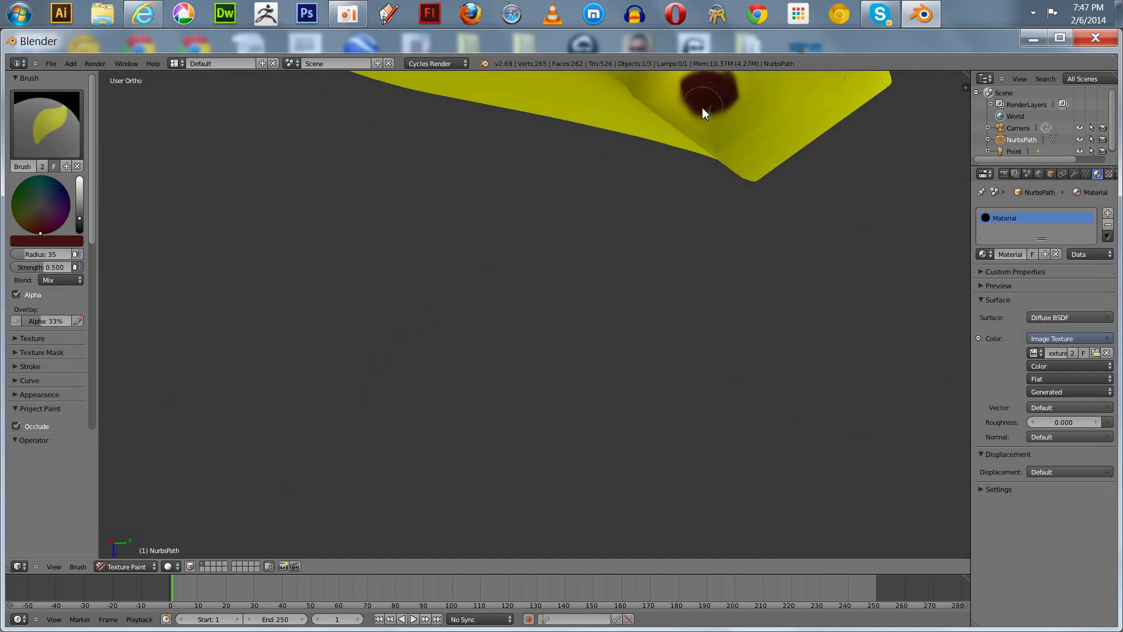
{"action": "middle_click_drag", "start_coordinate": [627, 215], "coordinate": [614, 234]}
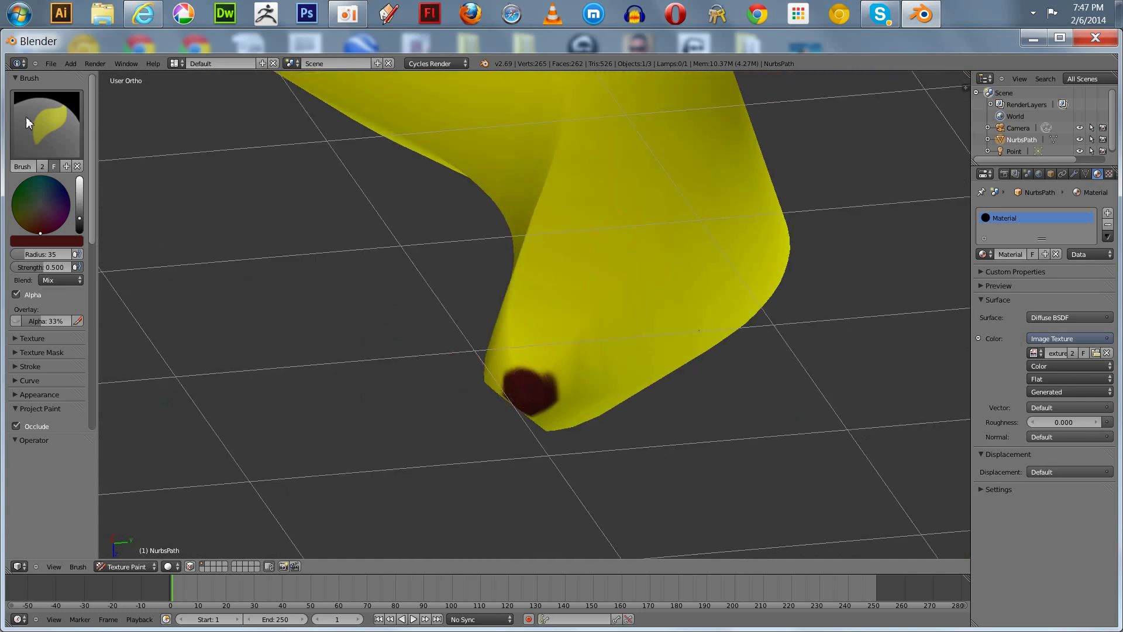
Smear the edges of the dark tip outward into the surrounding yellow with the Smear brush.
{"action": "left_click", "coordinate": [47, 123]}
{"action": "left_click", "coordinate": [169, 184]}
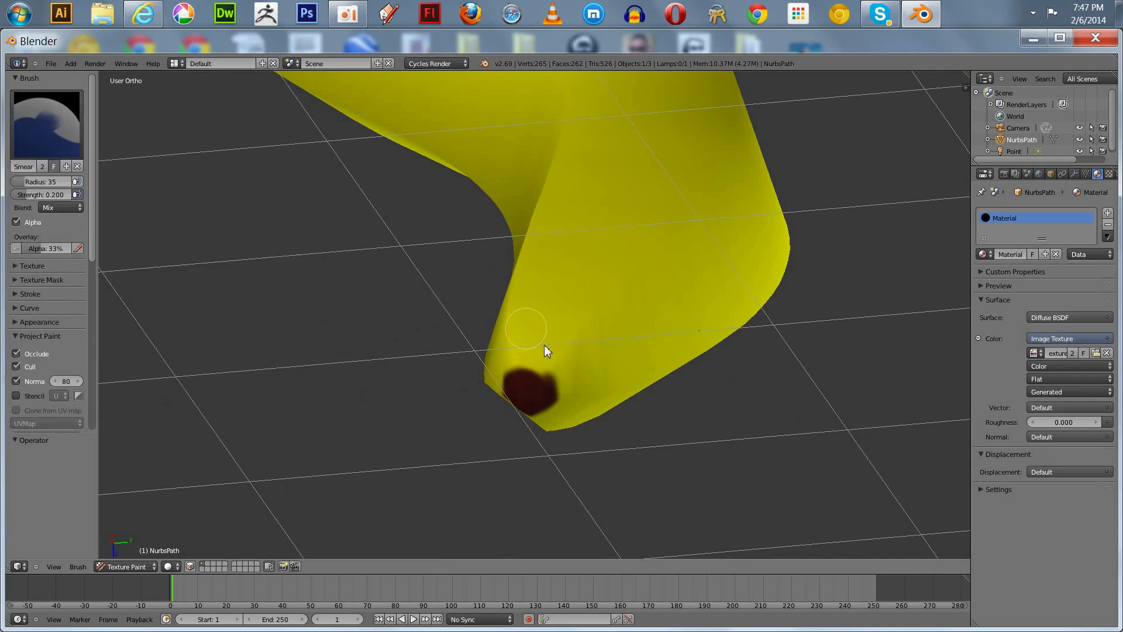
{"action": "mouse_move", "coordinate": [555, 356]}
{"action": "left_mouse_down"}
{"action": "mouse_move", "coordinate": [539, 387]}
{"action": "mouse_move", "coordinate": [553, 360]}
{"action": "mouse_move", "coordinate": [509, 385]}
{"action": "left_mouse_up"}
{"action": "mouse_move", "coordinate": [507, 363]}
{"action": "middle_mouse_down"}
{"action": "mouse_move", "coordinate": [426, 401]}
{"action": "mouse_move", "coordinate": [338, 370]}
{"action": "middle_mouse_up"}
{"action": "mouse_move", "coordinate": [394, 357]}
{"action": "left_mouse_down"}
{"action": "mouse_move", "coordinate": [326, 345]}
{"action": "mouse_move", "coordinate": [323, 358]}
{"action": "left_mouse_up"}
{"action": "mouse_move", "coordinate": [322, 354]}
{"action": "middle_mouse_down"}
{"action": "mouse_move", "coordinate": [241, 332]}
{"action": "mouse_move", "coordinate": [269, 304]}
{"action": "mouse_move", "coordinate": [394, 397]}
{"action": "mouse_move", "coordinate": [460, 423]}
{"action": "middle_mouse_up"}
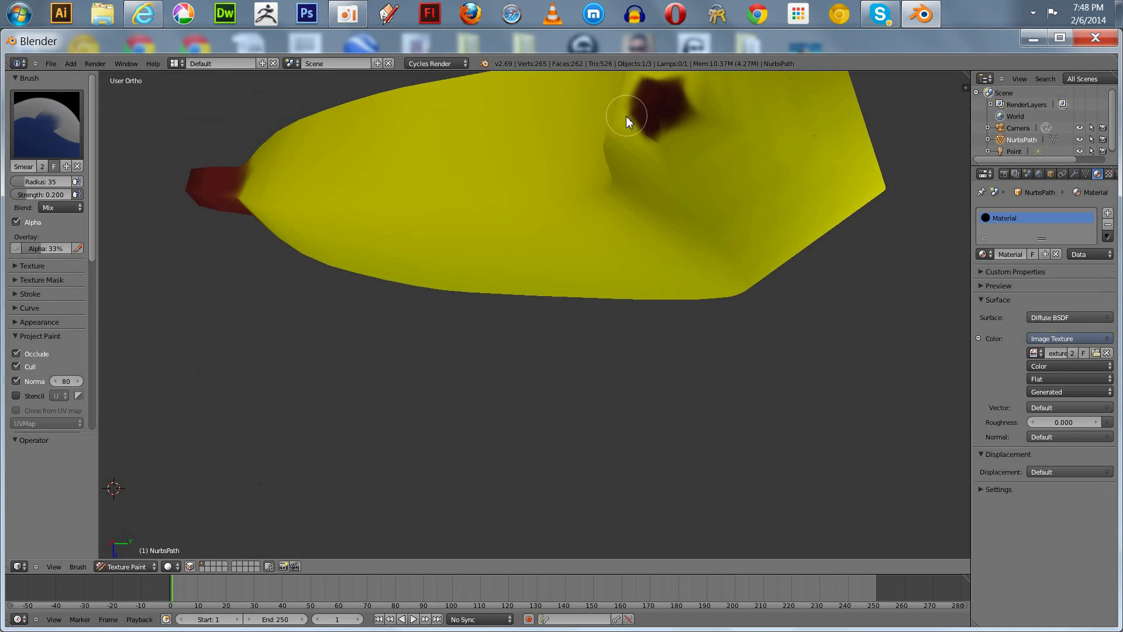
{"action": "left_click_drag", "start_coordinate": [617, 135], "coordinate": [672, 143]}
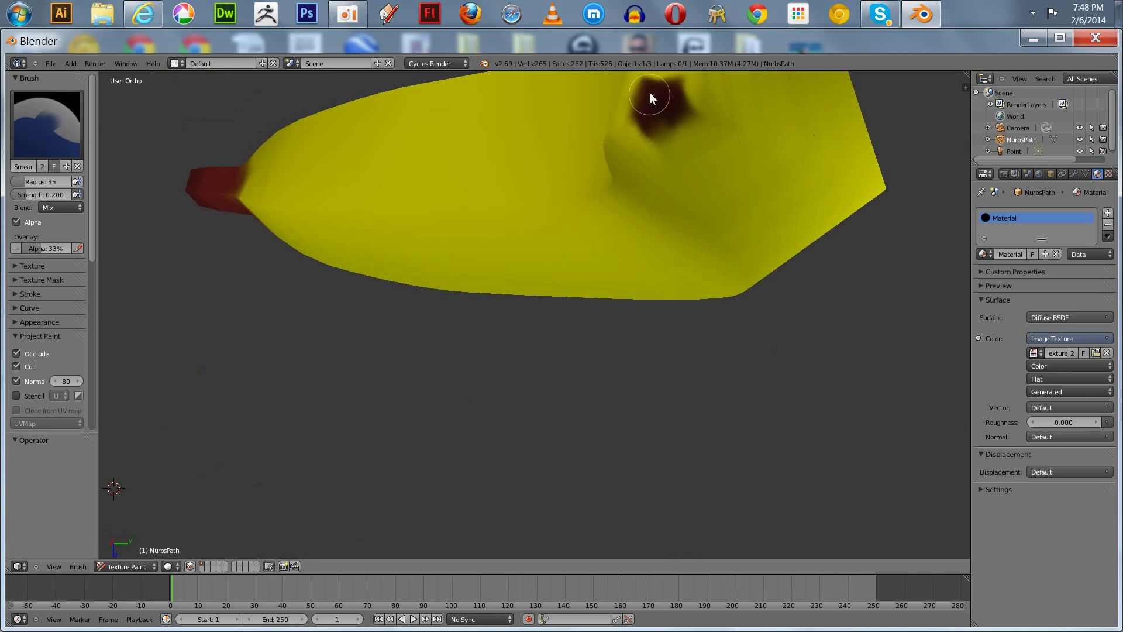
{"action": "middle_click_drag", "start_coordinate": [697, 276], "coordinate": [693, 427]}
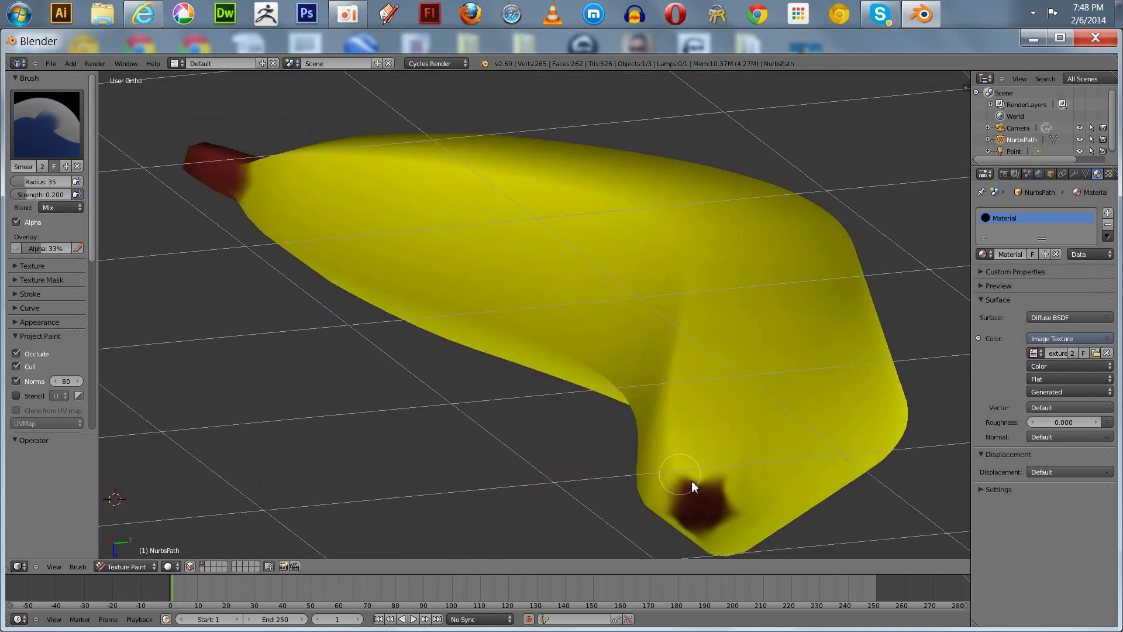
Switch back to the Brush paint brush and set its radius to 10 and its strength to 0.240.
{"action": "mouse_move", "coordinate": [674, 462]}
{"action": "middle_mouse_down"}
{"action": "mouse_move", "coordinate": [414, 531]}
{"action": "mouse_move", "coordinate": [366, 521]}
{"action": "mouse_move", "coordinate": [359, 494]}
{"action": "mouse_move", "coordinate": [384, 462]}
{"action": "mouse_move", "coordinate": [370, 461]}
{"action": "middle_mouse_up"}
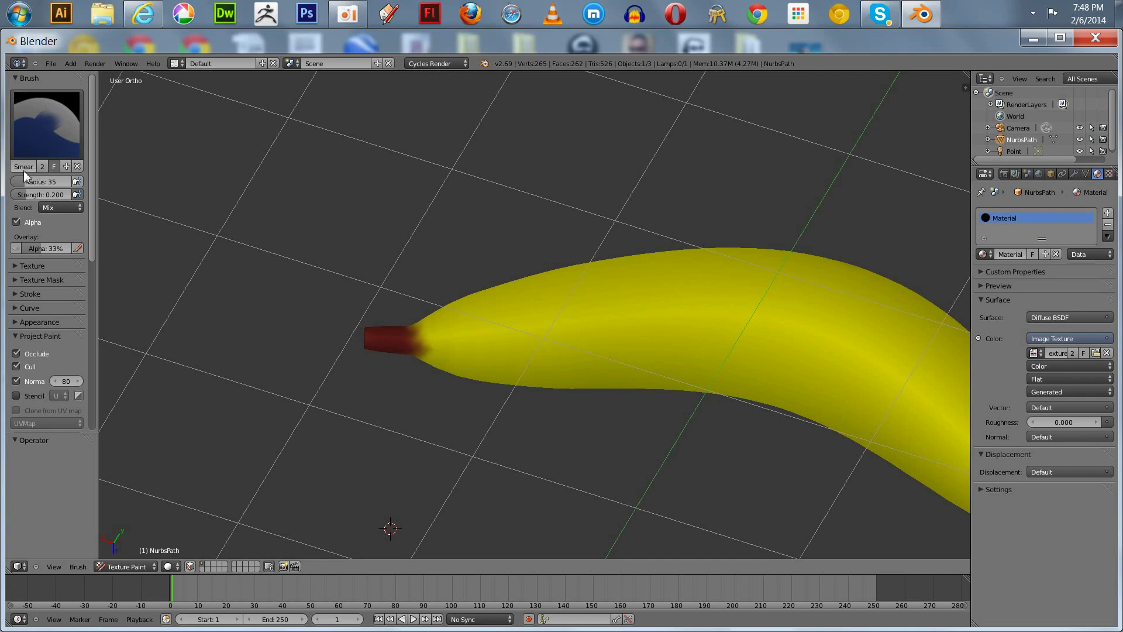
{"action": "left_click", "coordinate": [38, 151]}
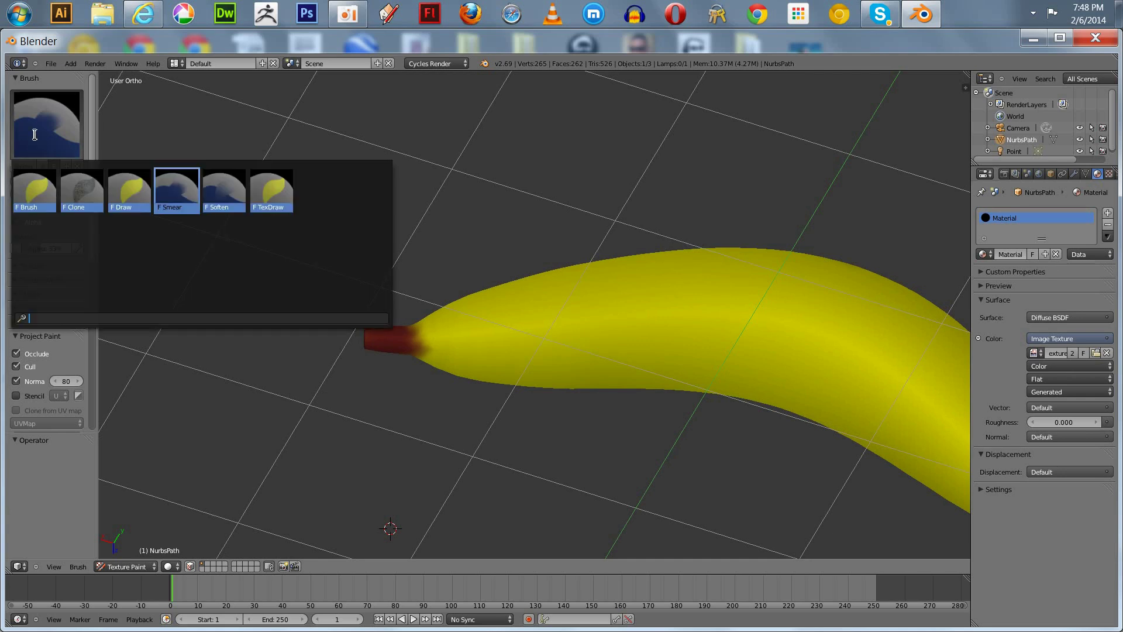
{"action": "left_click", "coordinate": [36, 186]}
{"action": "mouse_move", "coordinate": [356, 269]}
{"action": "middle_mouse_down"}
{"action": "mouse_move", "coordinate": [263, 271]}
{"action": "mouse_move", "coordinate": [311, 338]}
{"action": "middle_mouse_up"}
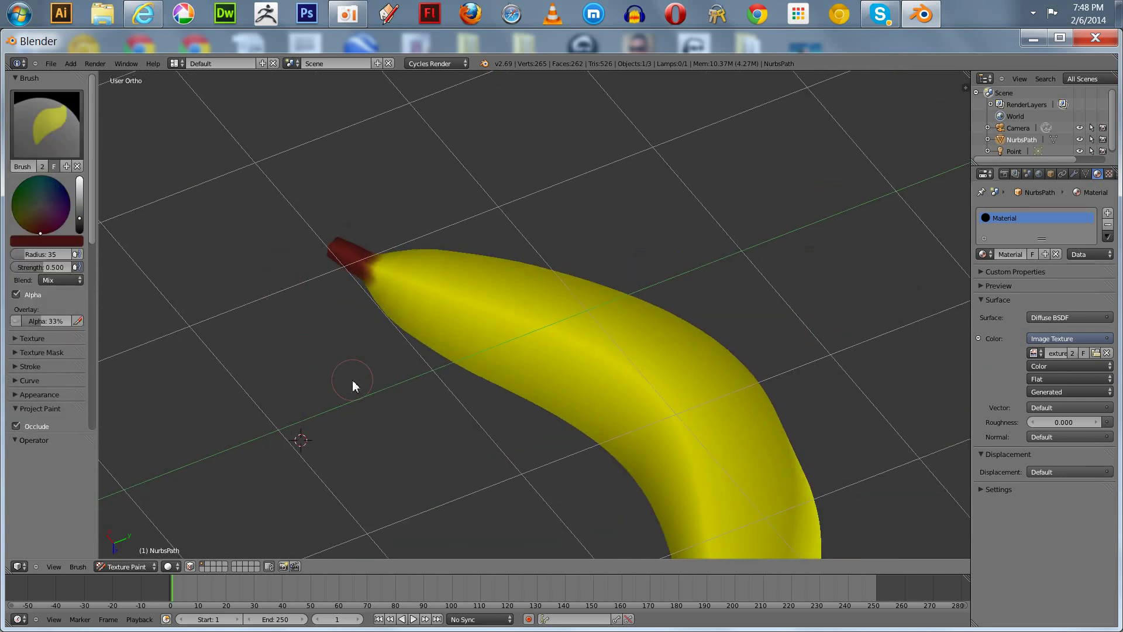
{"action": "key", "text": "bracketleft"}
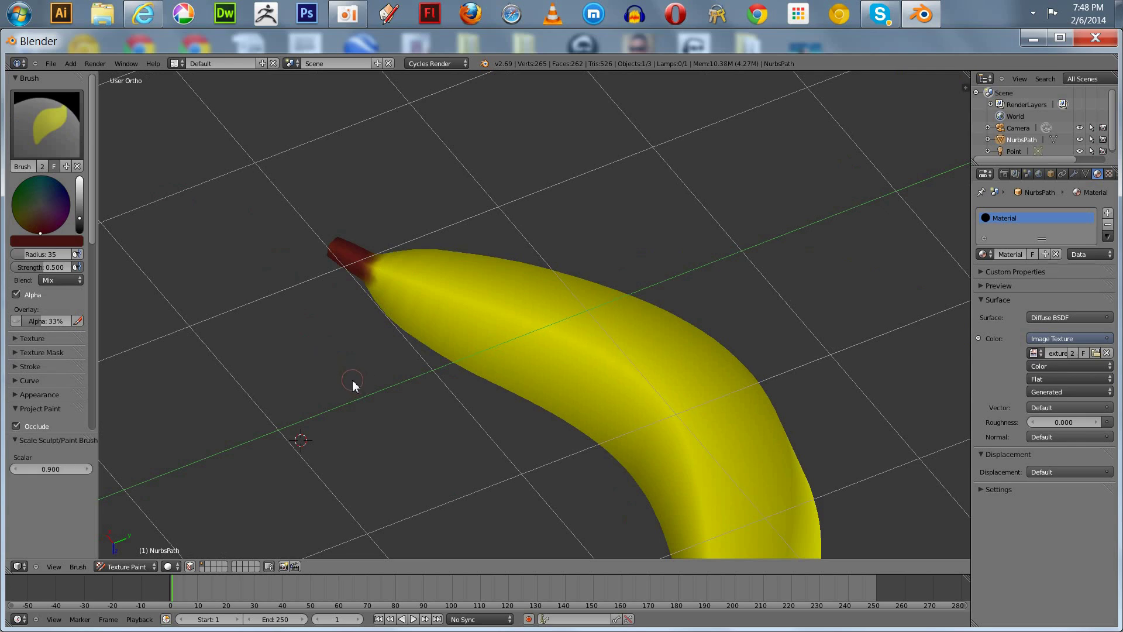
{"action": "key", "text": "bracketleft"}
{"action": "key", "text": "bracketleft"}
{"action": "key", "text": "bracketleft"}
{"action": "key", "text": "bracketleft"}
{"action": "key", "text": "bracketleft"}
{"action": "key", "text": "bracketleft"}
{"action": "middle_click_drag", "start_coordinate": [353, 386], "coordinate": [364, 392]}
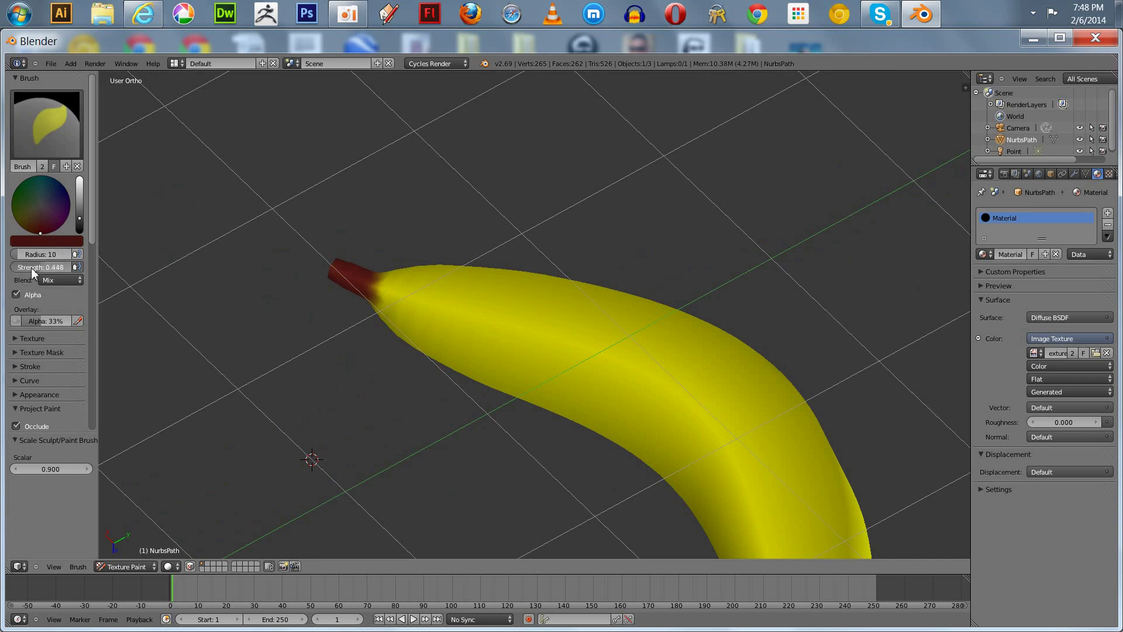
{"action": "left_click_drag", "start_coordinate": [21, 264], "coordinate": [19, 264]}
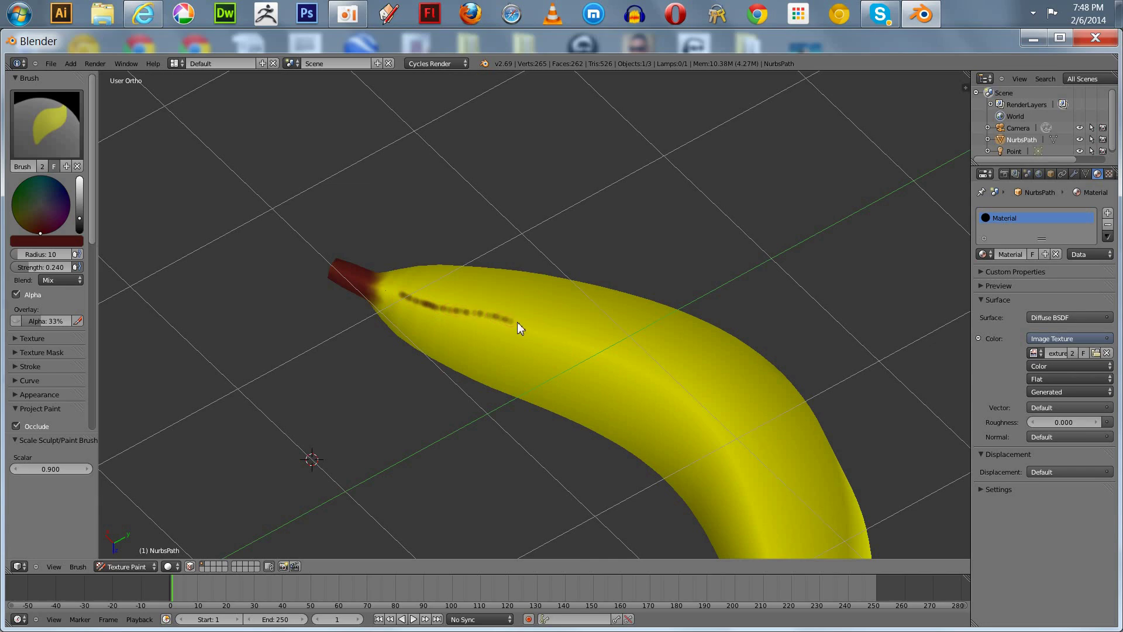
Paint thin dotted lines of dark red spots lengthwise along several sides of the yellow peel.
{"action": "middle_click_drag", "start_coordinate": [571, 404], "coordinate": [598, 285]}
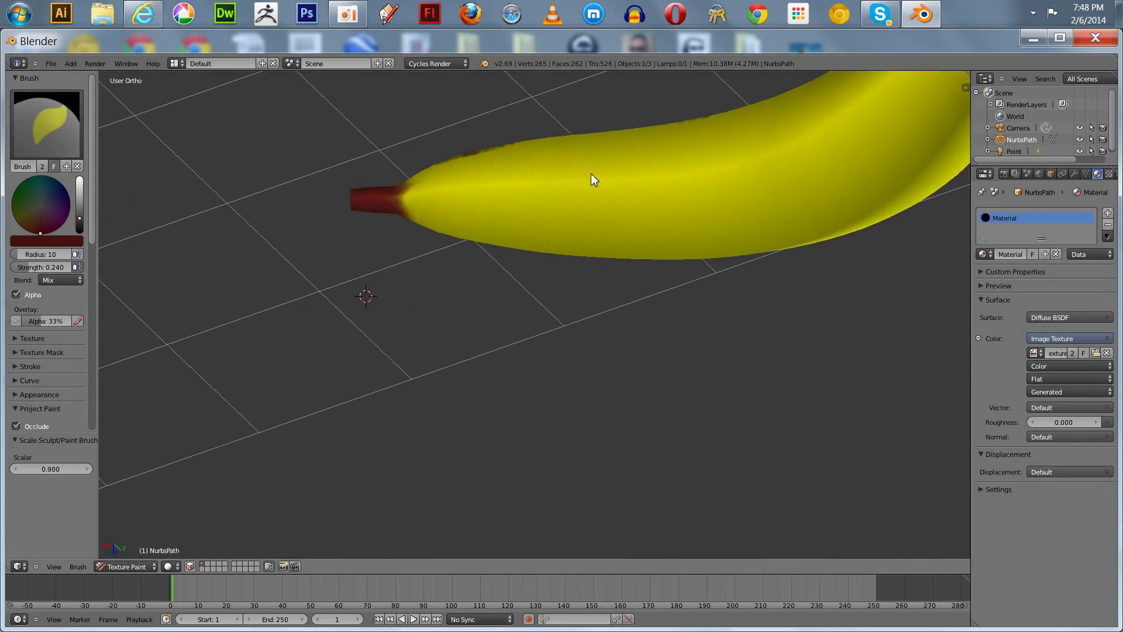
{"action": "mouse_move", "coordinate": [802, 130]}
{"action": "middle_mouse_down"}
{"action": "mouse_move", "coordinate": [749, 257]}
{"action": "mouse_move", "coordinate": [744, 193]}
{"action": "middle_mouse_up"}
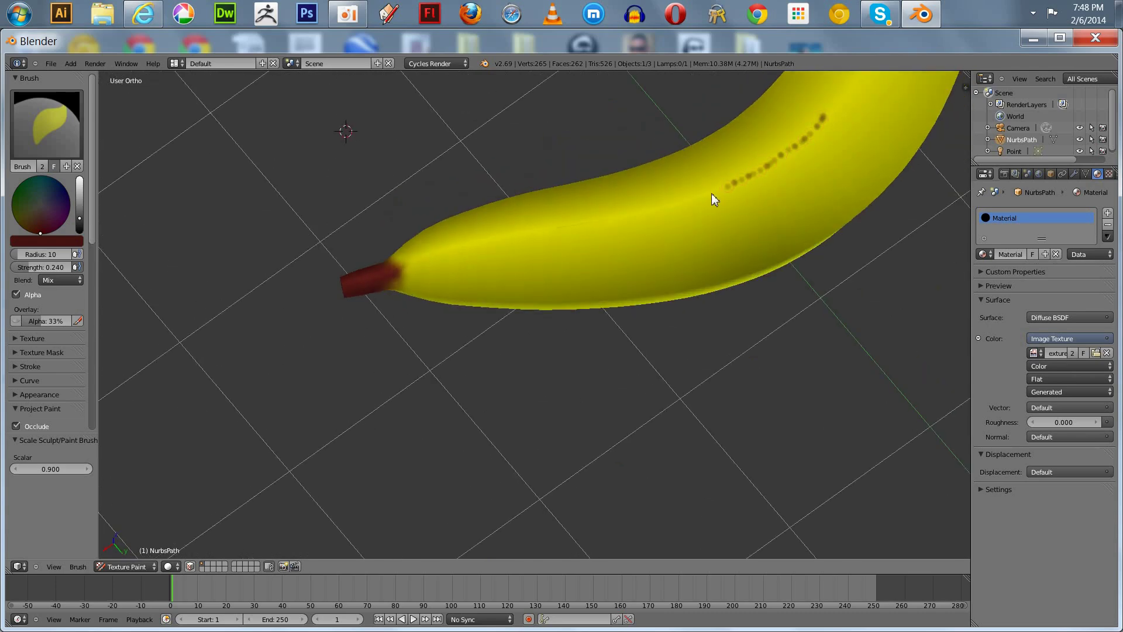
{"action": "middle_click_drag", "start_coordinate": [636, 213], "coordinate": [674, 266]}
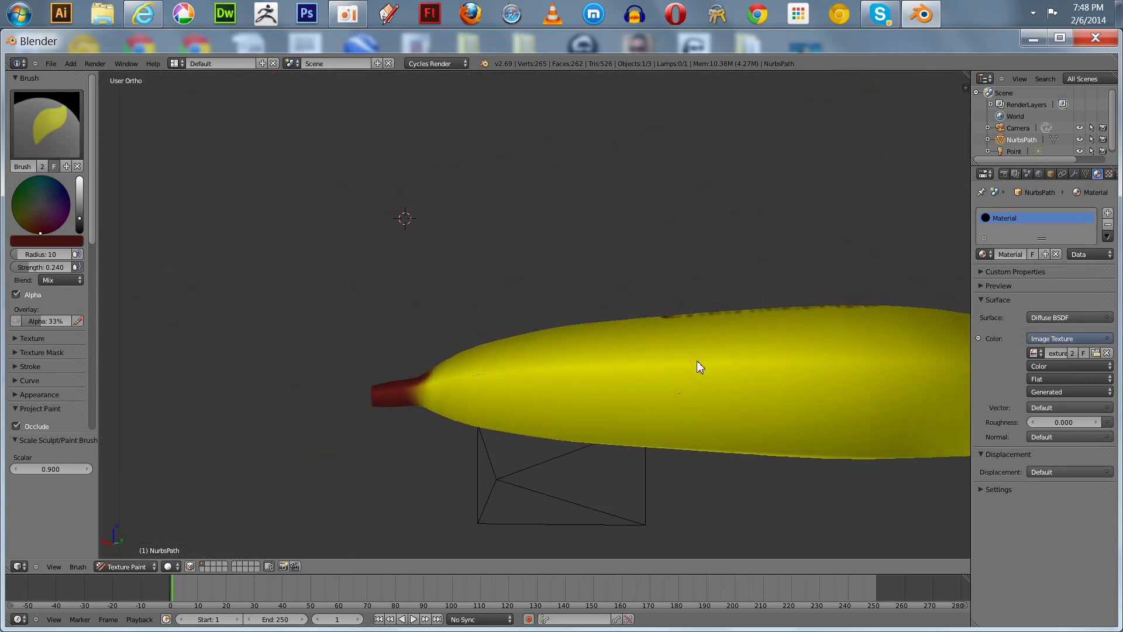
{"action": "mouse_move", "coordinate": [701, 366]}
{"action": "left_mouse_down"}
{"action": "mouse_move", "coordinate": [901, 349]}
{"action": "mouse_move", "coordinate": [755, 378]}
{"action": "left_mouse_up"}
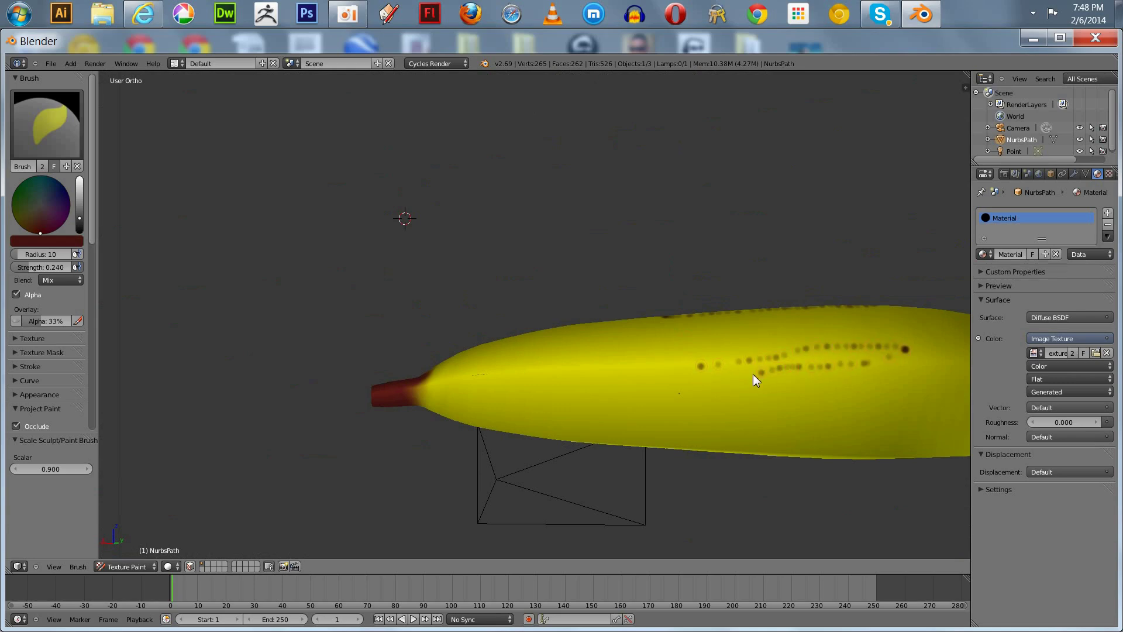
Switch to the Smear brush, set its strength to 0.523 and smear one dotted line into a continuous streak.
{"action": "mouse_move", "coordinate": [574, 256]}
{"action": "middle_mouse_down"}
{"action": "mouse_move", "coordinate": [584, 343]}
{"action": "mouse_move", "coordinate": [369, 237]}
{"action": "middle_mouse_up"}
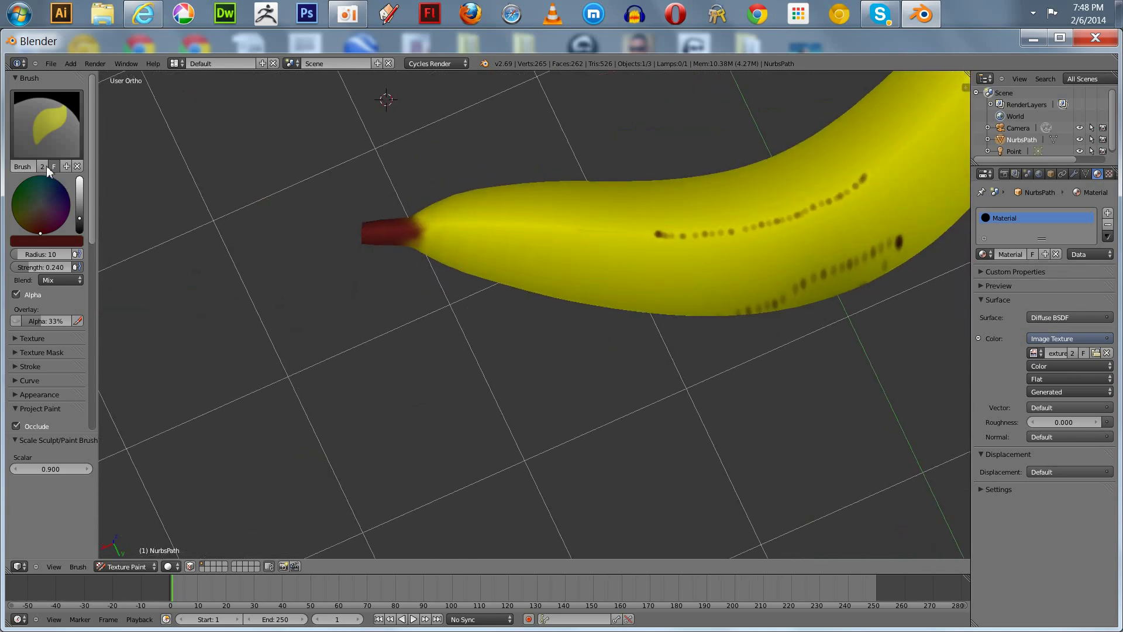
{"action": "left_click", "coordinate": [47, 122]}
{"action": "left_click", "coordinate": [172, 192]}
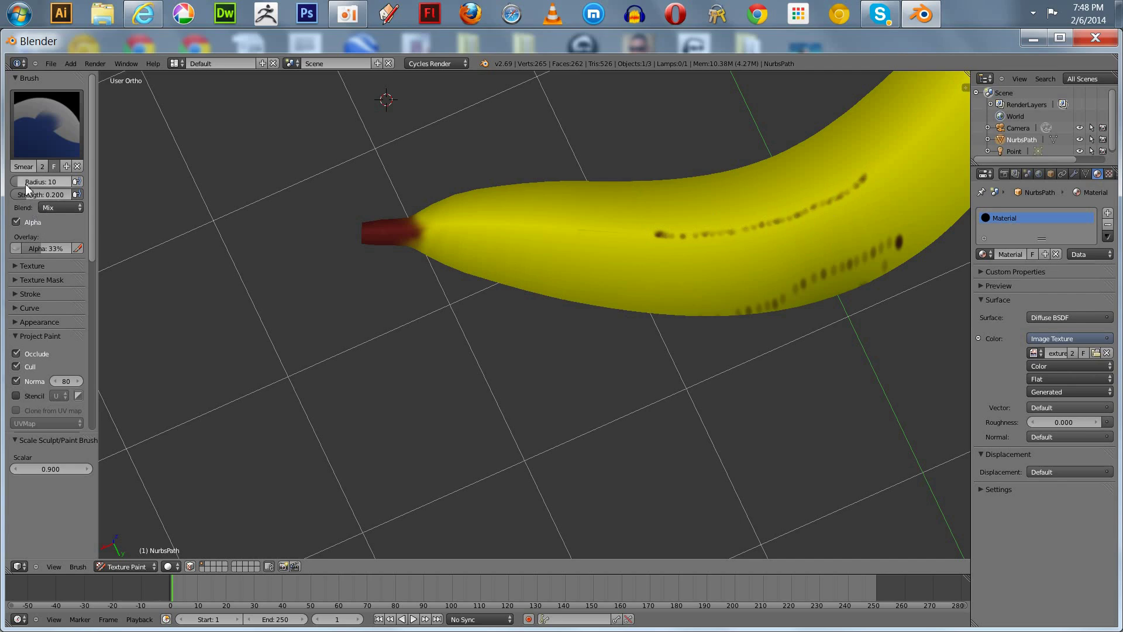
{"action": "left_click_drag", "start_coordinate": [37, 196], "coordinate": [60, 195]}
{"action": "left_click_drag", "start_coordinate": [654, 232], "coordinate": [745, 230]}
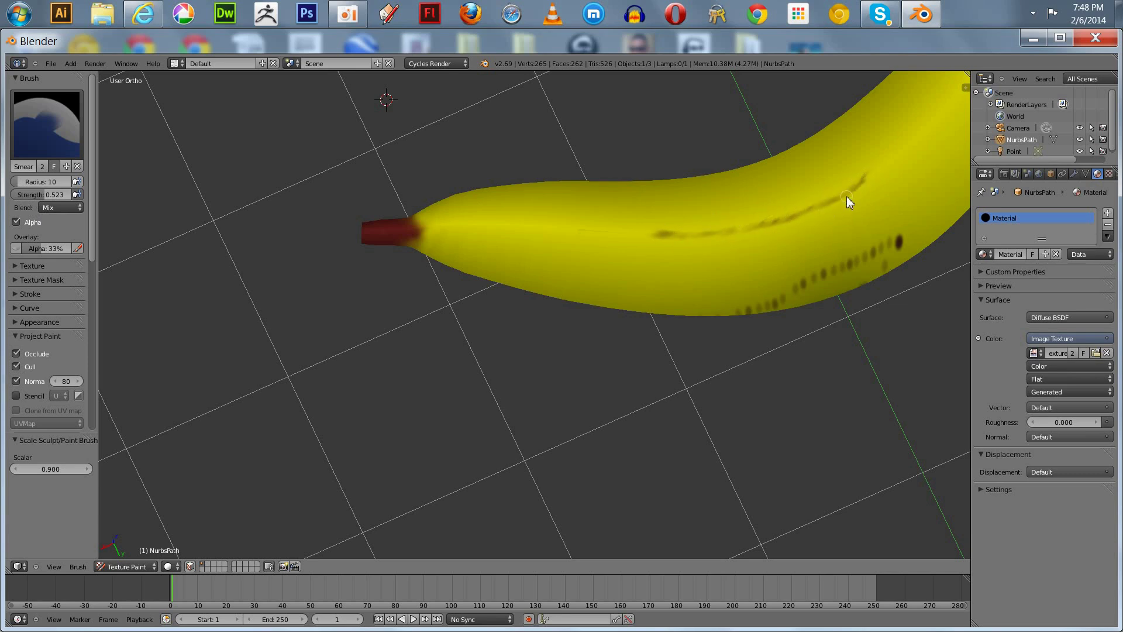
Smear the neighbouring double row of dark dots along the peel into soft streaks.
{"action": "middle_click_drag", "start_coordinate": [856, 307], "coordinate": [689, 391]}
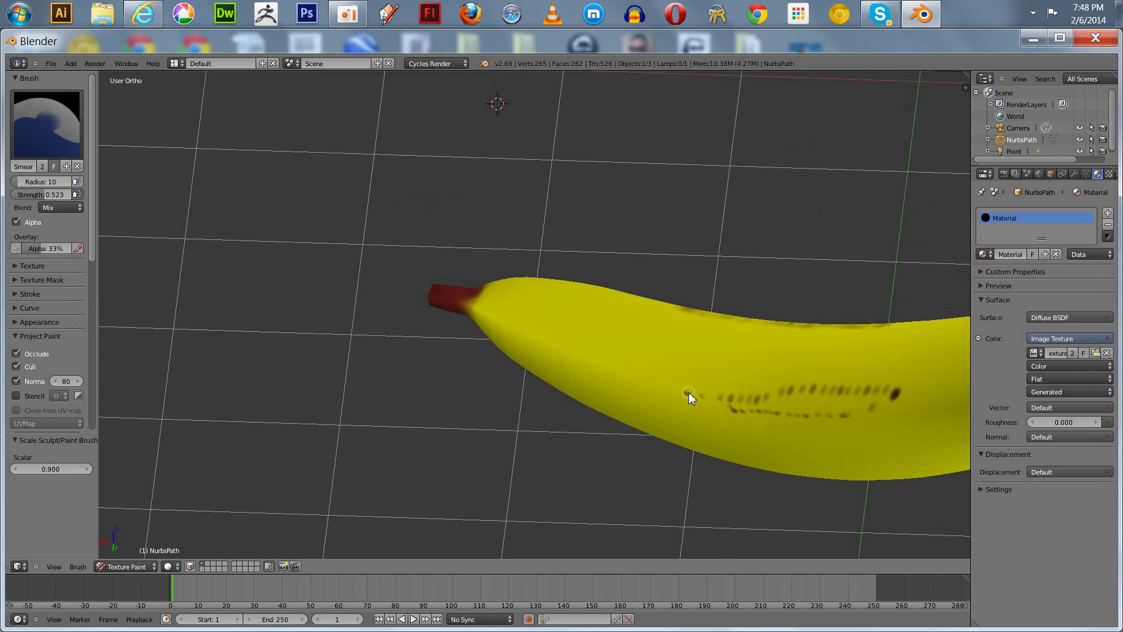
{"action": "left_click_drag", "start_coordinate": [750, 409], "coordinate": [812, 409]}
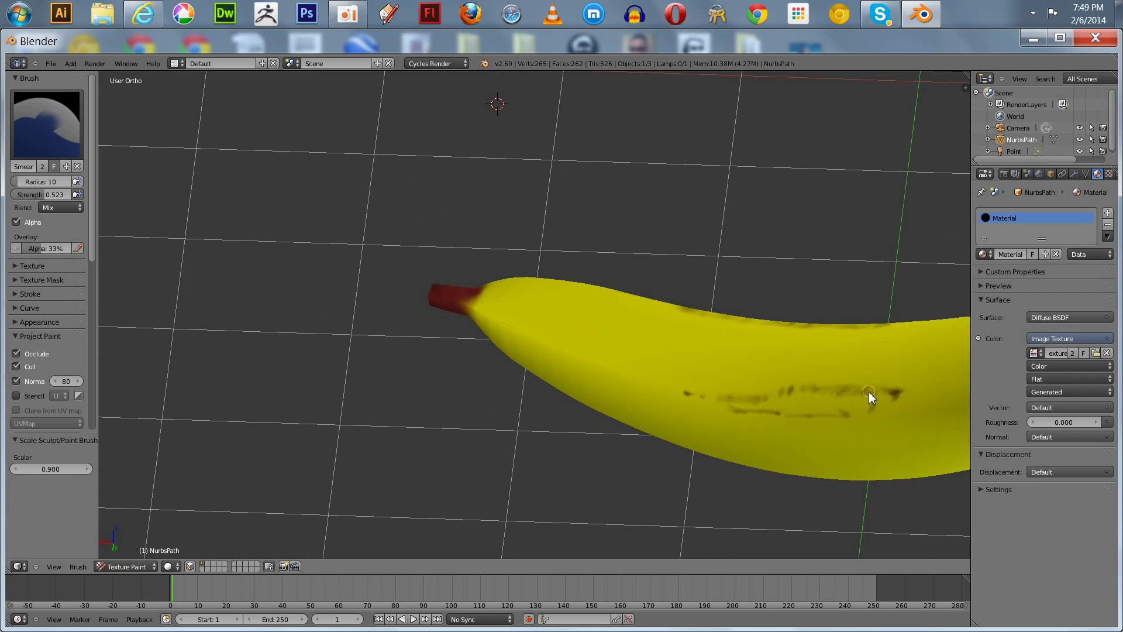
{"action": "mouse_move", "coordinate": [803, 392]}
{"action": "left_mouse_down"}
{"action": "mouse_move", "coordinate": [775, 396]}
{"action": "mouse_move", "coordinate": [796, 408]}
{"action": "left_mouse_up"}
{"action": "left_click_drag", "start_coordinate": [692, 396], "coordinate": [742, 390]}
Smear the remaining dotted lines on the banana's other sides into lengthwise dark streaks.
{"action": "middle_click_drag", "start_coordinate": [529, 474], "coordinate": [777, 378]}
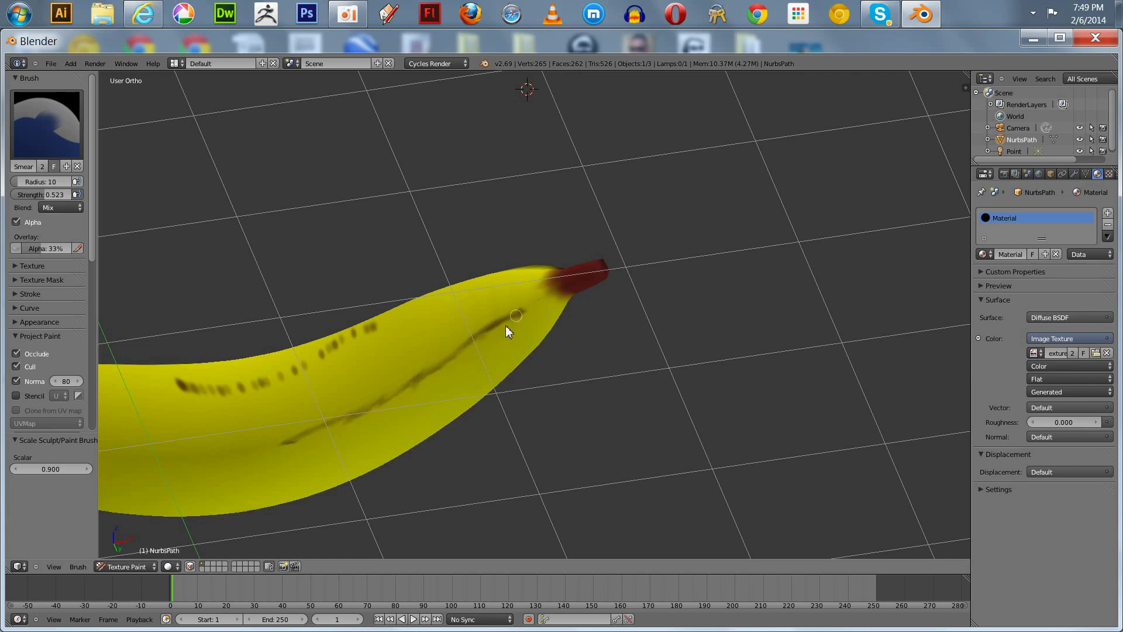
{"action": "middle_click_drag", "start_coordinate": [301, 165], "coordinate": [211, 373]}
{"action": "mouse_move", "coordinate": [239, 375]}
{"action": "left_mouse_down"}
{"action": "mouse_move", "coordinate": [316, 373]}
{"action": "mouse_move", "coordinate": [252, 380]}
{"action": "mouse_move", "coordinate": [303, 384]}
{"action": "mouse_move", "coordinate": [402, 366]}
{"action": "left_mouse_up"}
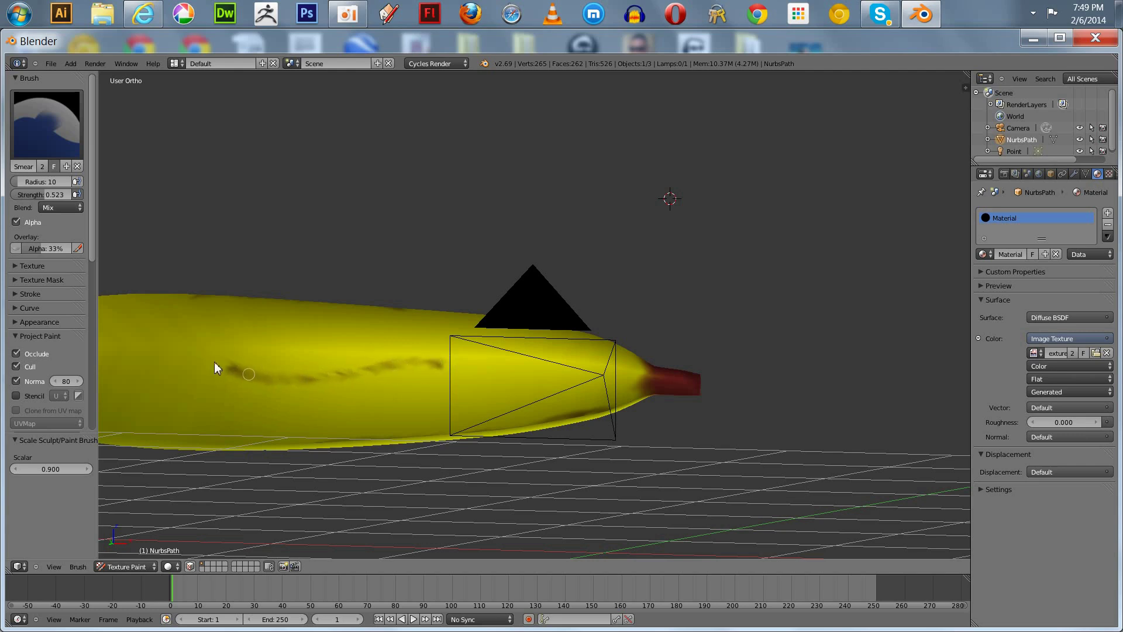
{"action": "middle_click_drag", "start_coordinate": [430, 365], "coordinate": [216, 459]}
{"action": "mouse_move", "coordinate": [211, 454]}
{"action": "left_mouse_down"}
{"action": "mouse_move", "coordinate": [294, 422]}
{"action": "mouse_move", "coordinate": [250, 424]}
{"action": "mouse_move", "coordinate": [335, 405]}
{"action": "left_mouse_up"}
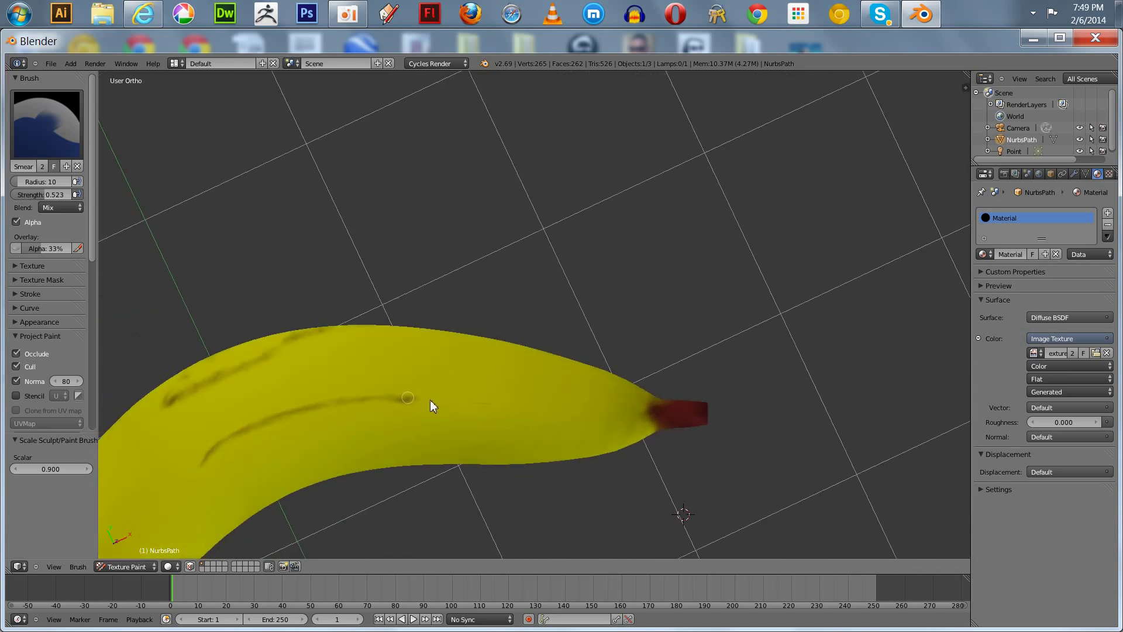
{"action": "left_click_drag", "start_coordinate": [212, 387], "coordinate": [288, 332]}
{"action": "middle_click_drag", "start_coordinate": [193, 399], "coordinate": [205, 291]}
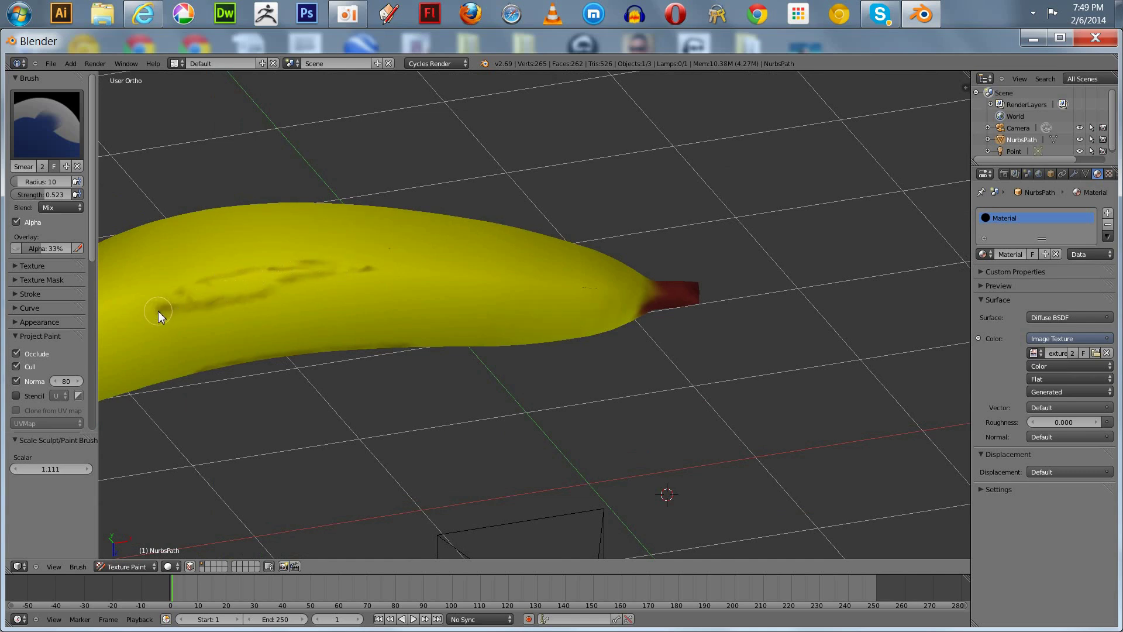
{"action": "left_click_drag", "start_coordinate": [155, 297], "coordinate": [338, 266]}
Switch to the Soften brush with a radius of 24 and soften the dark streaks all around the peel.
{"action": "key", "text": "f"}
{"action": "left_click", "coordinate": [13, 141]}
{"action": "left_click", "coordinate": [221, 195]}
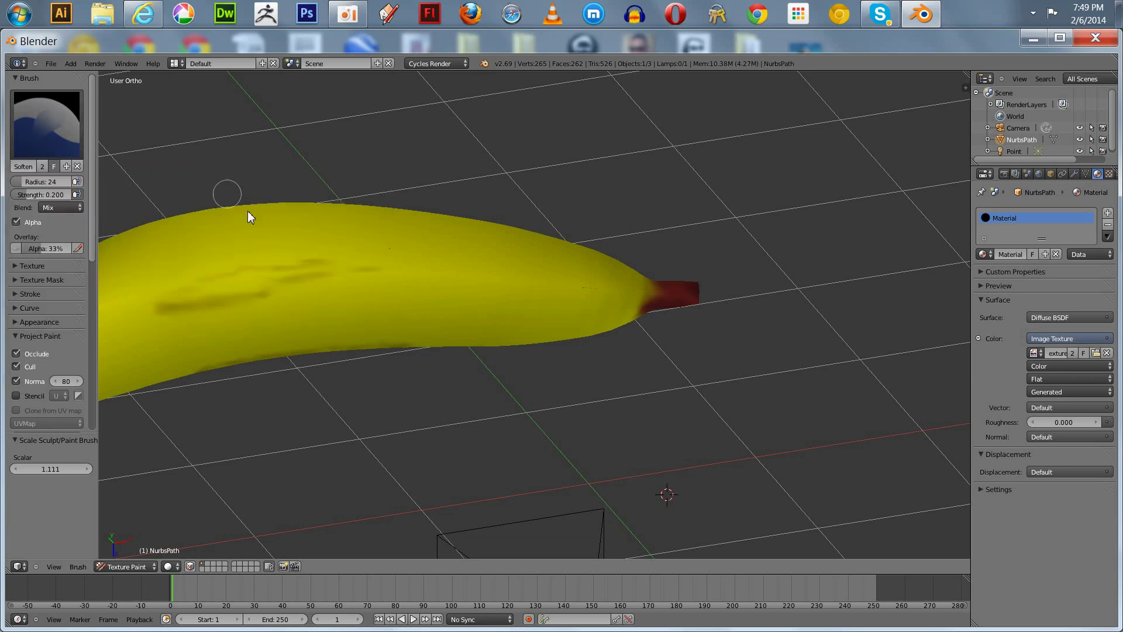
{"action": "middle_click_drag", "start_coordinate": [427, 472], "coordinate": [368, 392]}
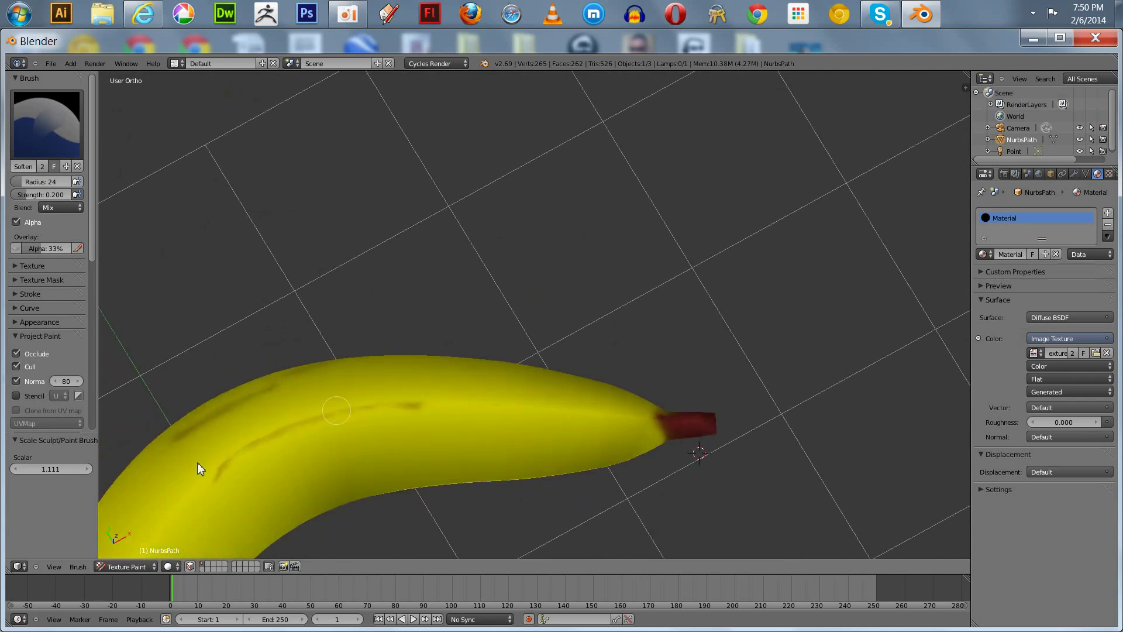
{"action": "middle_click_drag", "start_coordinate": [248, 466], "coordinate": [309, 393]}
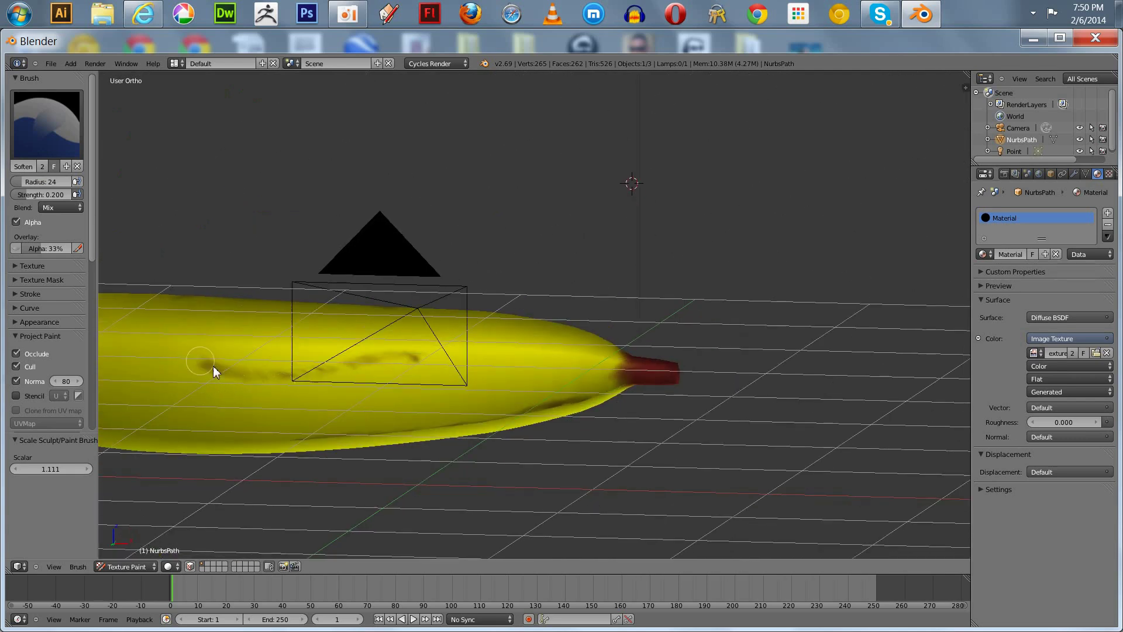
{"action": "middle_click_drag", "start_coordinate": [414, 458], "coordinate": [400, 381]}
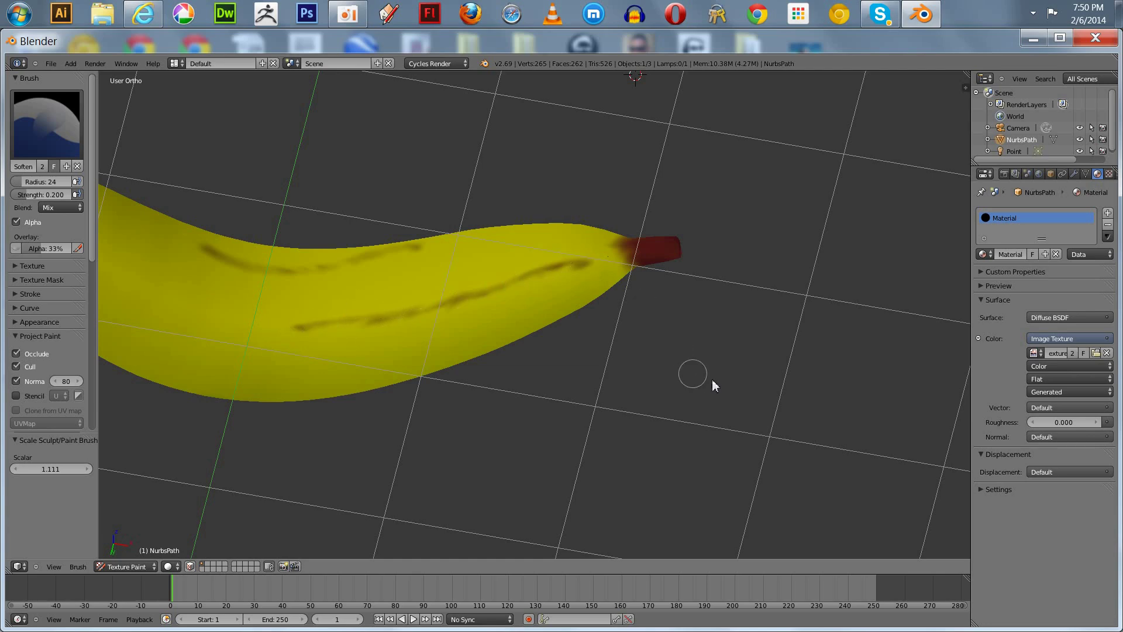
{"action": "middle_click_drag", "start_coordinate": [702, 378], "coordinate": [613, 306]}
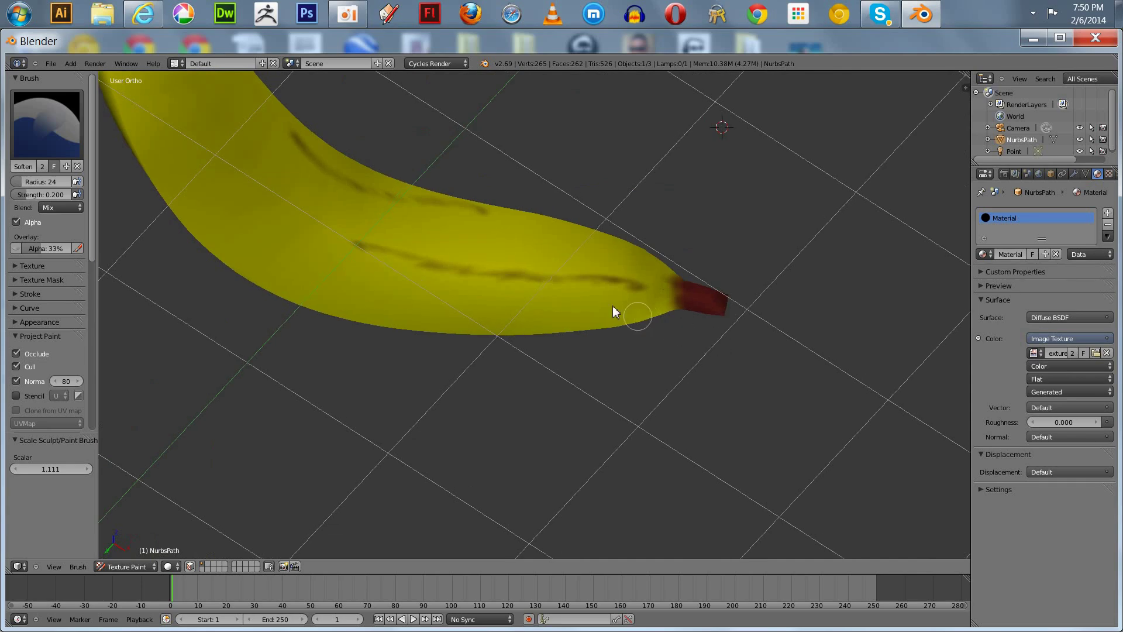
Switch to the Brush paint brush and change its colour to a bright green.
{"action": "middle_click_drag", "start_coordinate": [310, 384], "coordinate": [375, 458]}
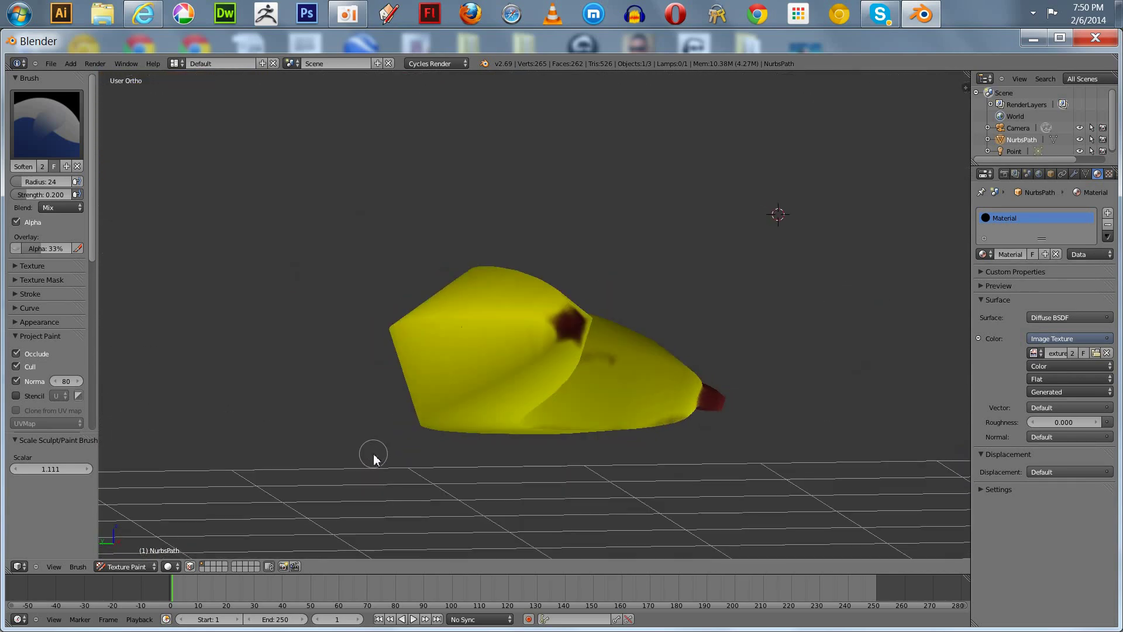
{"action": "left_click", "coordinate": [37, 123]}
{"action": "left_click", "coordinate": [37, 123]}
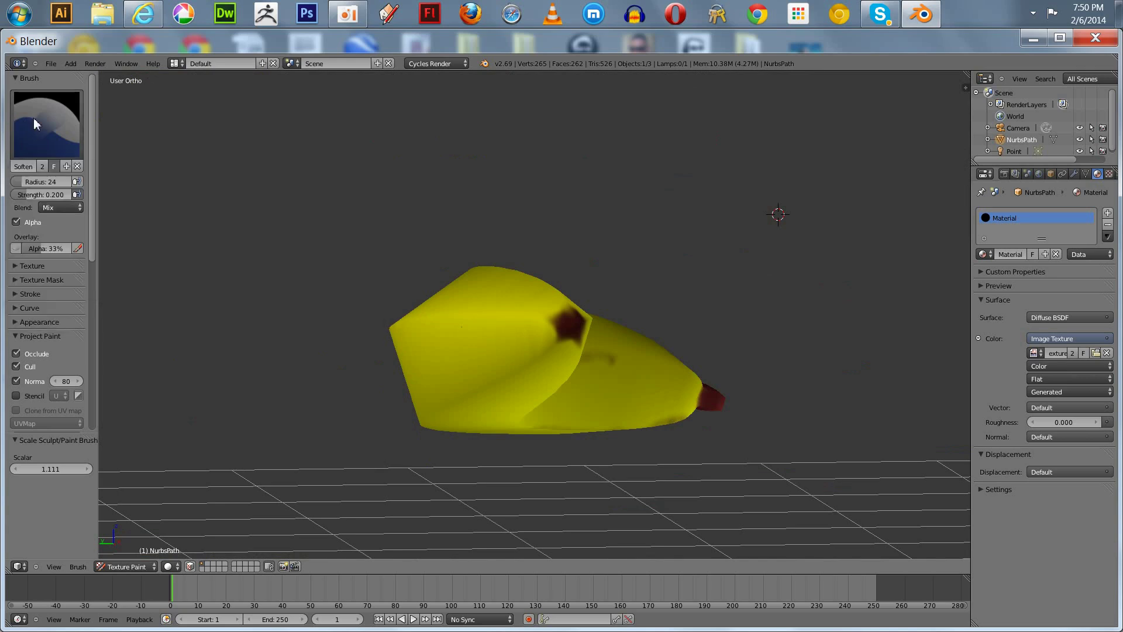
{"action": "left_click", "coordinate": [37, 123]}
{"action": "left_click", "coordinate": [42, 199]}
{"action": "left_click_drag", "start_coordinate": [42, 199], "coordinate": [16, 189]}
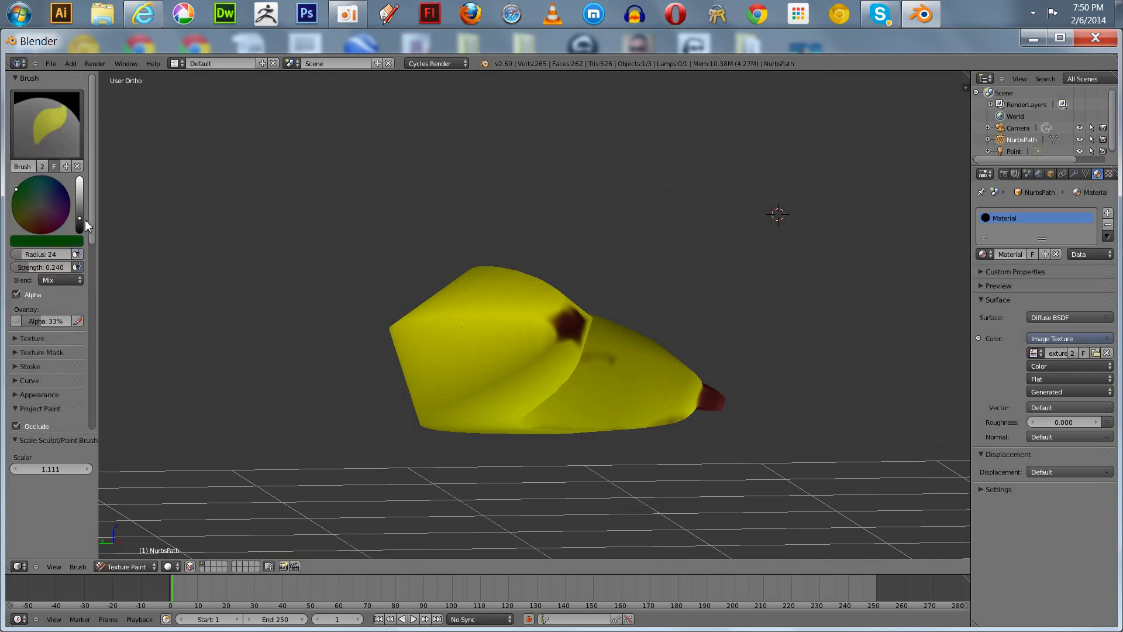
{"action": "left_click_drag", "start_coordinate": [76, 218], "coordinate": [78, 199]}
Paint green patches on the yellow peel beside the dark tip and next to the red stem.
{"action": "middle_click_drag", "start_coordinate": [107, 205], "coordinate": [156, 201]}
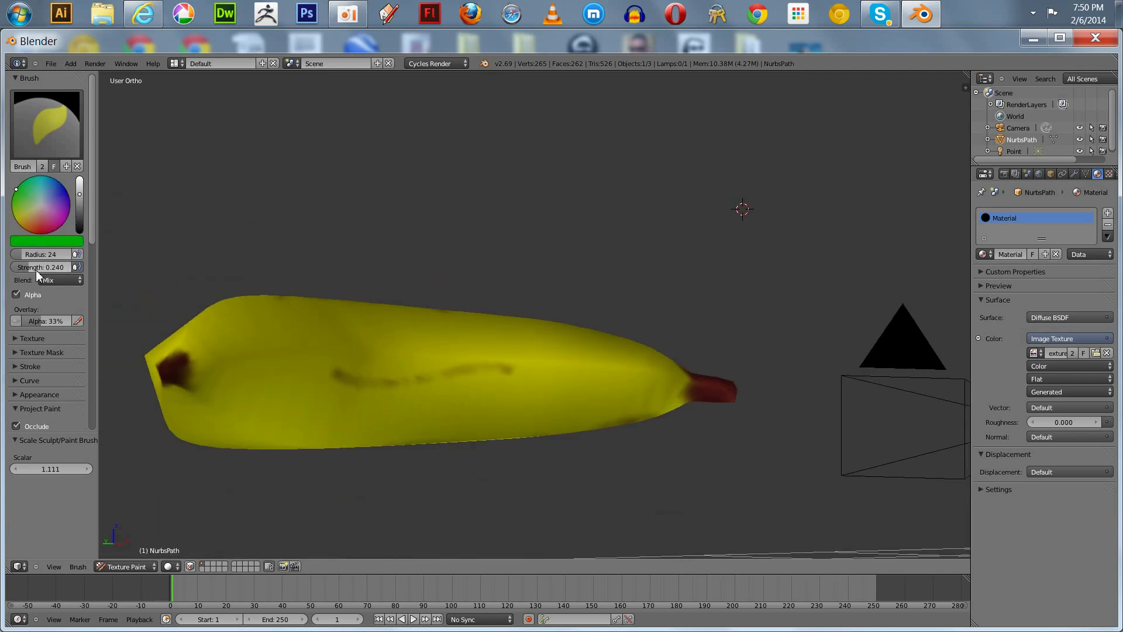
{"action": "left_click", "coordinate": [193, 355]}
{"action": "mouse_move", "coordinate": [201, 380]}
{"action": "left_mouse_down"}
{"action": "mouse_move", "coordinate": [193, 352]}
{"action": "mouse_move", "coordinate": [207, 361]}
{"action": "left_mouse_up"}
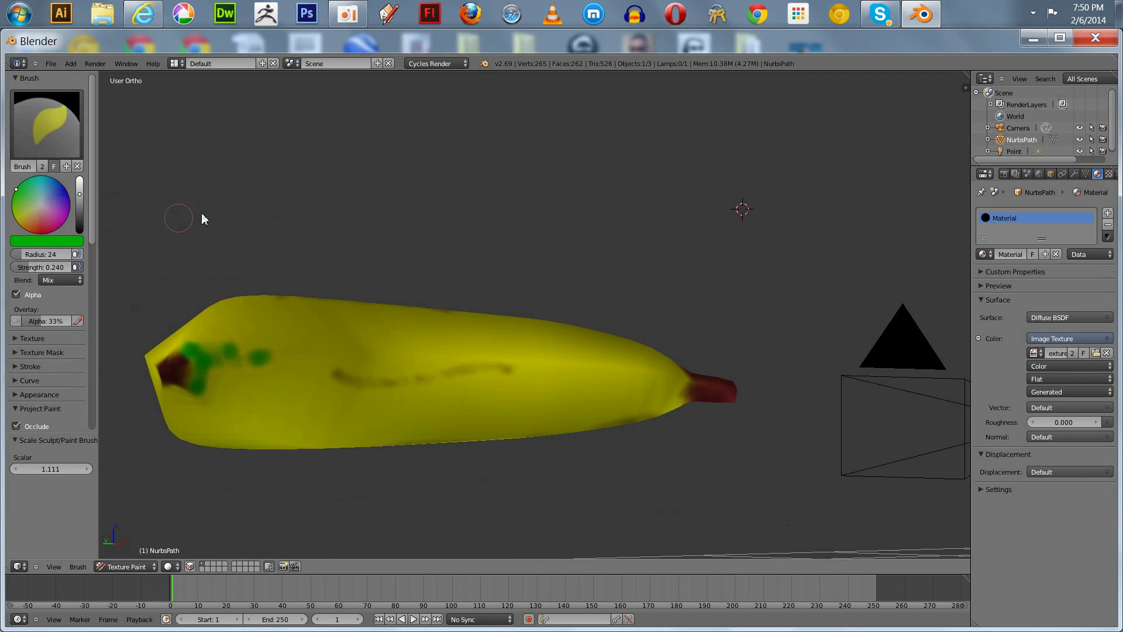
{"action": "middle_click_drag", "start_coordinate": [211, 251], "coordinate": [266, 216]}
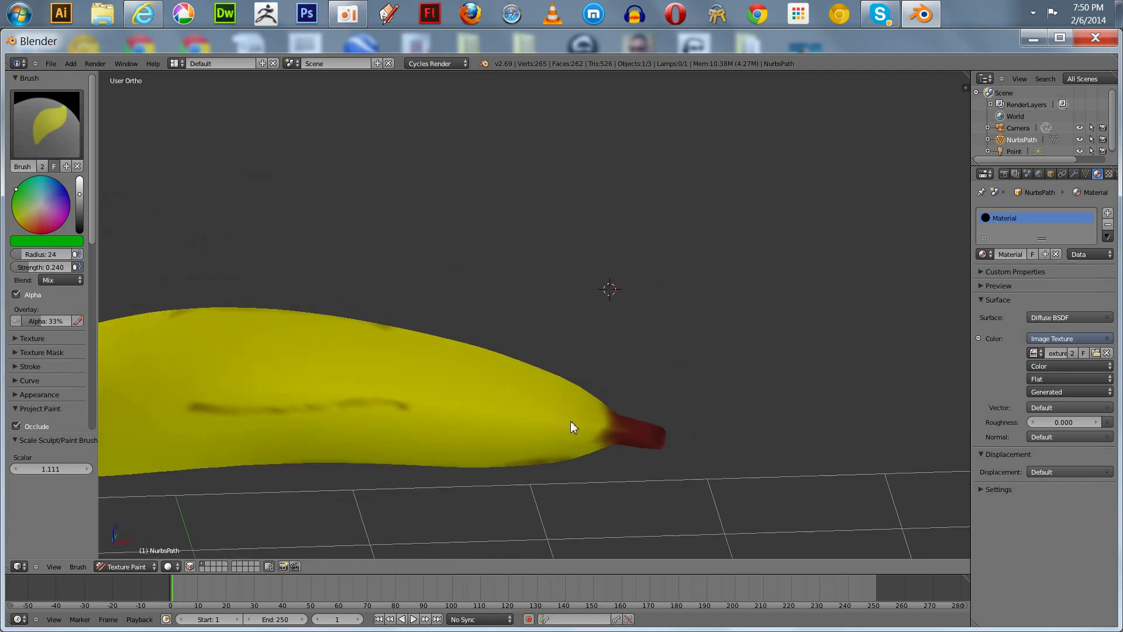
{"action": "middle_click_drag", "start_coordinate": [514, 289], "coordinate": [464, 236]}
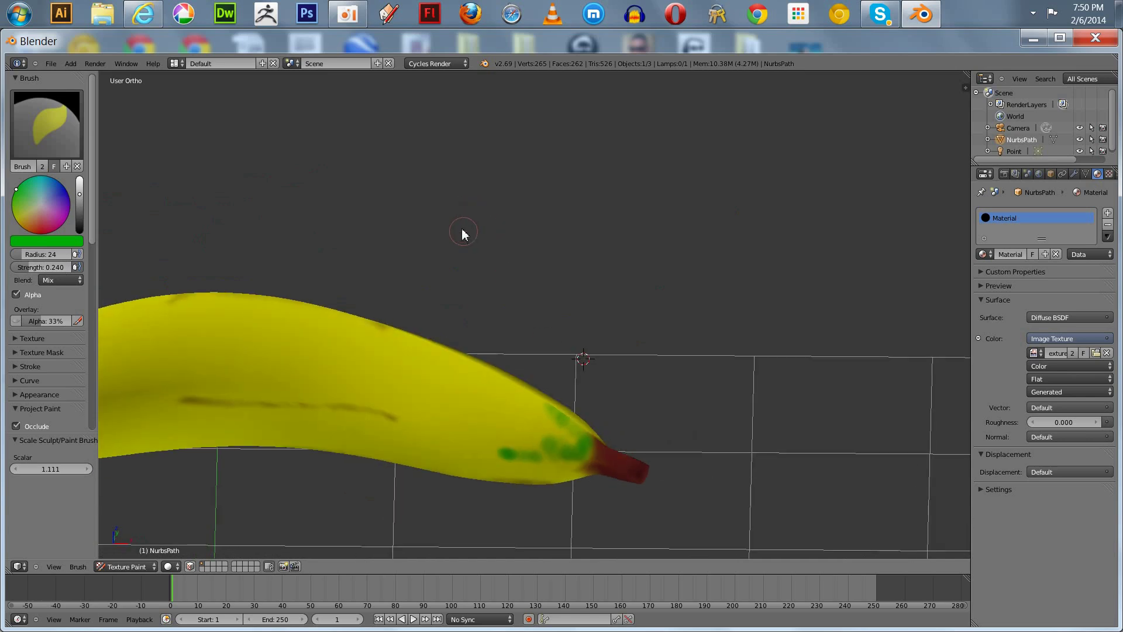
Blend the green patches near the stem and the tip into the yellow with the Smear brush.
{"action": "left_click", "coordinate": [22, 112]}
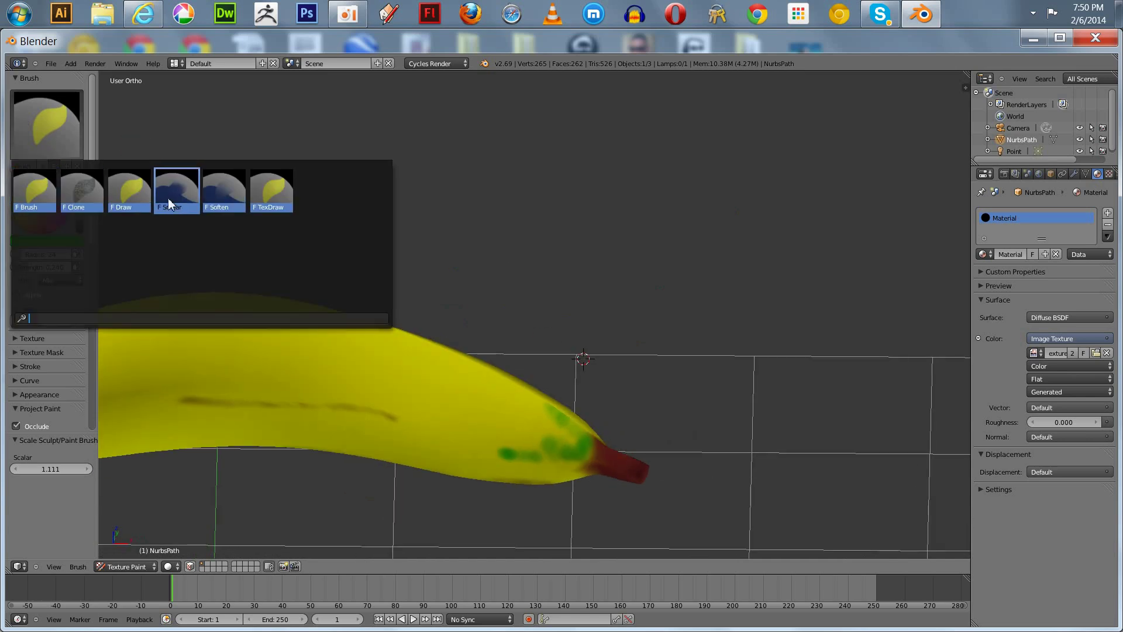
{"action": "left_click", "coordinate": [164, 204]}
{"action": "mouse_move", "coordinate": [549, 460]}
{"action": "left_mouse_down"}
{"action": "mouse_move", "coordinate": [534, 434]}
{"action": "mouse_move", "coordinate": [565, 413]}
{"action": "mouse_move", "coordinate": [585, 456]}
{"action": "mouse_move", "coordinate": [529, 456]}
{"action": "mouse_move", "coordinate": [571, 462]}
{"action": "mouse_move", "coordinate": [539, 446]}
{"action": "mouse_move", "coordinate": [561, 428]}
{"action": "left_mouse_up"}
{"action": "middle_click_drag", "start_coordinate": [443, 250], "coordinate": [529, 206]}
{"action": "mouse_move", "coordinate": [338, 380]}
{"action": "left_mouse_down"}
{"action": "mouse_move", "coordinate": [307, 398]}
{"action": "mouse_move", "coordinate": [332, 395]}
{"action": "mouse_move", "coordinate": [288, 381]}
{"action": "mouse_move", "coordinate": [318, 409]}
{"action": "mouse_move", "coordinate": [294, 401]}
{"action": "mouse_move", "coordinate": [288, 433]}
{"action": "left_mouse_up"}
{"action": "mouse_move", "coordinate": [311, 386]}
{"action": "left_mouse_down"}
{"action": "mouse_move", "coordinate": [326, 411]}
{"action": "mouse_move", "coordinate": [307, 437]}
{"action": "left_mouse_up"}
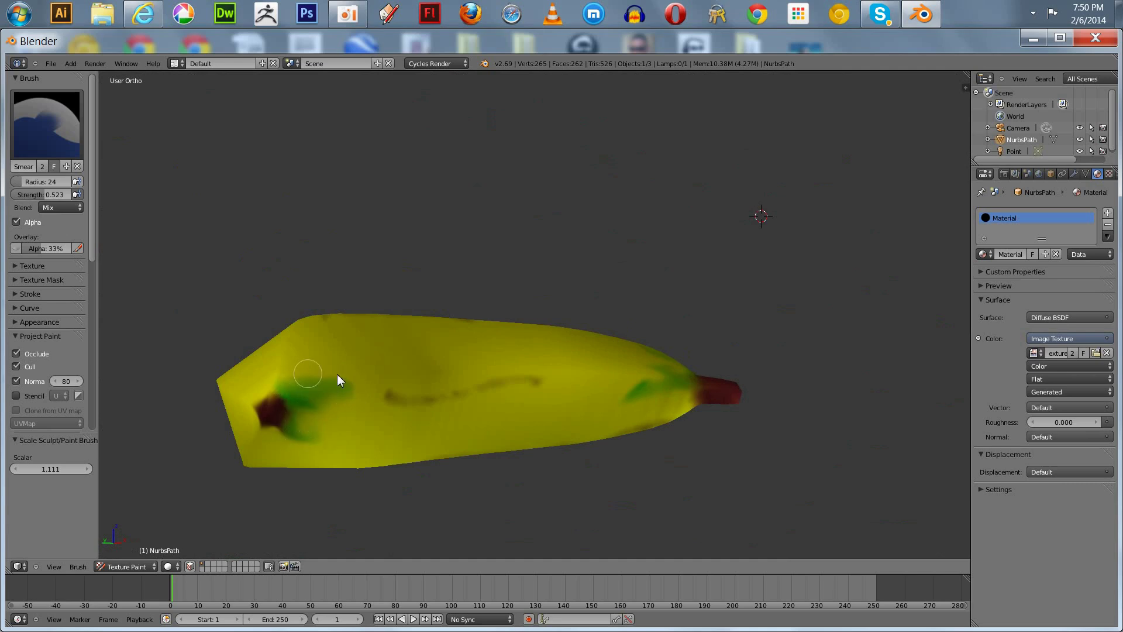
{"action": "middle_click_drag", "start_coordinate": [333, 188], "coordinate": [303, 188]}
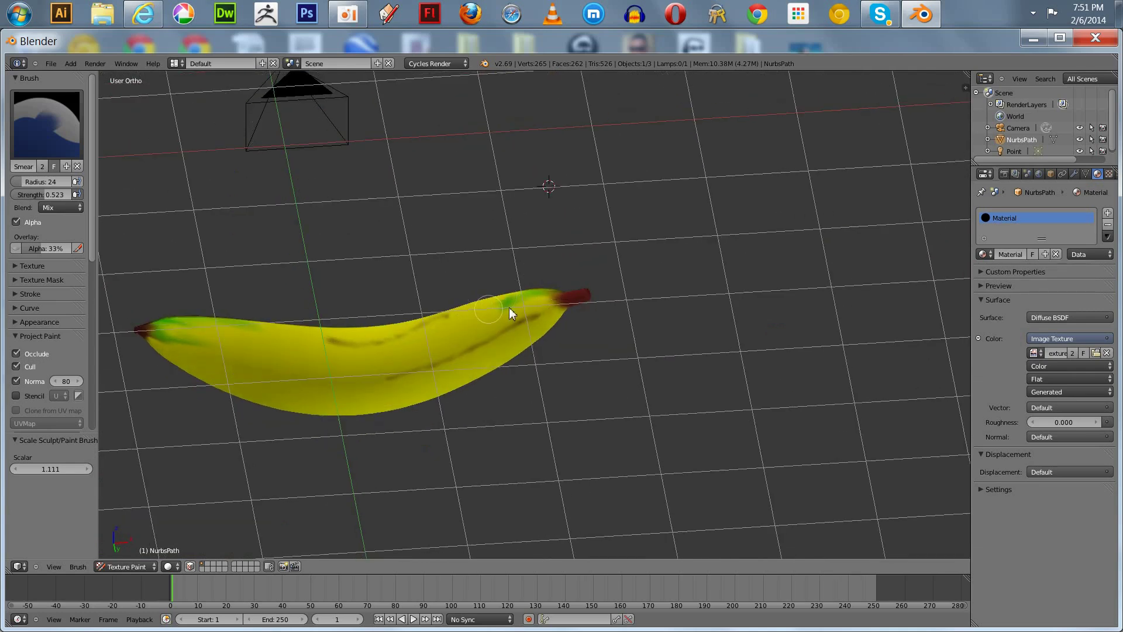
Switch to the Brush paint brush and set its stroke method to Dots with a jitter of 0.7105.
{"action": "left_click", "coordinate": [47, 123]}
{"action": "left_click", "coordinate": [35, 188]}
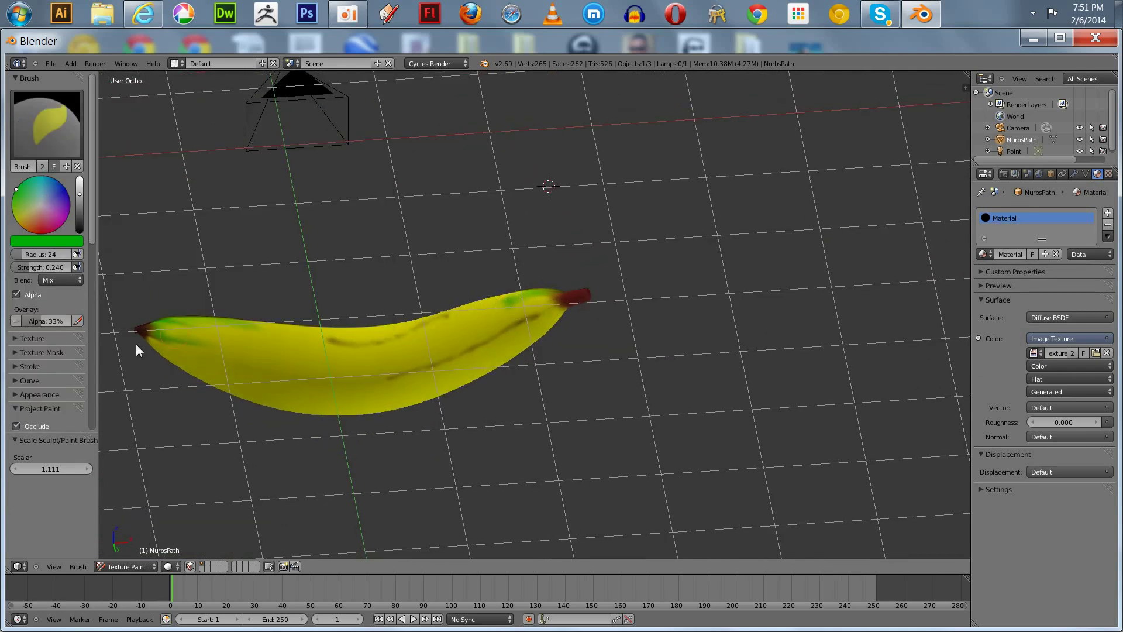
{"action": "left_click", "coordinate": [14, 368]}
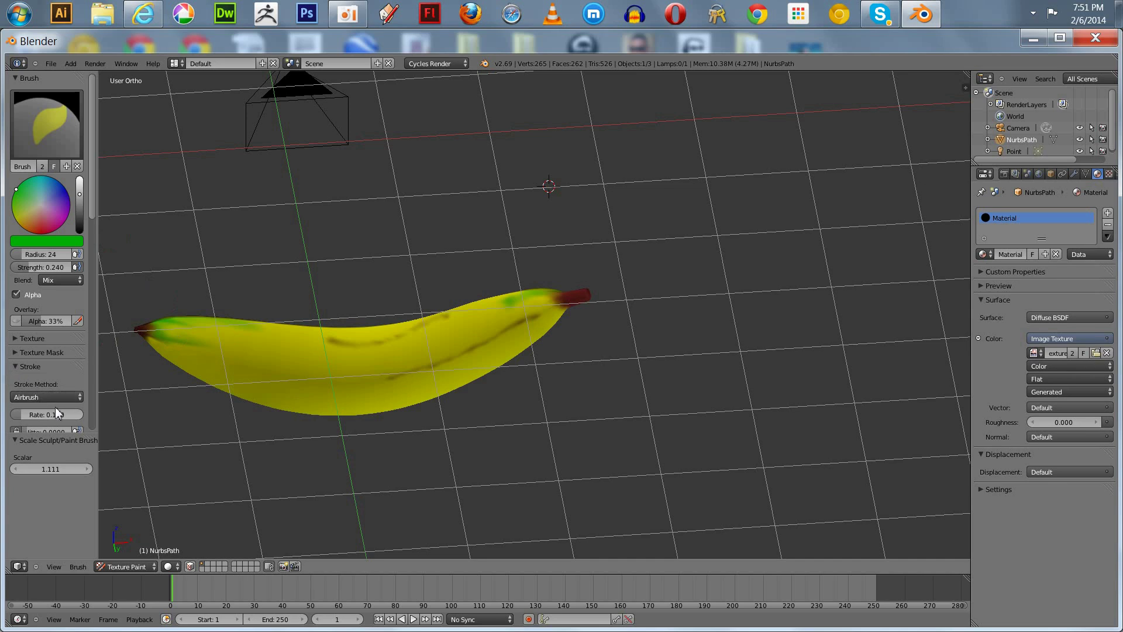
{"action": "left_click", "coordinate": [33, 398]}
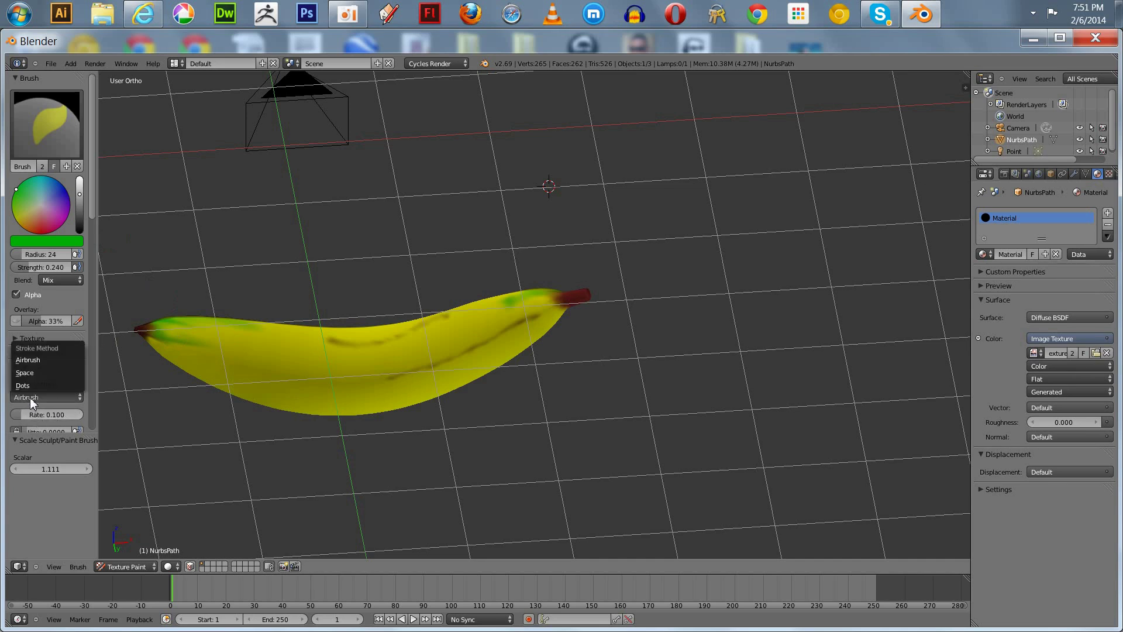
{"action": "left_click", "coordinate": [34, 385]}
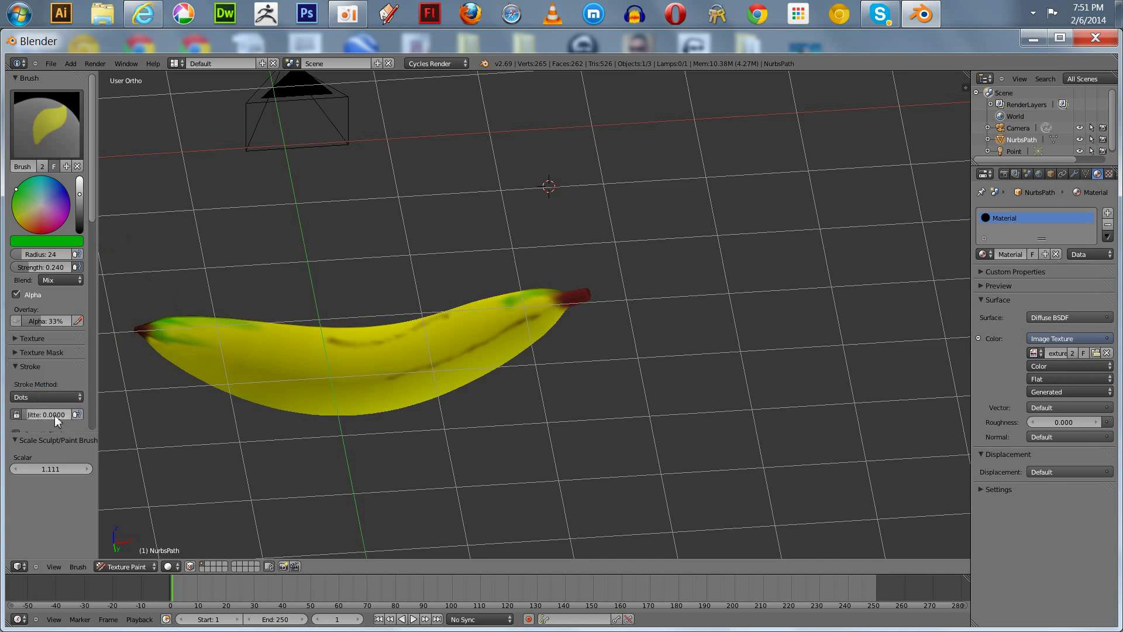
{"action": "left_click_drag", "start_coordinate": [49, 418], "coordinate": [51, 419]}
Change the brush colour to black and dab large faint spots along the lower peel near the dark tip.
{"action": "left_click_drag", "start_coordinate": [79, 196], "coordinate": [80, 232]}
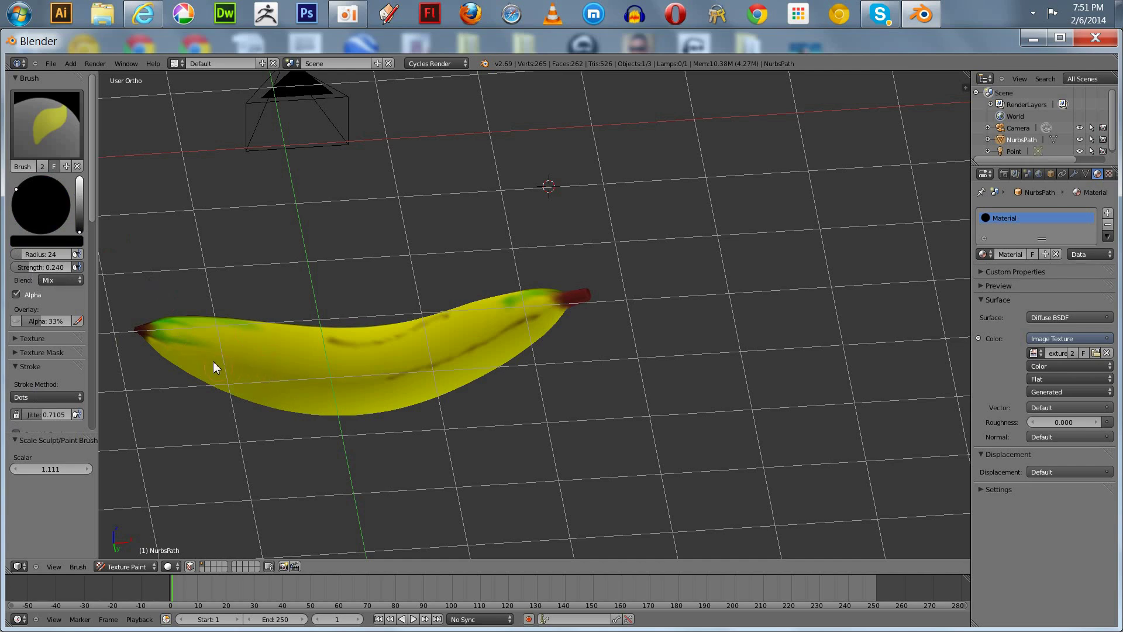
{"action": "left_click_drag", "start_coordinate": [198, 358], "coordinate": [307, 406]}
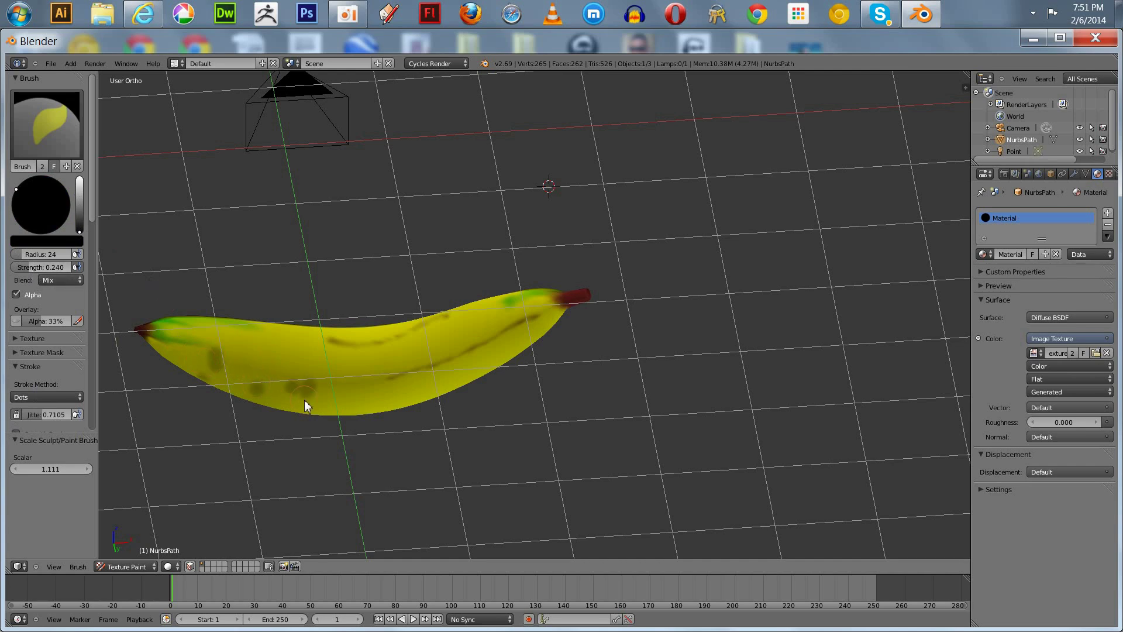
Reduce the brush radius to 8, set its strength to 0.396 and scatter small dark specks over the stem half of the peel.
{"action": "middle_click_drag", "start_coordinate": [351, 246], "coordinate": [335, 233]}
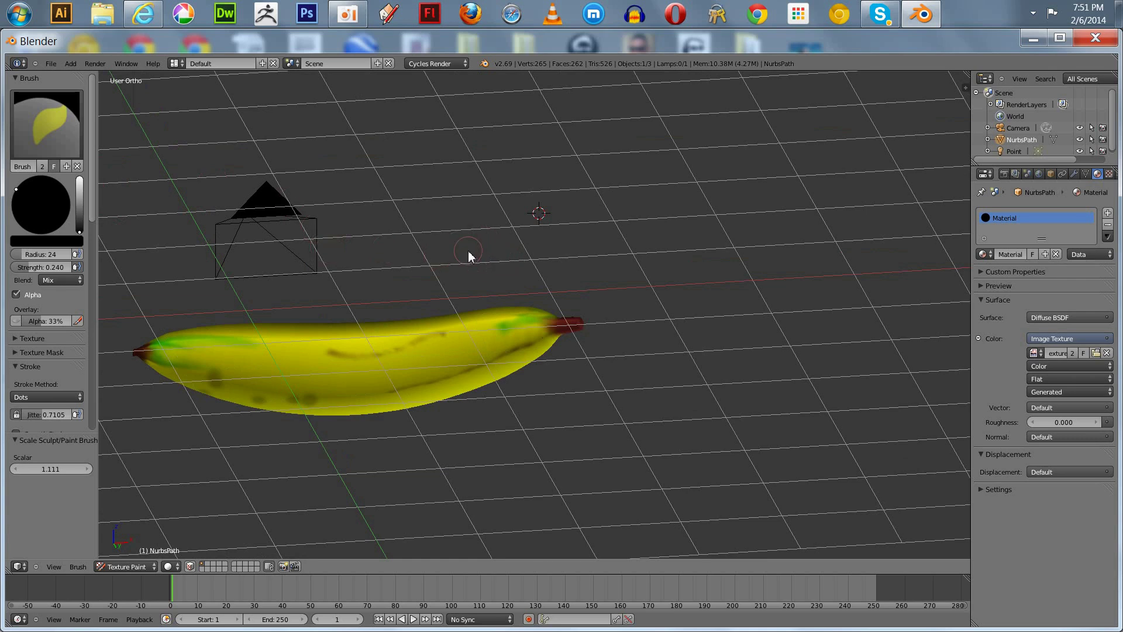
{"action": "key", "text": "bracketleft"}
{"action": "key", "text": "bracketleft"}
{"action": "key", "text": "bracketleft"}
{"action": "key", "text": "bracketleft"}
{"action": "key", "text": "bracketleft"}
{"action": "key", "text": "bracketleft"}
{"action": "mouse_move", "coordinate": [52, 254]}
{"action": "left_mouse_down"}
{"action": "mouse_move", "coordinate": [37, 255]}
{"action": "mouse_move", "coordinate": [47, 267]}
{"action": "left_mouse_up"}
{"action": "mouse_move", "coordinate": [413, 383]}
{"action": "left_mouse_down"}
{"action": "mouse_move", "coordinate": [450, 371]}
{"action": "mouse_move", "coordinate": [478, 343]}
{"action": "mouse_move", "coordinate": [509, 357]}
{"action": "mouse_move", "coordinate": [395, 406]}
{"action": "mouse_move", "coordinate": [467, 374]}
{"action": "mouse_move", "coordinate": [414, 283]}
{"action": "left_mouse_up"}
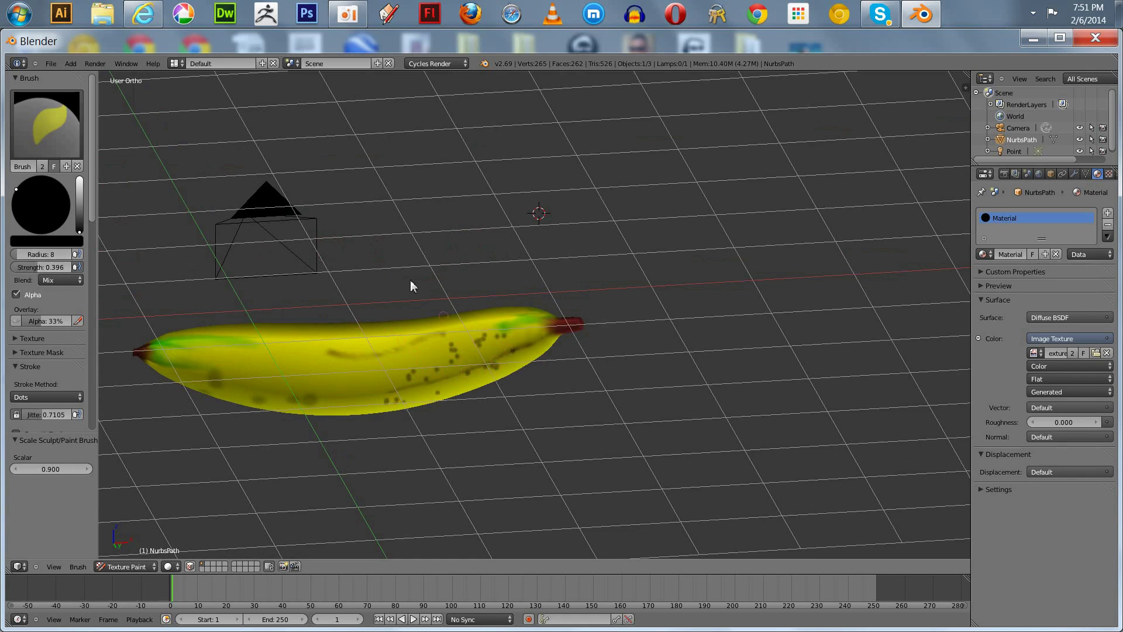
Switch to the Soften brush and blur the small dark specks on the stem half of the peel.
{"action": "middle_click_drag", "start_coordinate": [486, 228], "coordinate": [526, 152]}
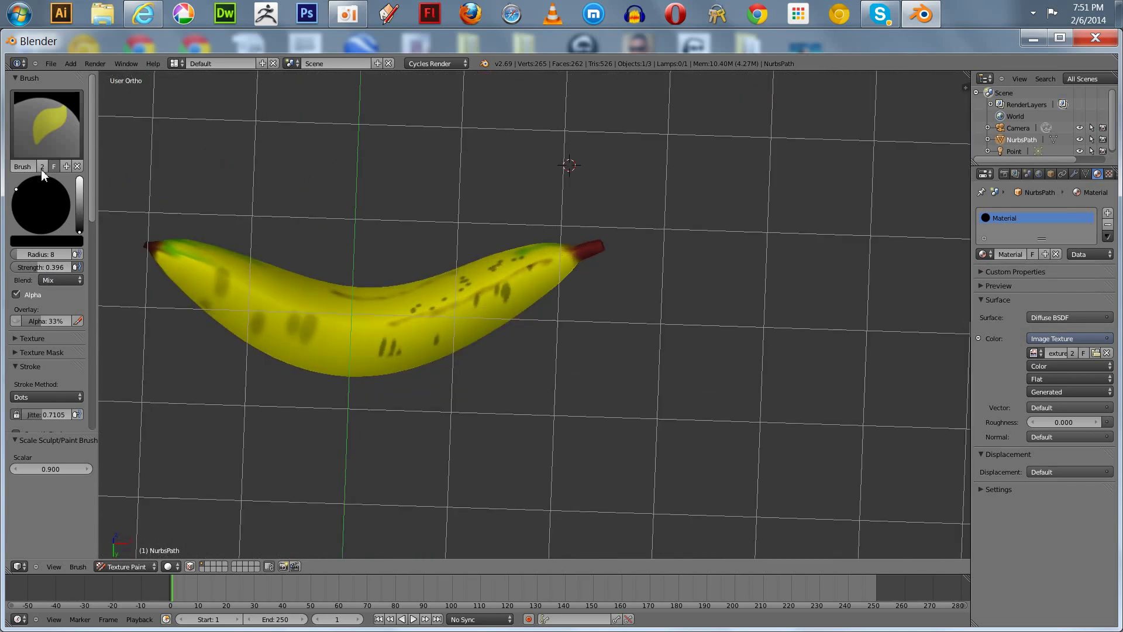
{"action": "left_click", "coordinate": [47, 126]}
{"action": "left_click", "coordinate": [224, 189]}
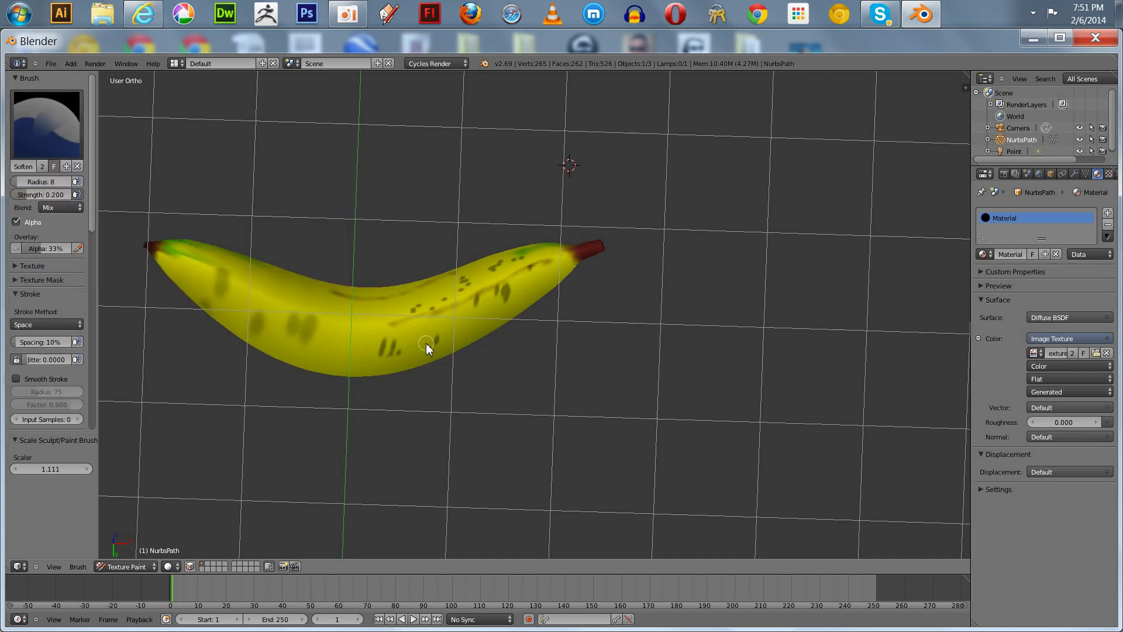
{"action": "mouse_move", "coordinate": [395, 346]}
{"action": "left_mouse_down"}
{"action": "mouse_move", "coordinate": [366, 335]}
{"action": "mouse_move", "coordinate": [503, 291]}
{"action": "mouse_move", "coordinate": [468, 312]}
{"action": "mouse_move", "coordinate": [492, 289]}
{"action": "mouse_move", "coordinate": [493, 270]}
{"action": "mouse_move", "coordinate": [524, 285]}
{"action": "mouse_move", "coordinate": [359, 344]}
{"action": "mouse_move", "coordinate": [256, 315]}
{"action": "mouse_move", "coordinate": [295, 333]}
{"action": "mouse_move", "coordinate": [214, 283]}
{"action": "mouse_move", "coordinate": [427, 330]}
{"action": "mouse_move", "coordinate": [378, 348]}
{"action": "mouse_move", "coordinate": [410, 329]}
{"action": "mouse_move", "coordinate": [405, 305]}
{"action": "mouse_move", "coordinate": [496, 299]}
{"action": "mouse_move", "coordinate": [537, 276]}
{"action": "mouse_move", "coordinate": [487, 291]}
{"action": "left_mouse_up"}
Frame the whole banana diagonally from above in the camera view and render the image.
{"action": "middle_click_drag", "start_coordinate": [283, 147], "coordinate": [148, 252]}
{"action": "key", "text": "KP_0"}
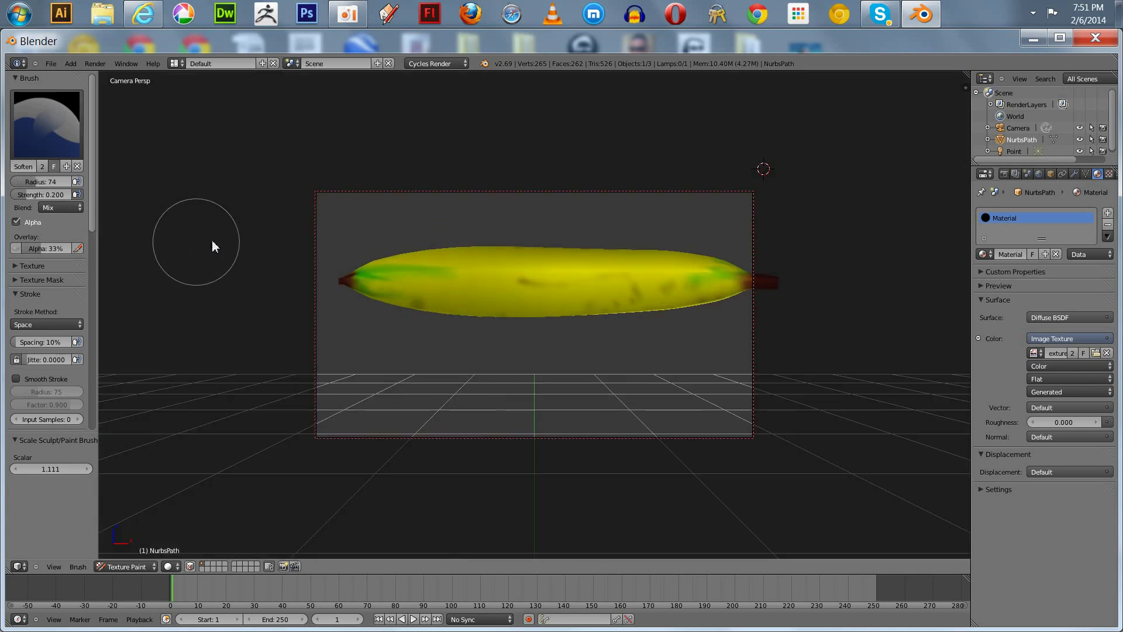
{"action": "mouse_move", "coordinate": [210, 247]}
{"action": "middle_mouse_down"}
{"action": "mouse_move", "coordinate": [202, 266]}
{"action": "mouse_move", "coordinate": [244, 287]}
{"action": "mouse_move", "coordinate": [223, 254]}
{"action": "middle_mouse_up"}
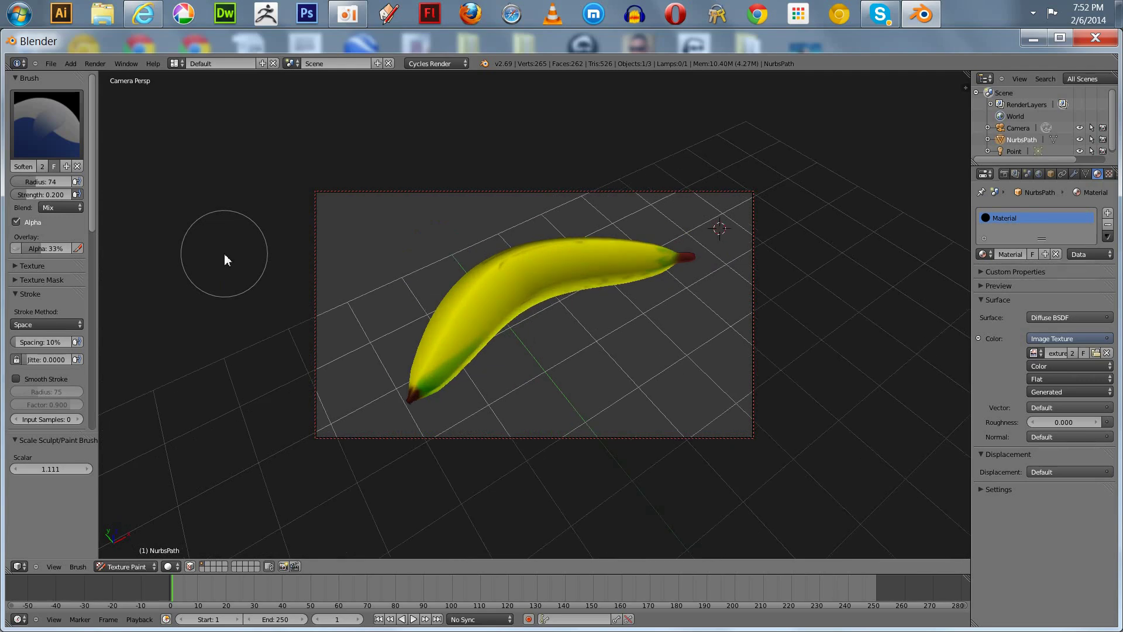
{"action": "key", "text": "F12"}
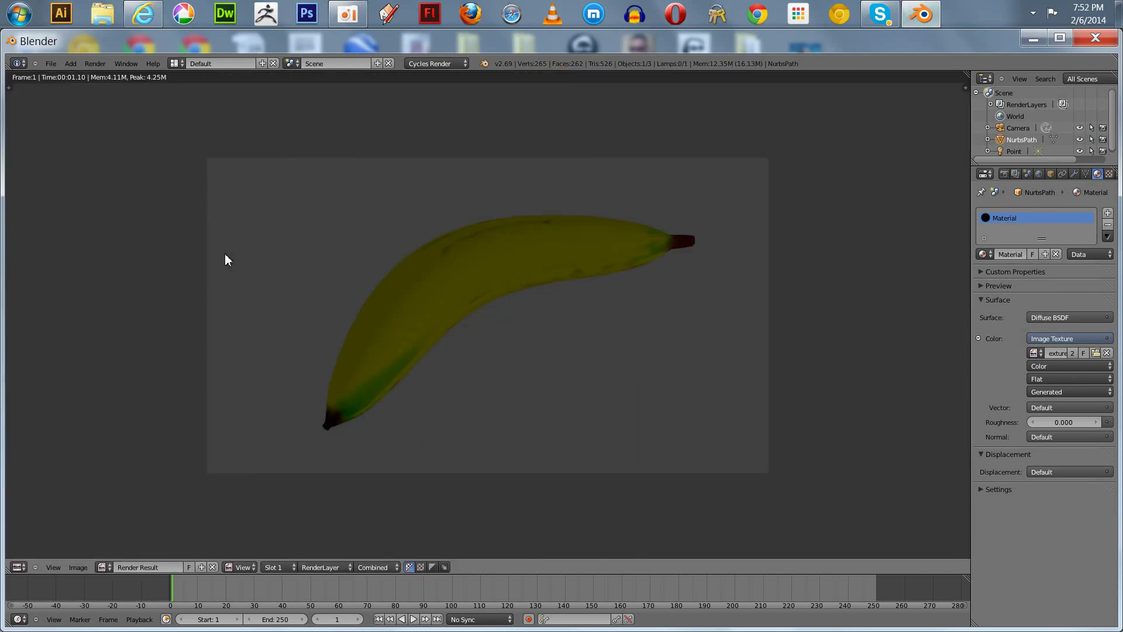